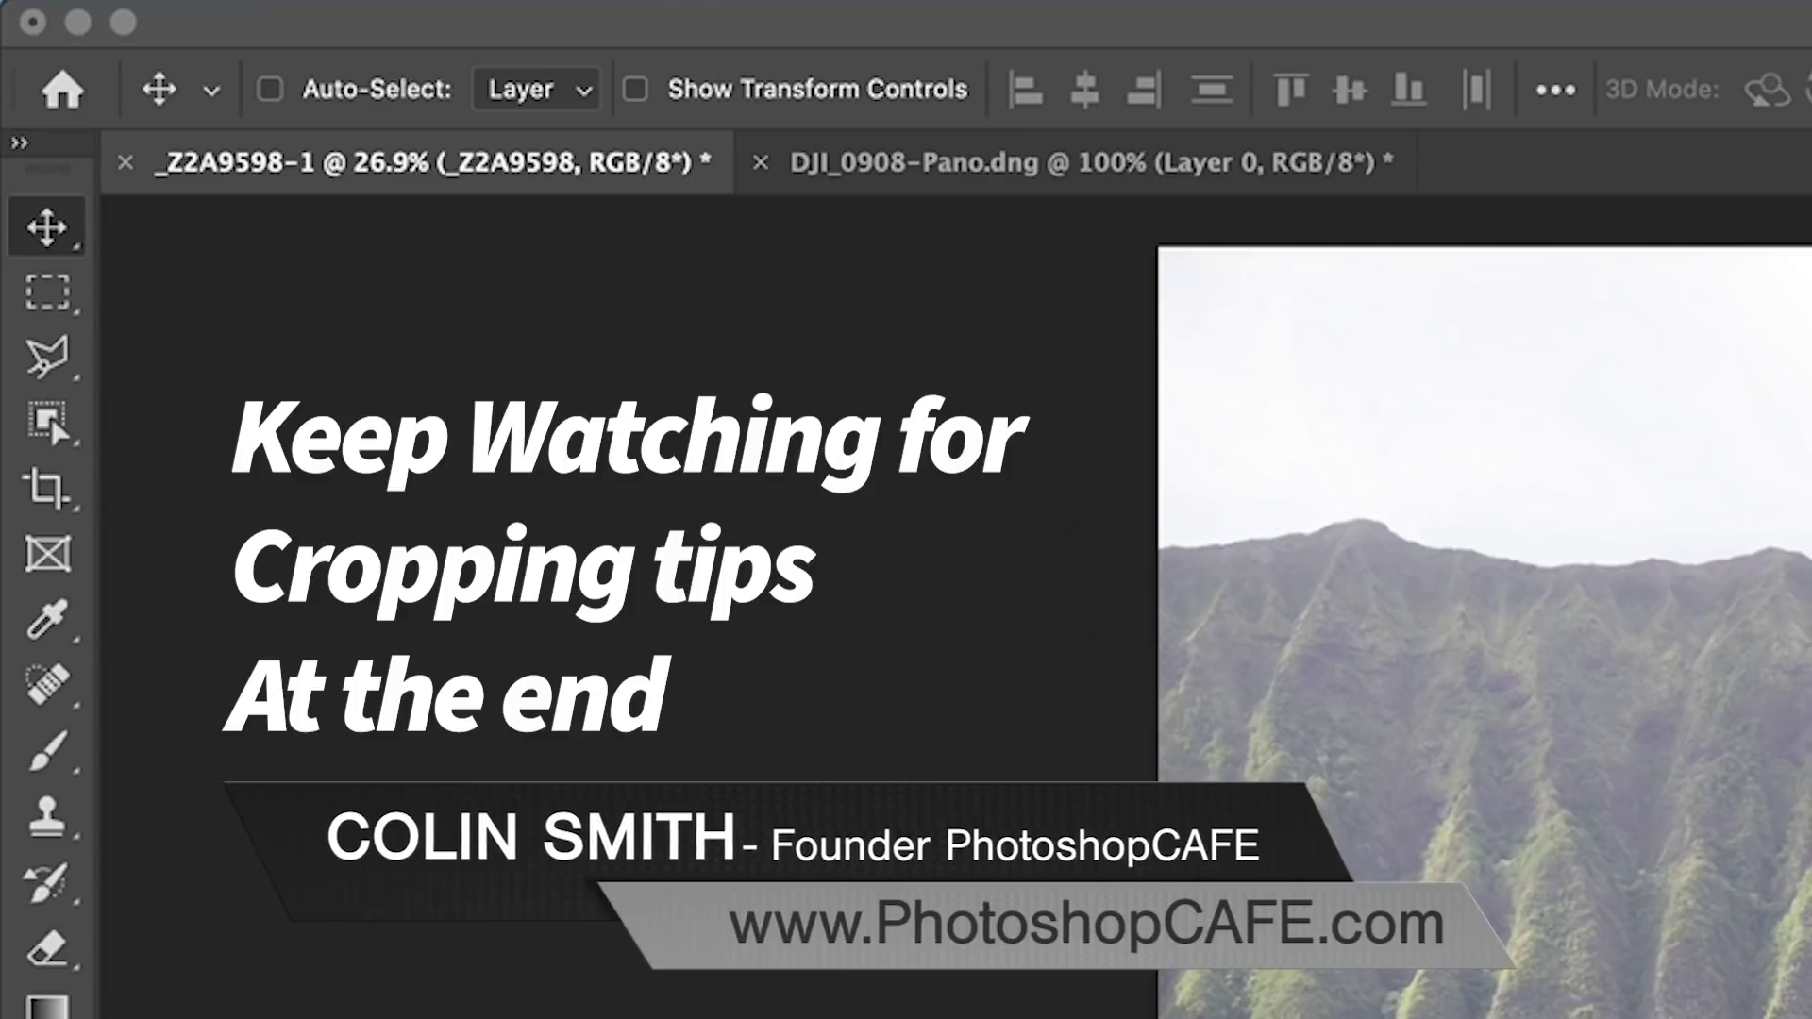
# Step: Apply a 1:1 crop of 4090 × 4090 px around the ridges, trees and field
pyautogui.click(49, 488)
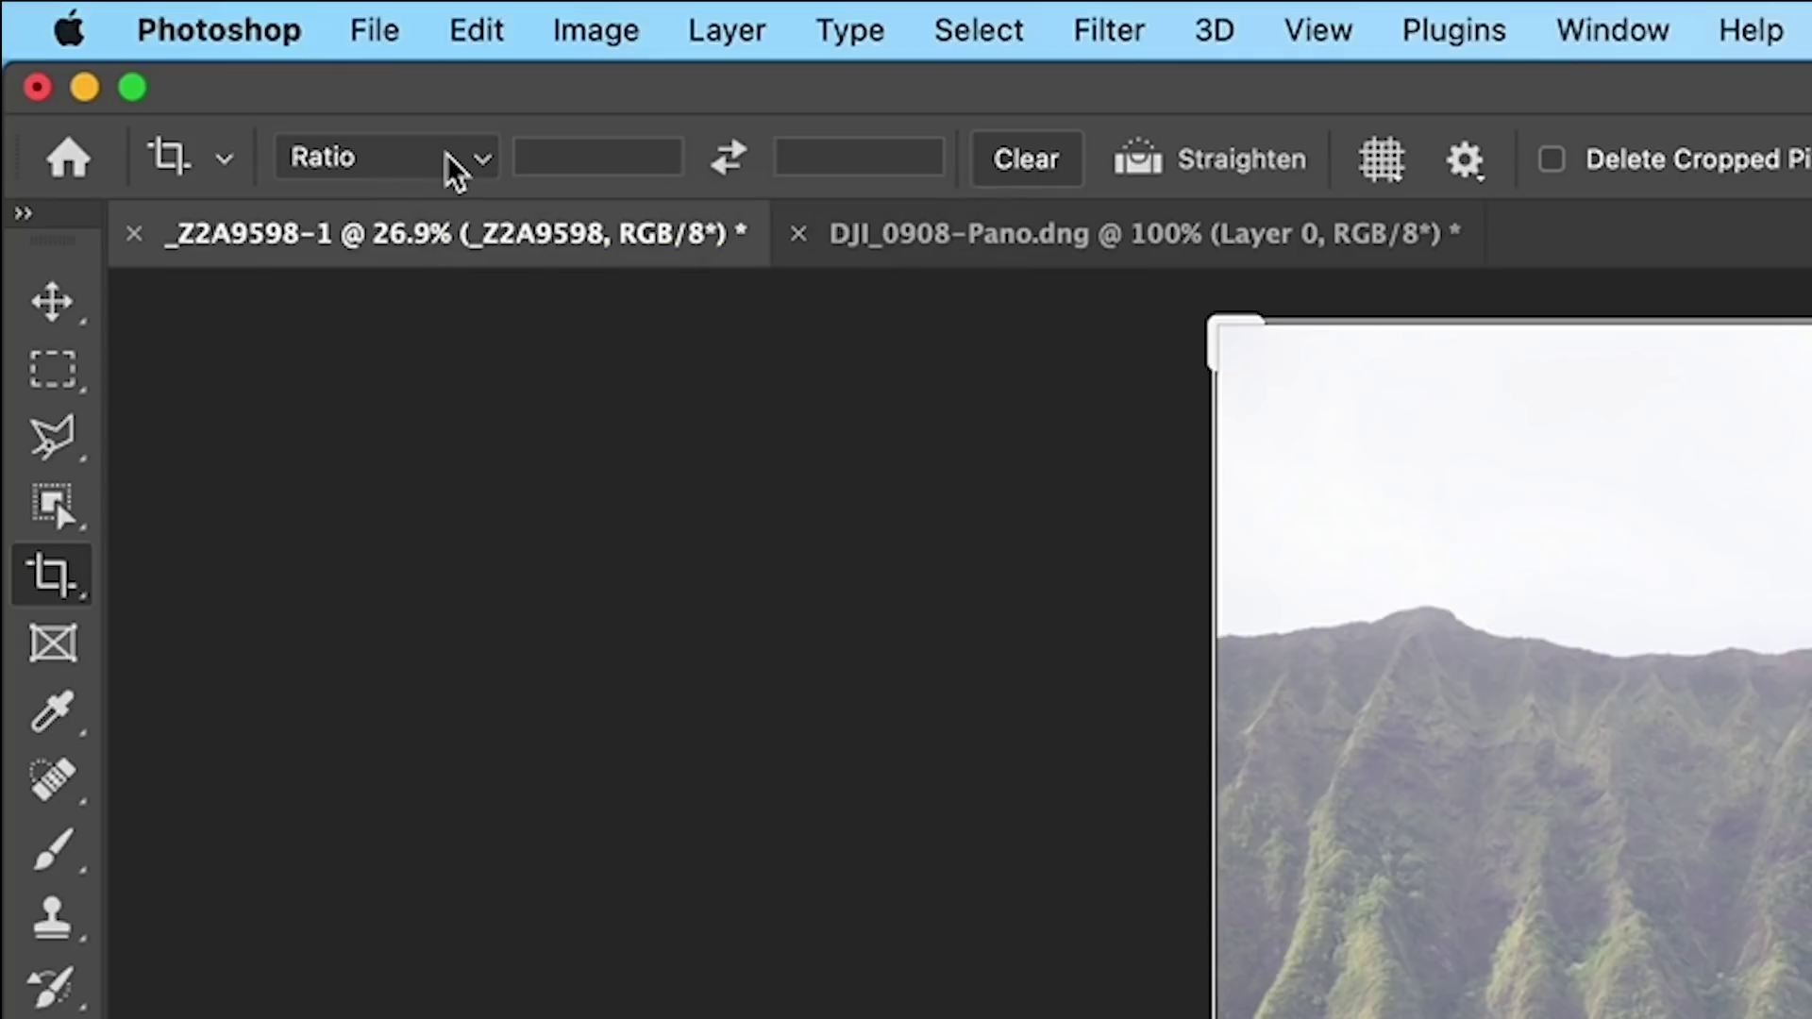
pyautogui.click(552, 160)
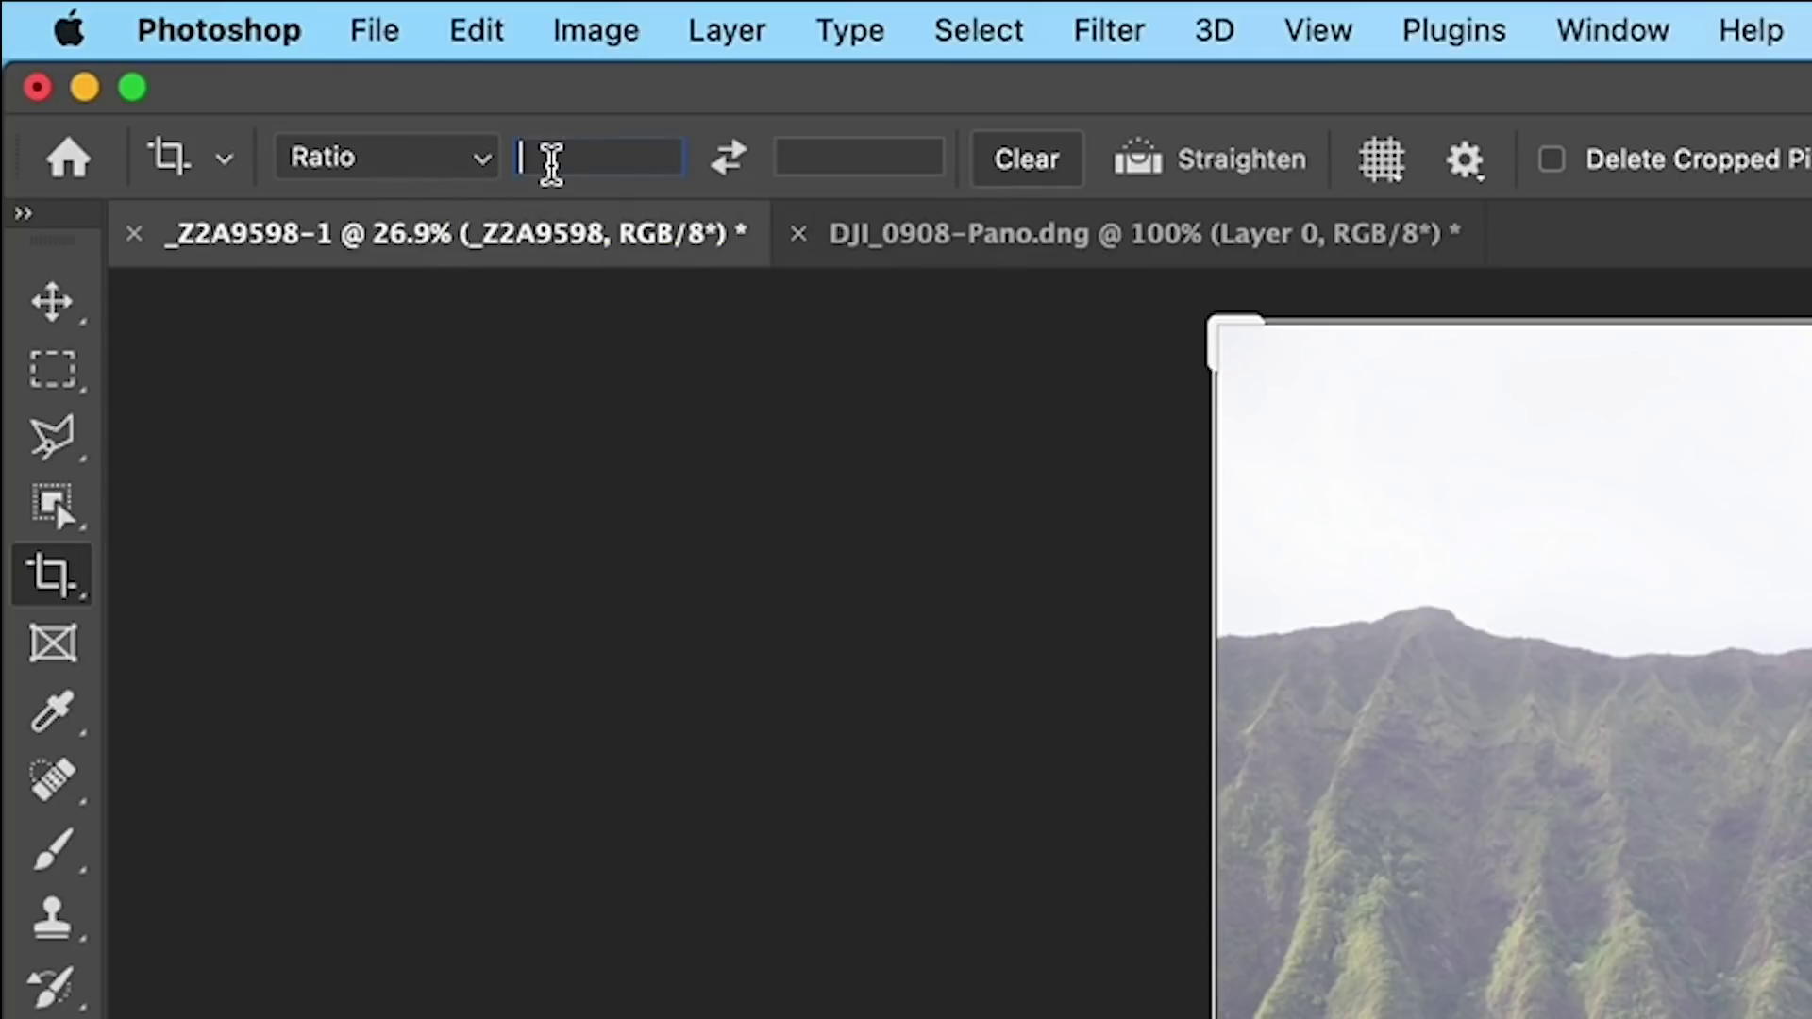
pyautogui.write('1')
pyautogui.click(828, 153)
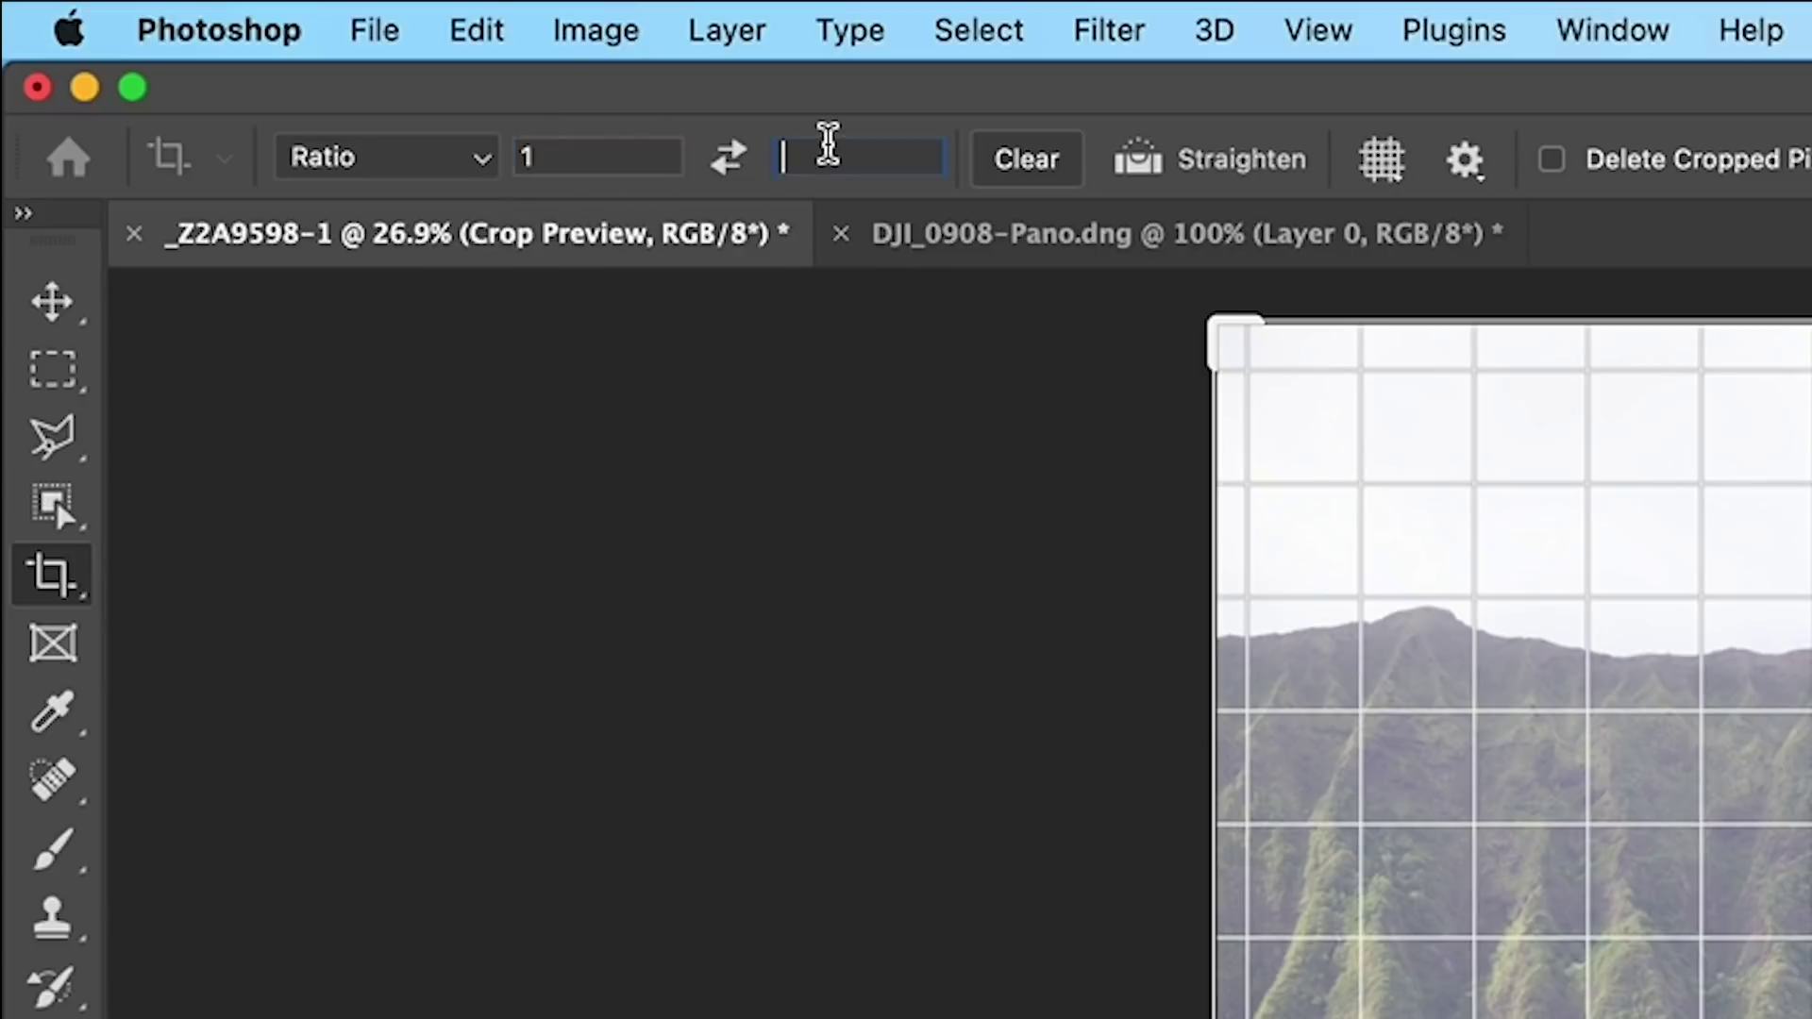
pyautogui.write('1')
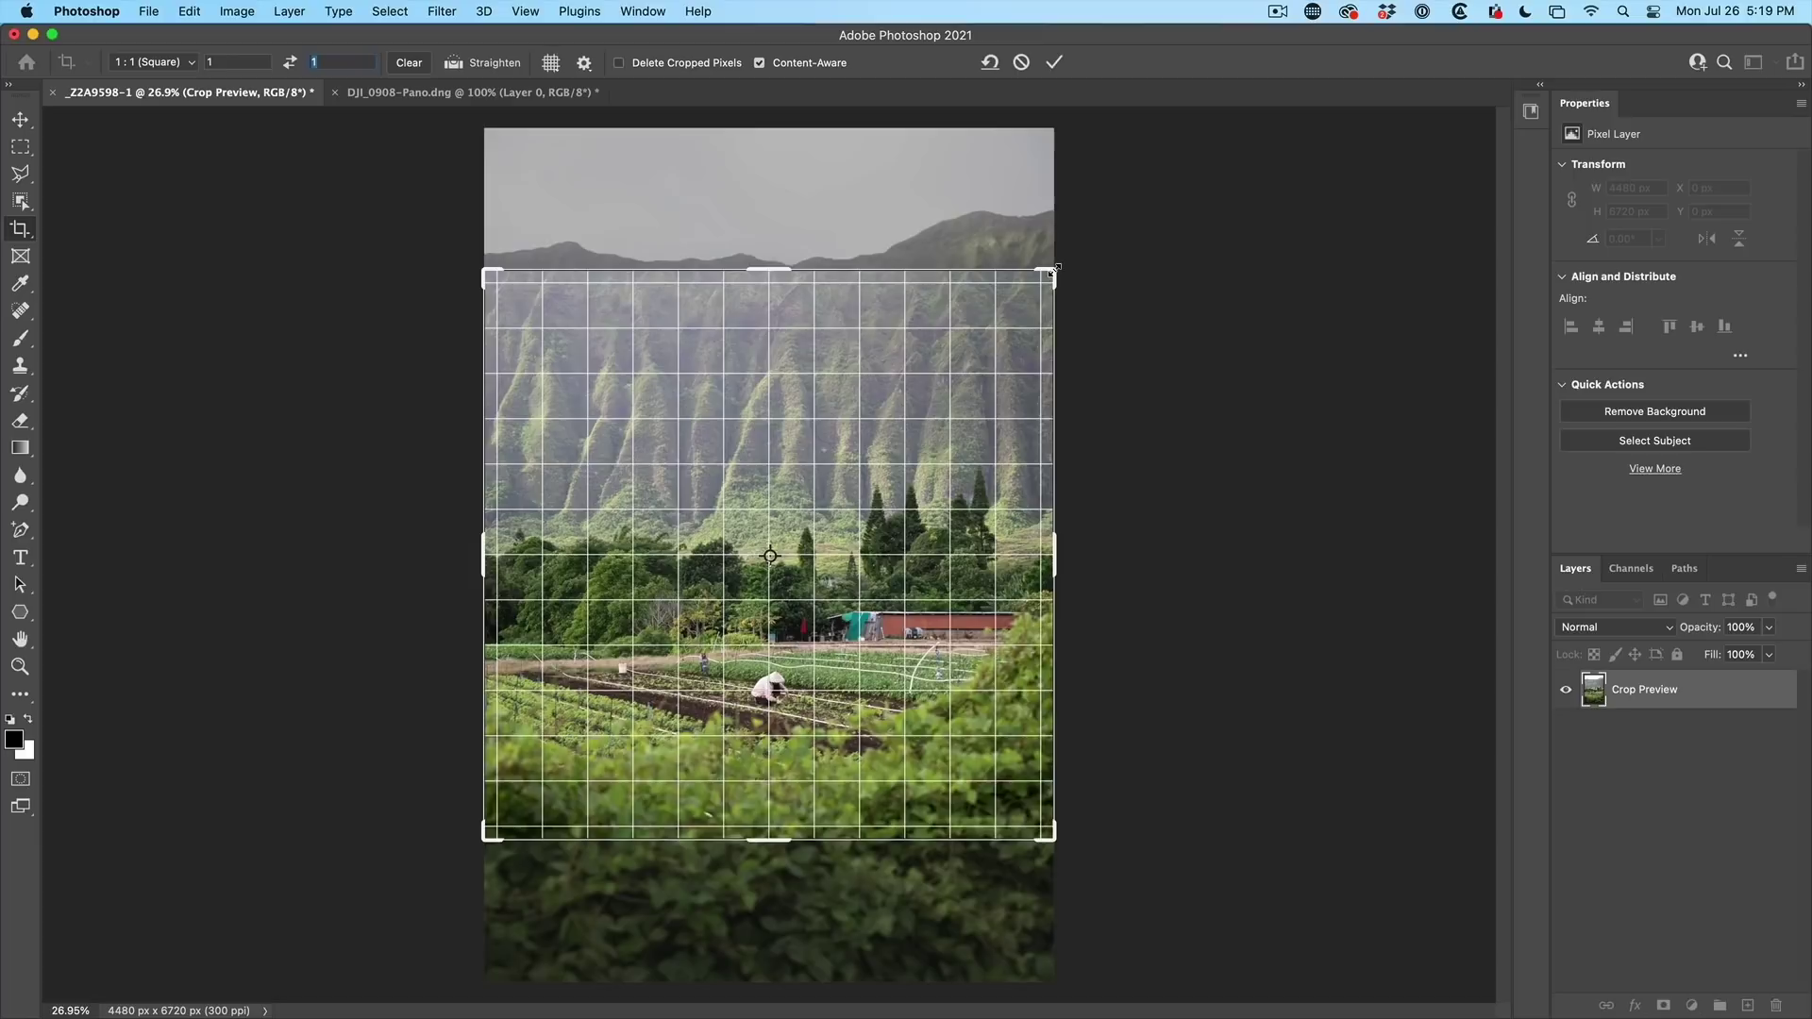
pyautogui.moveTo(1053, 274)
pyautogui.mouseDown()
pyautogui.moveTo(1009, 310)
pyautogui.moveTo(1004, 352)
pyautogui.moveTo(1118, 276)
pyautogui.moveTo(1065, 361)
pyautogui.moveTo(1077, 341)
pyautogui.mouseUp()
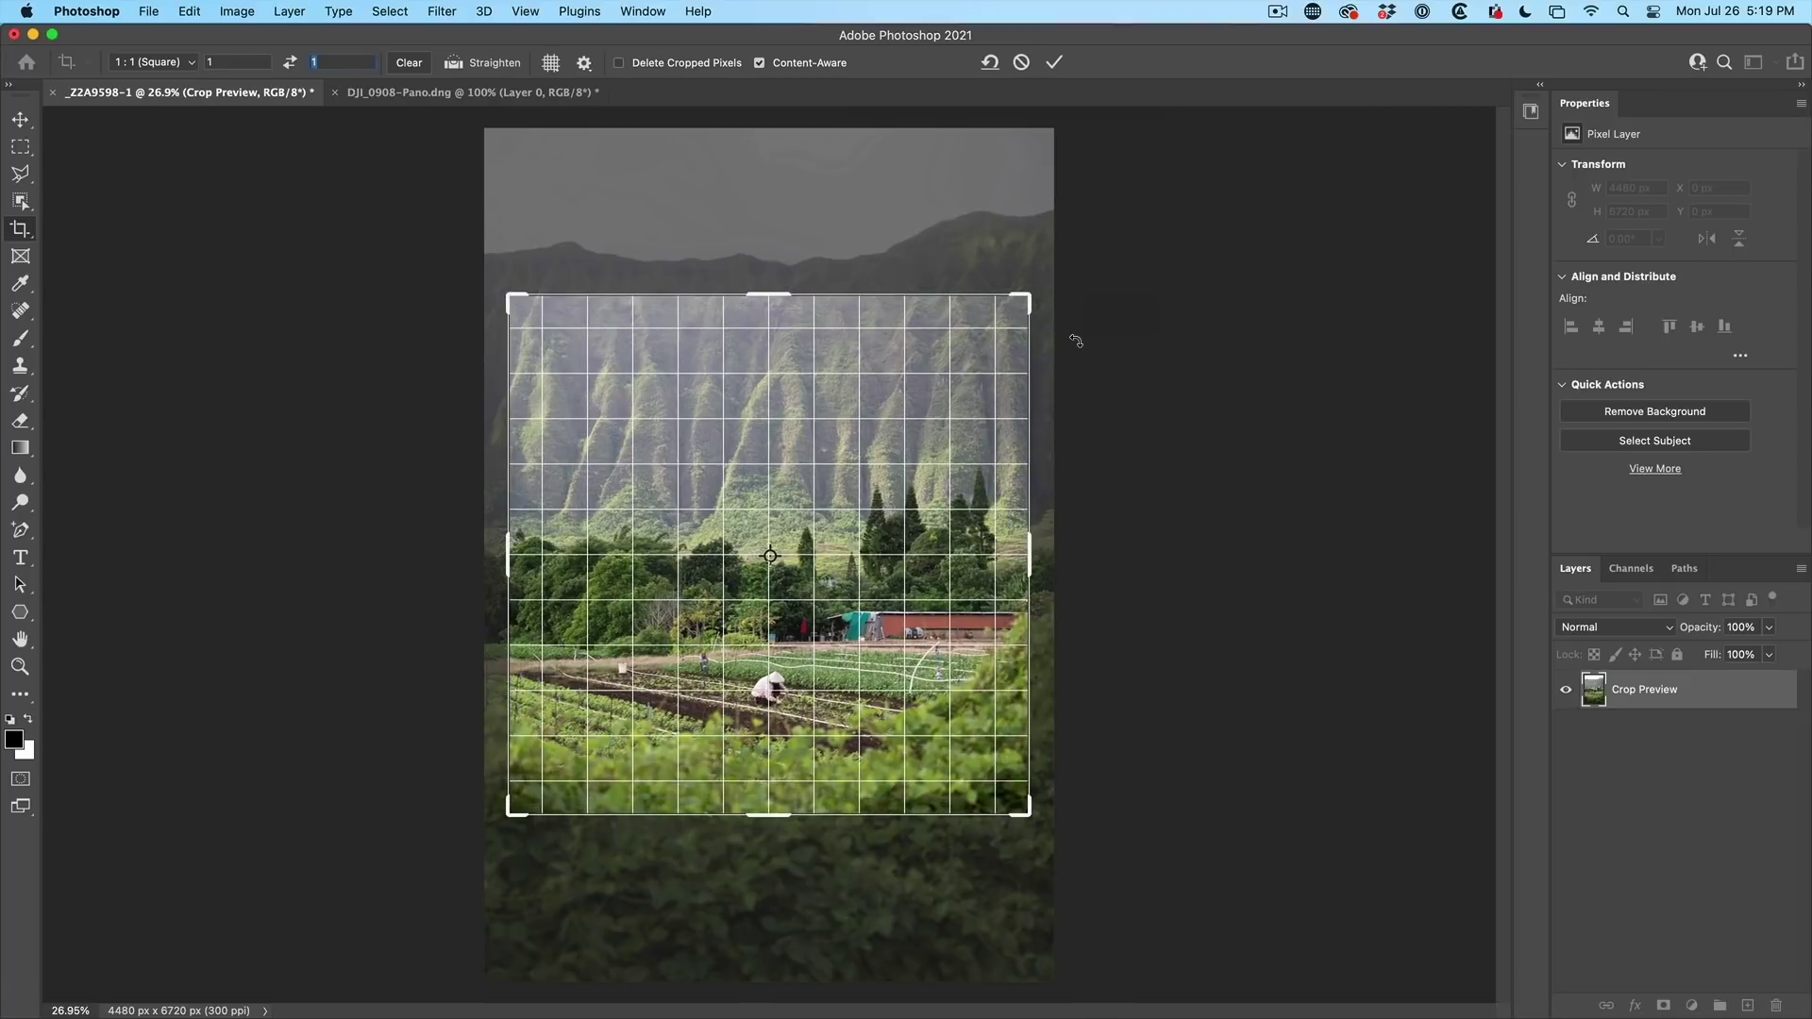
pyautogui.click(1055, 63)
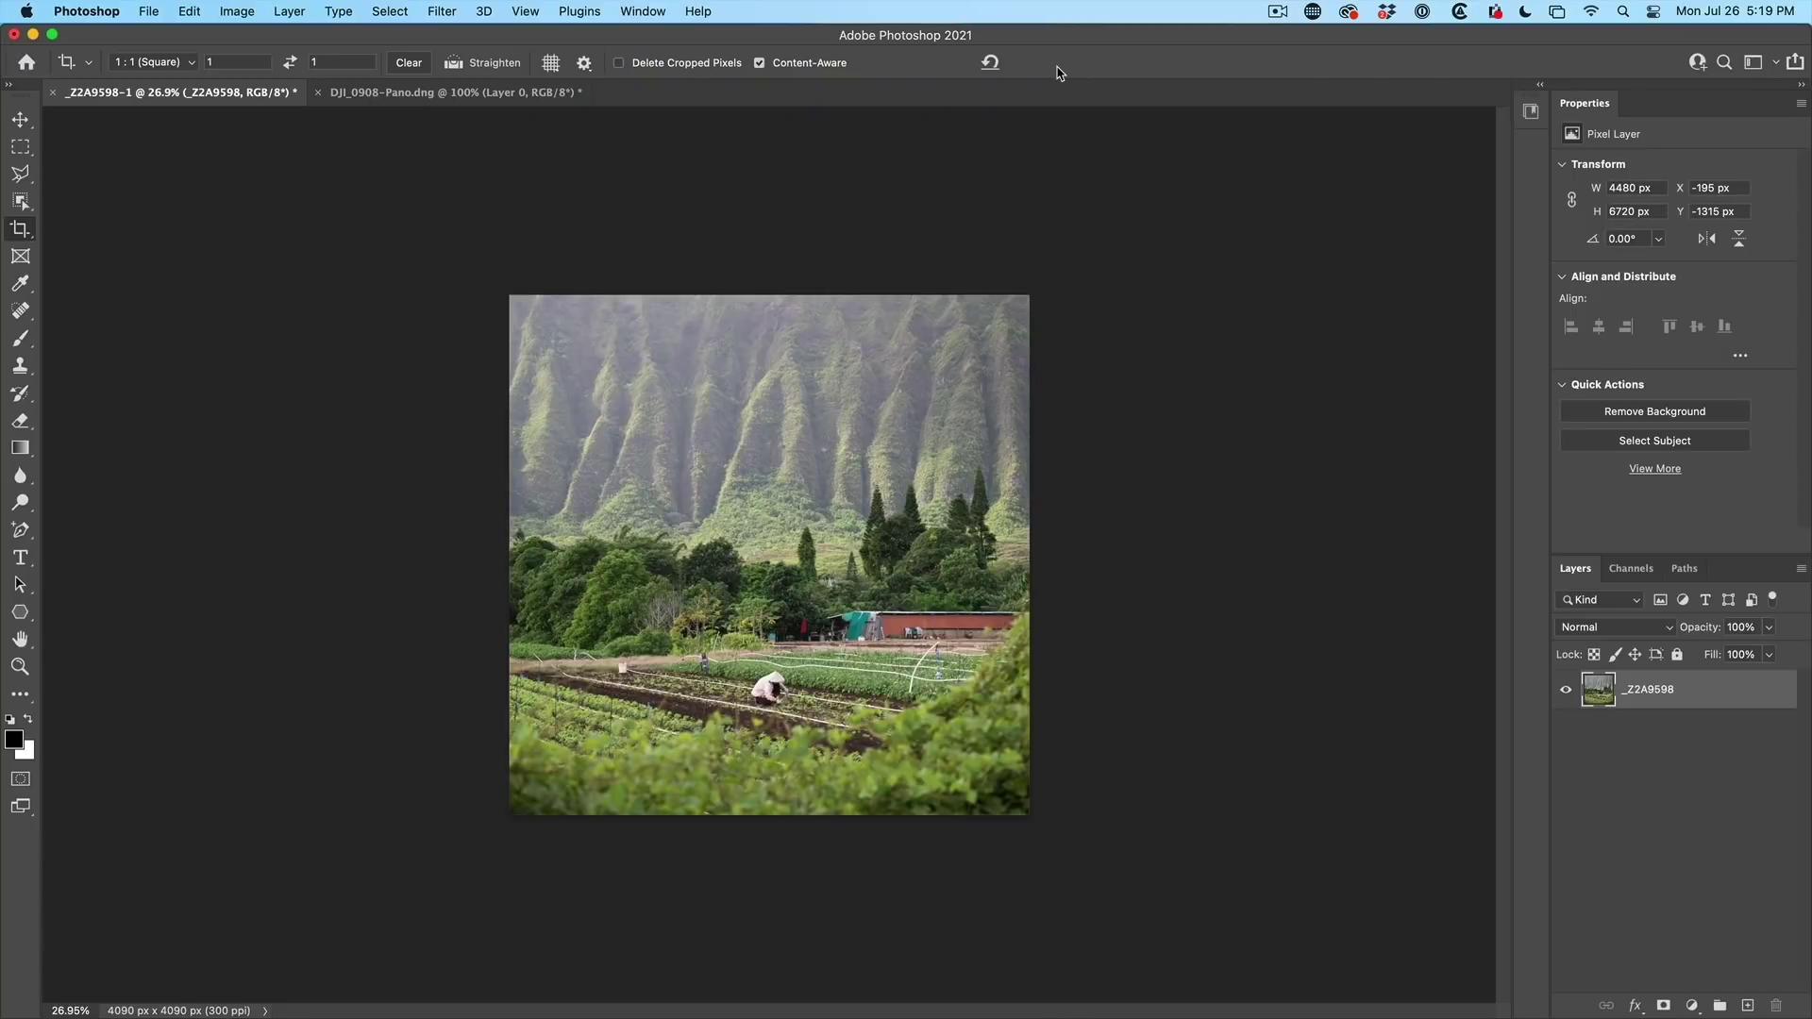
# Step: Undo the square crop and apply a 4:5 portrait crop of about 3169 × 3962 px
pyautogui.press('super+z')
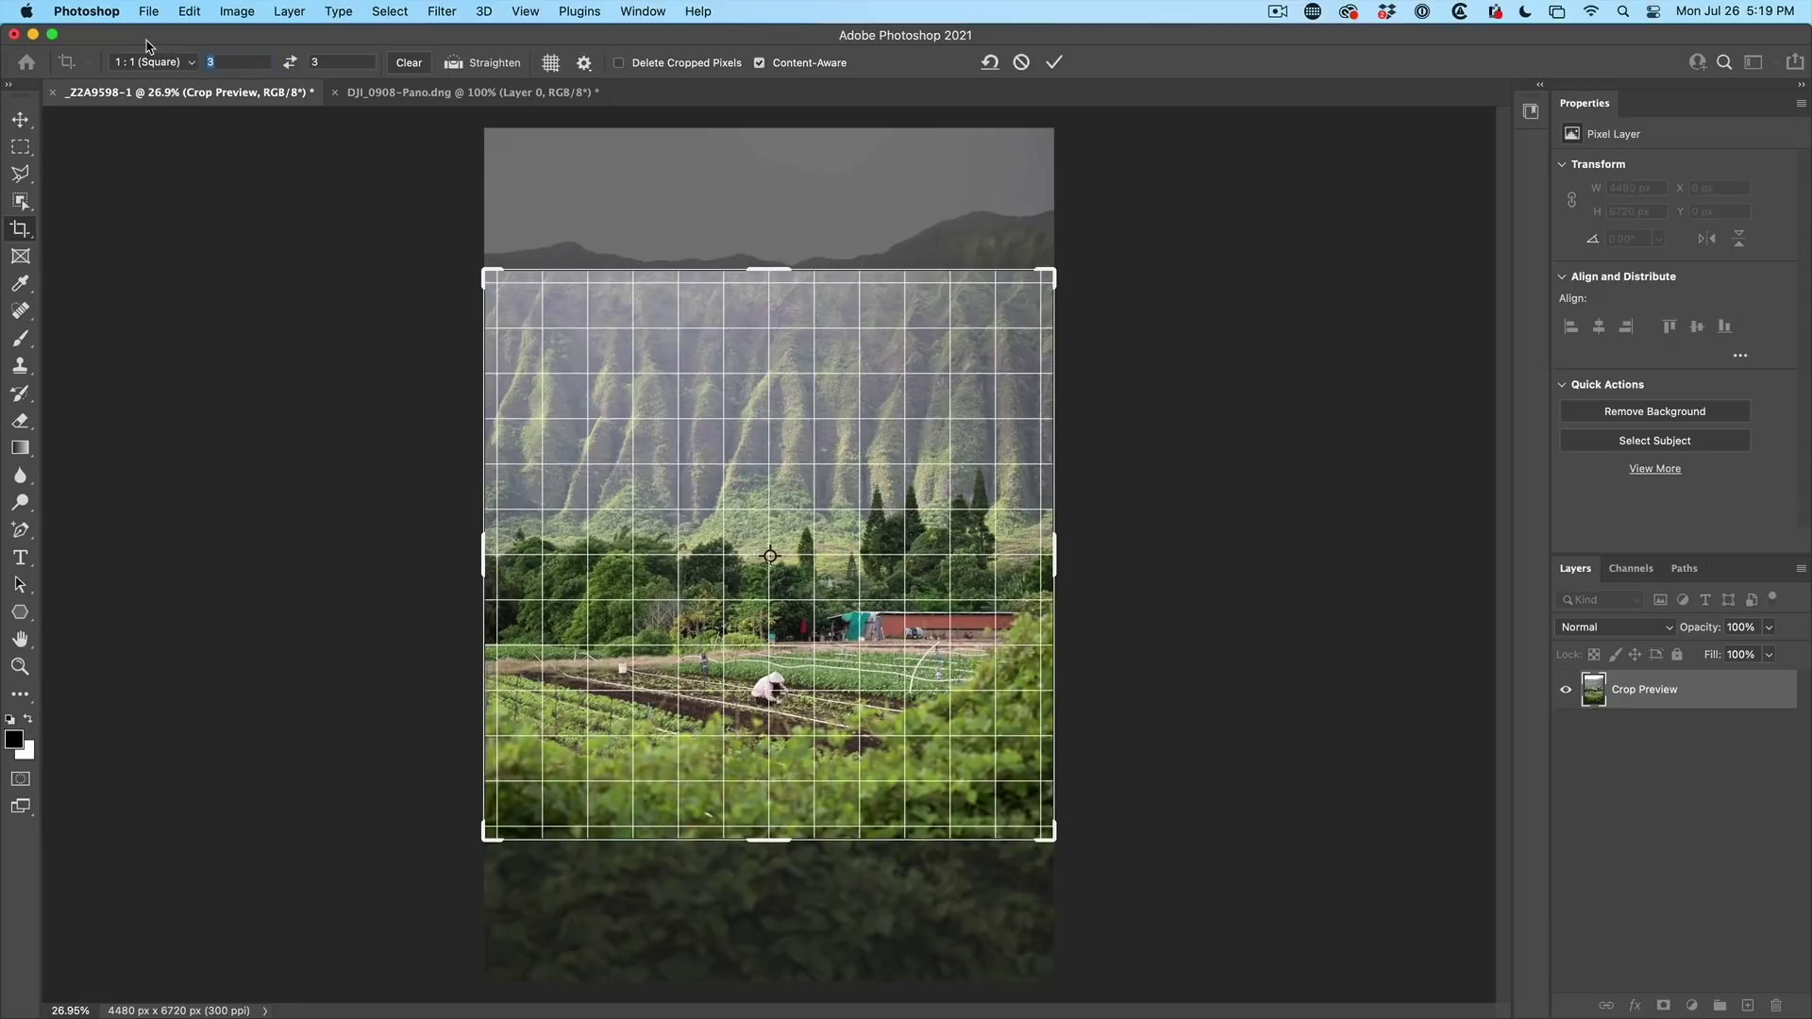
pyautogui.write('4')
pyautogui.press('Tab')
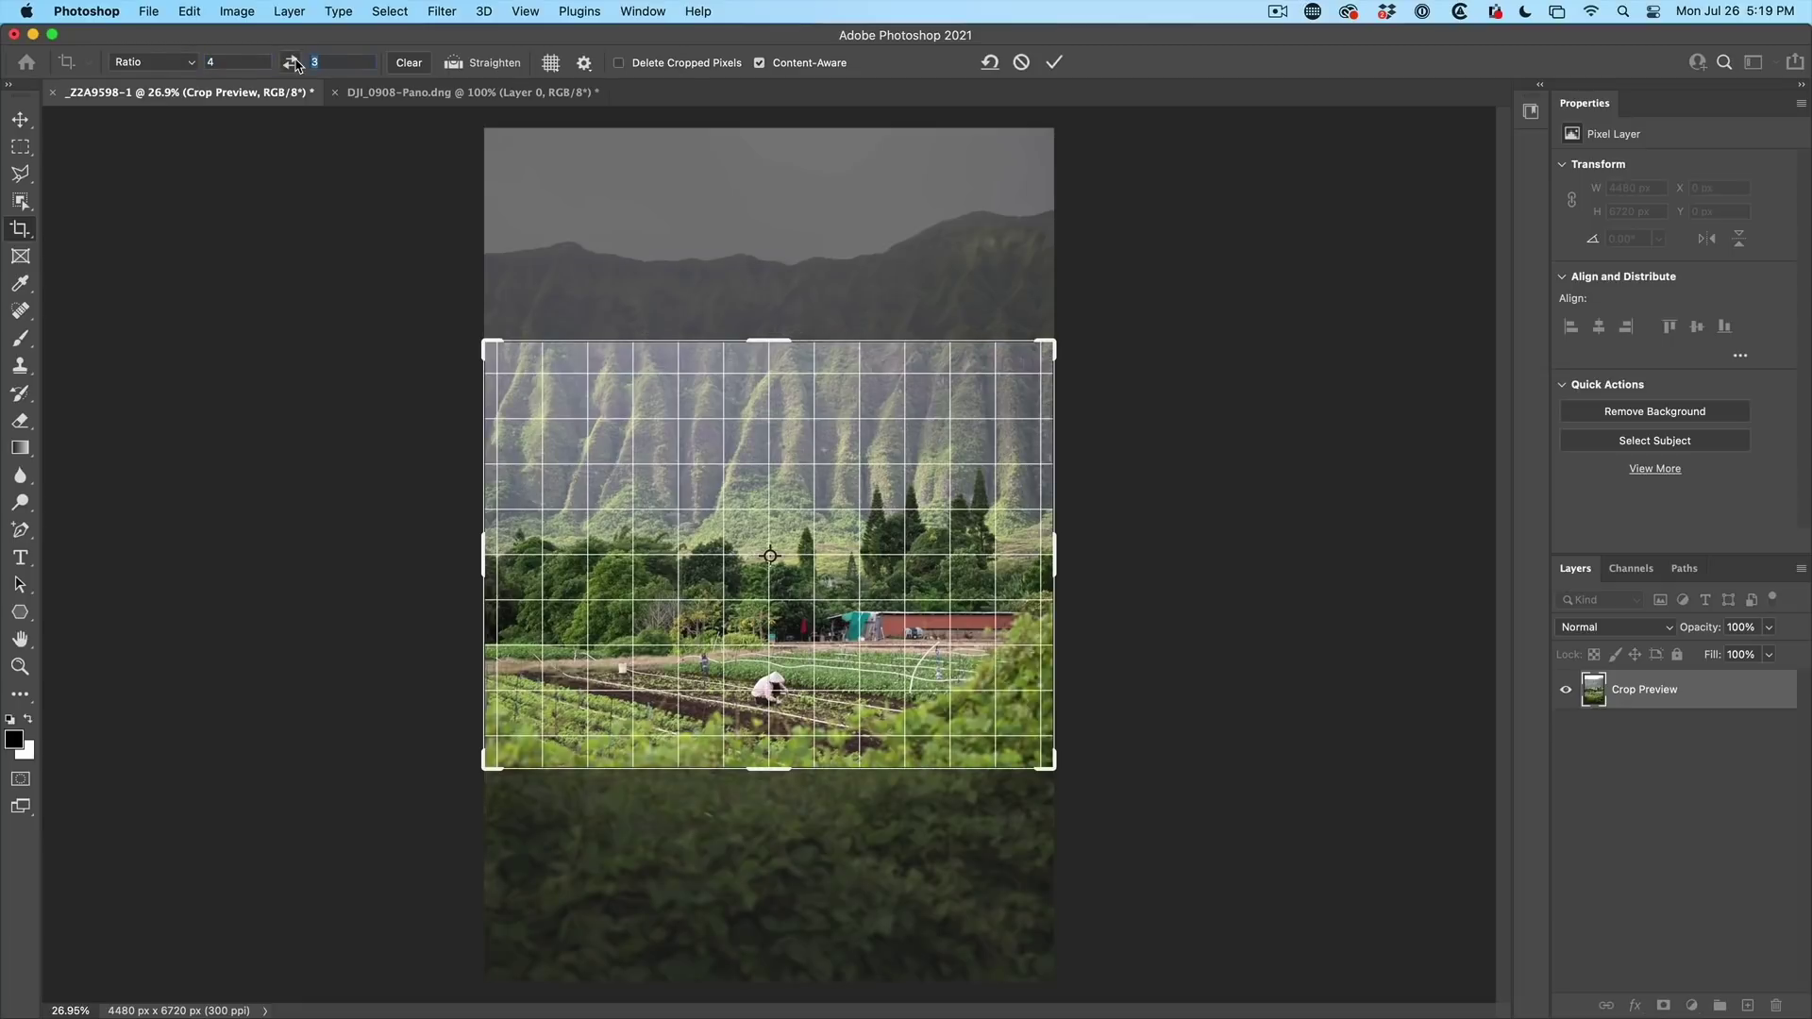
pyautogui.write('5')
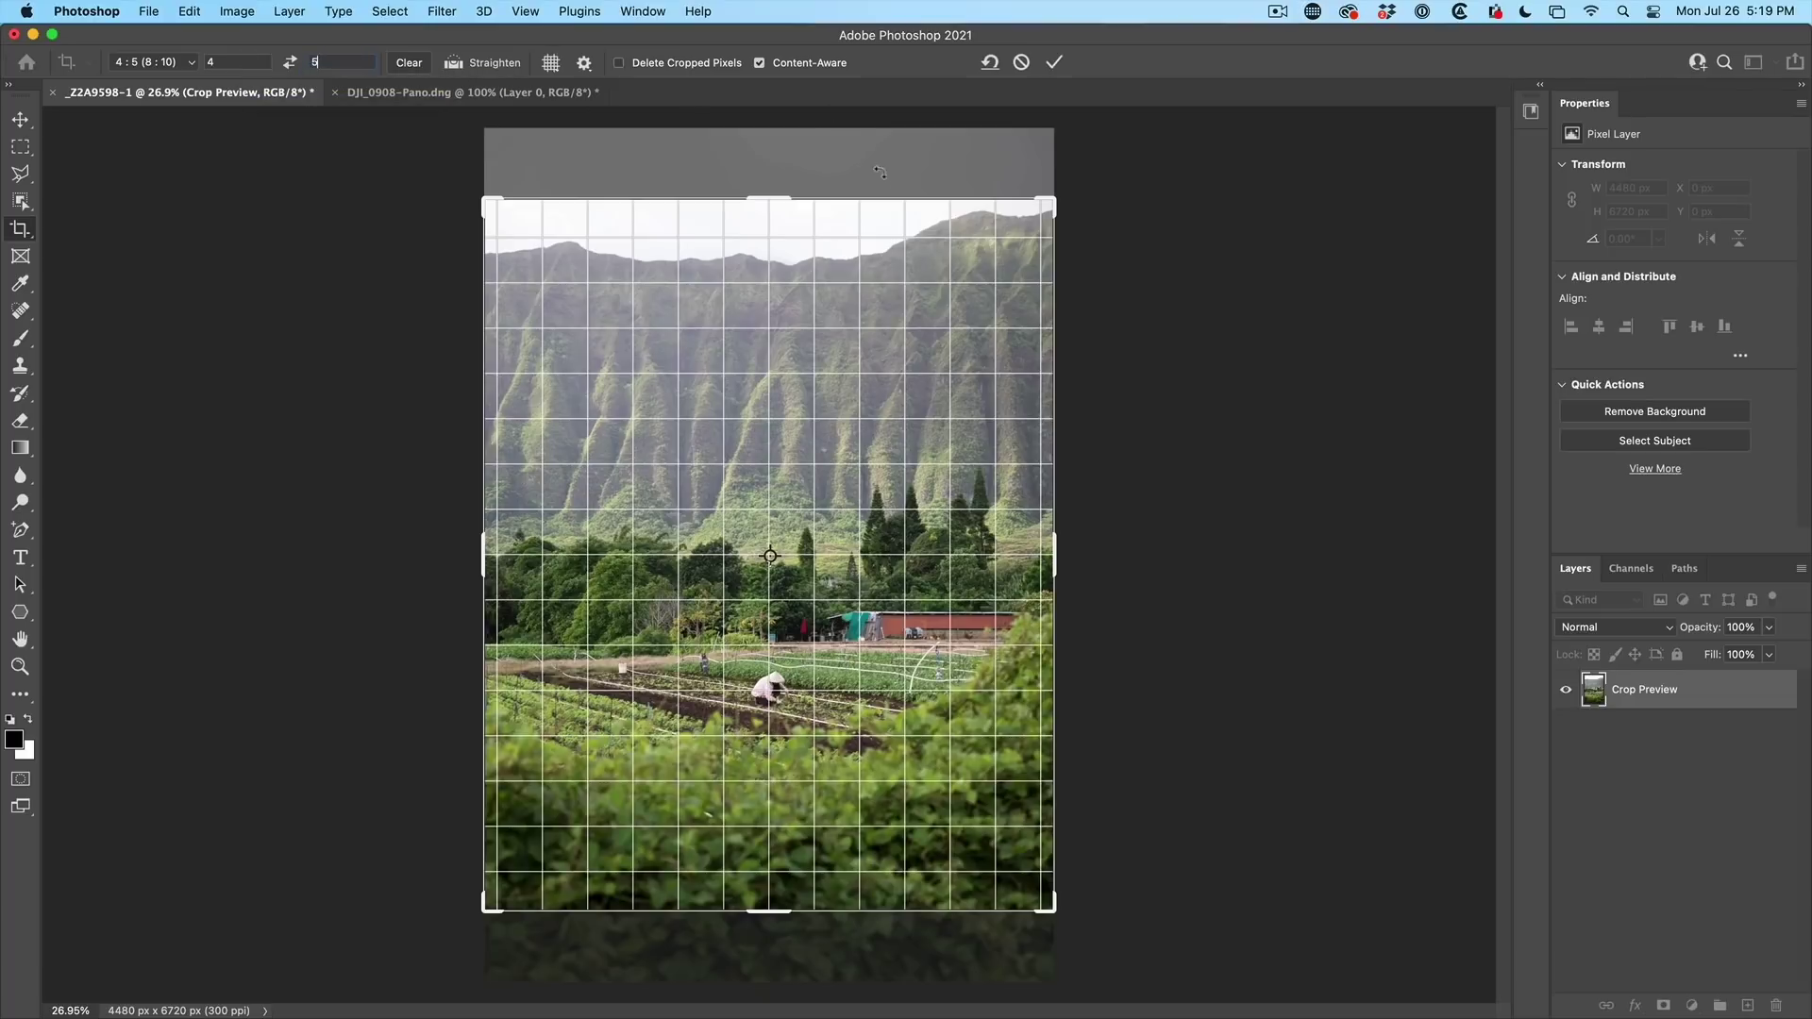
pyautogui.moveTo(1052, 203); pyautogui.dragTo(967, 301)
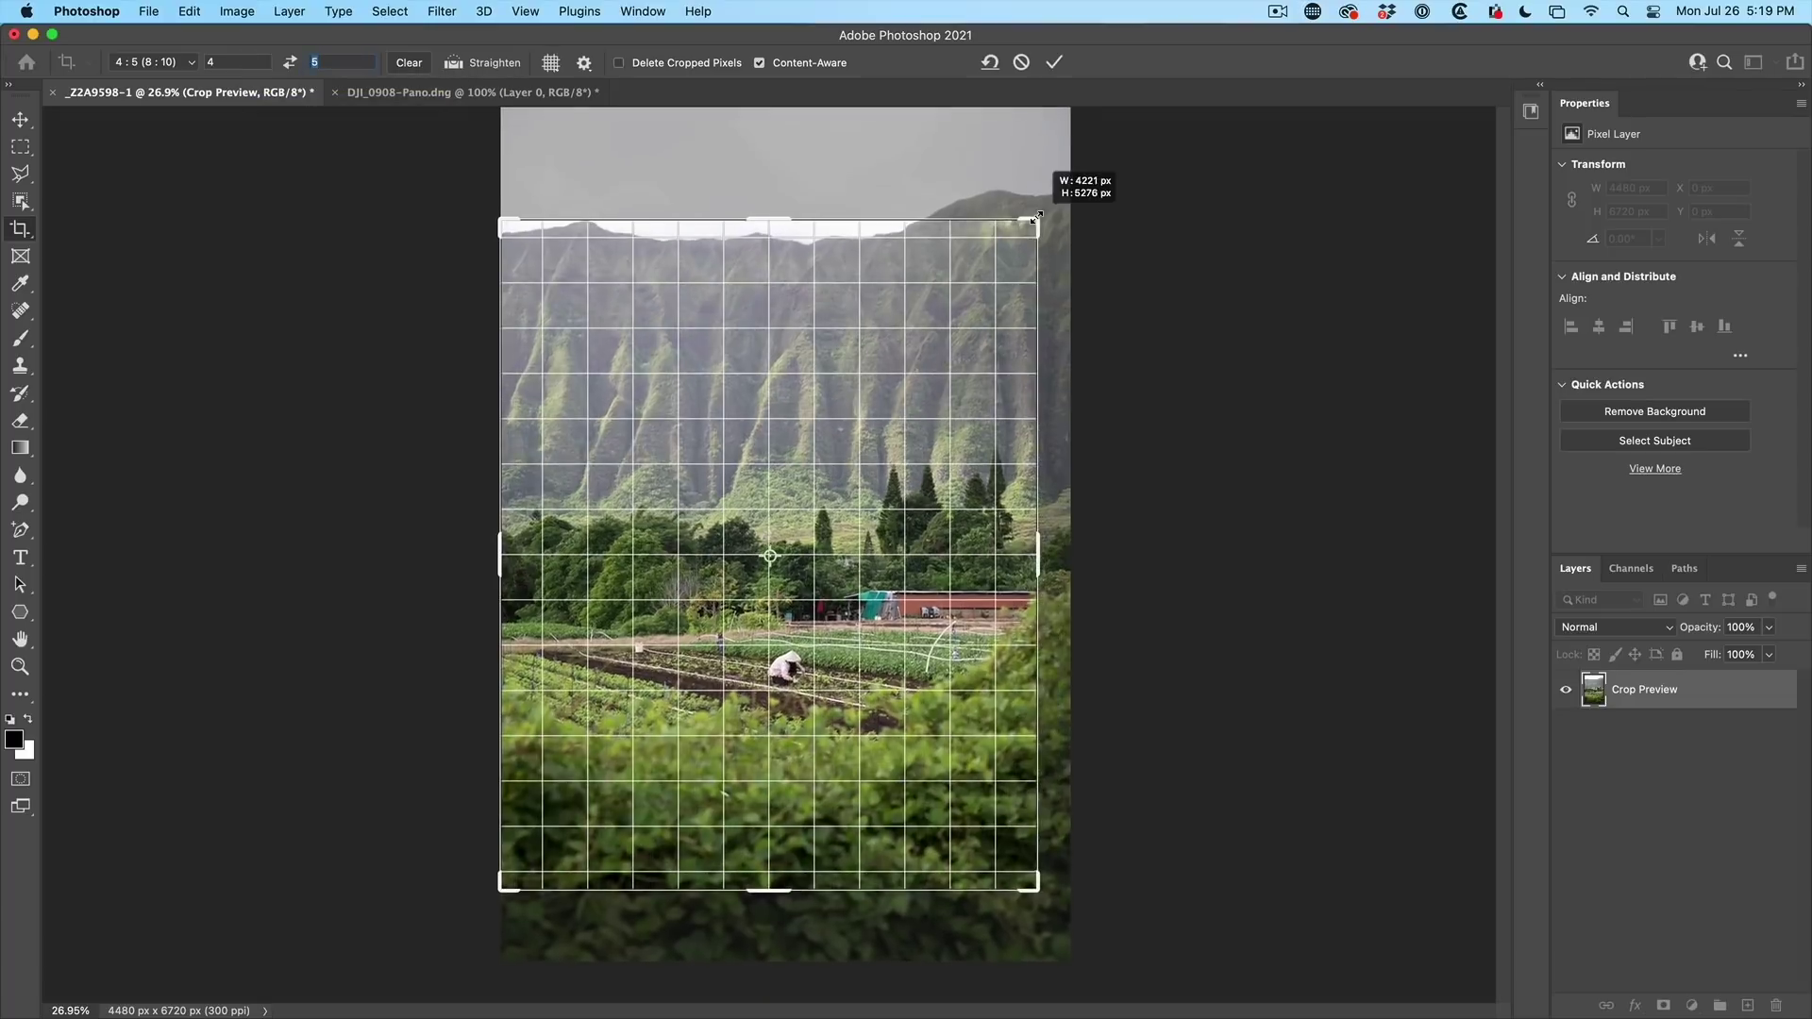
pyautogui.press('Return')
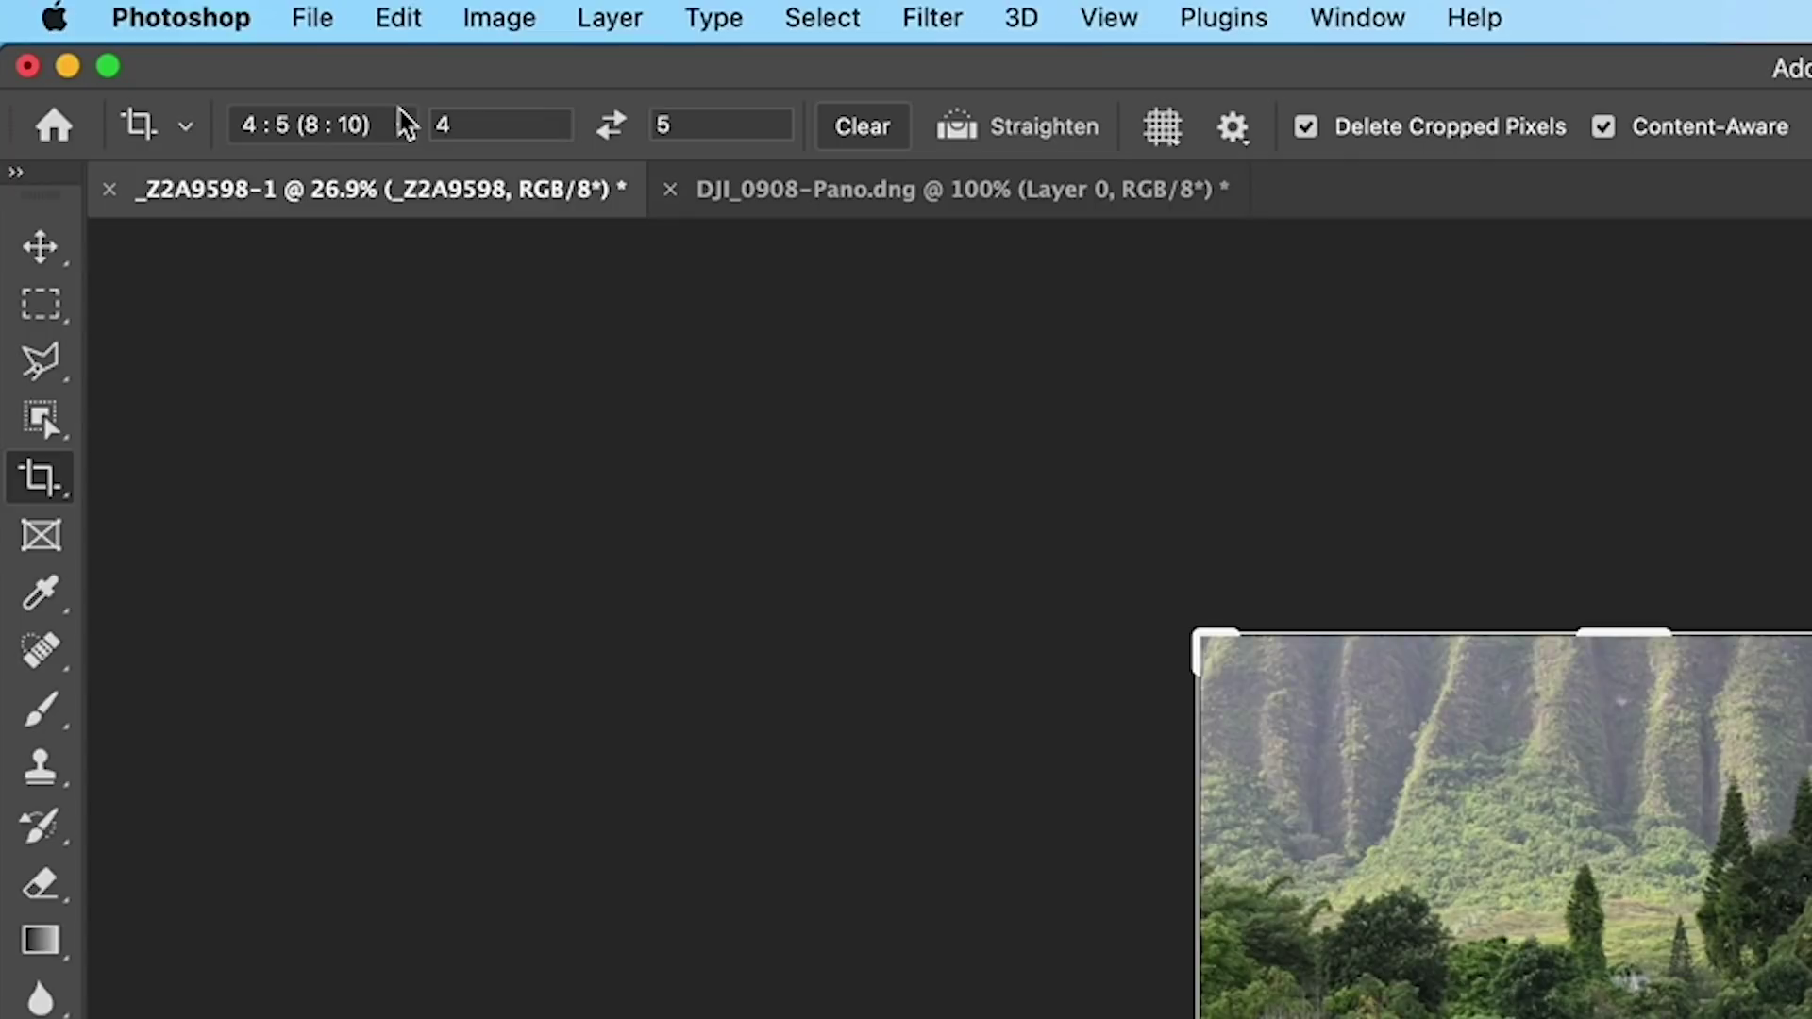
# Step: Switch the crop to W x H x Resolution and enter 4 in × 5 in at 360 px/in
pyautogui.click(405, 127)
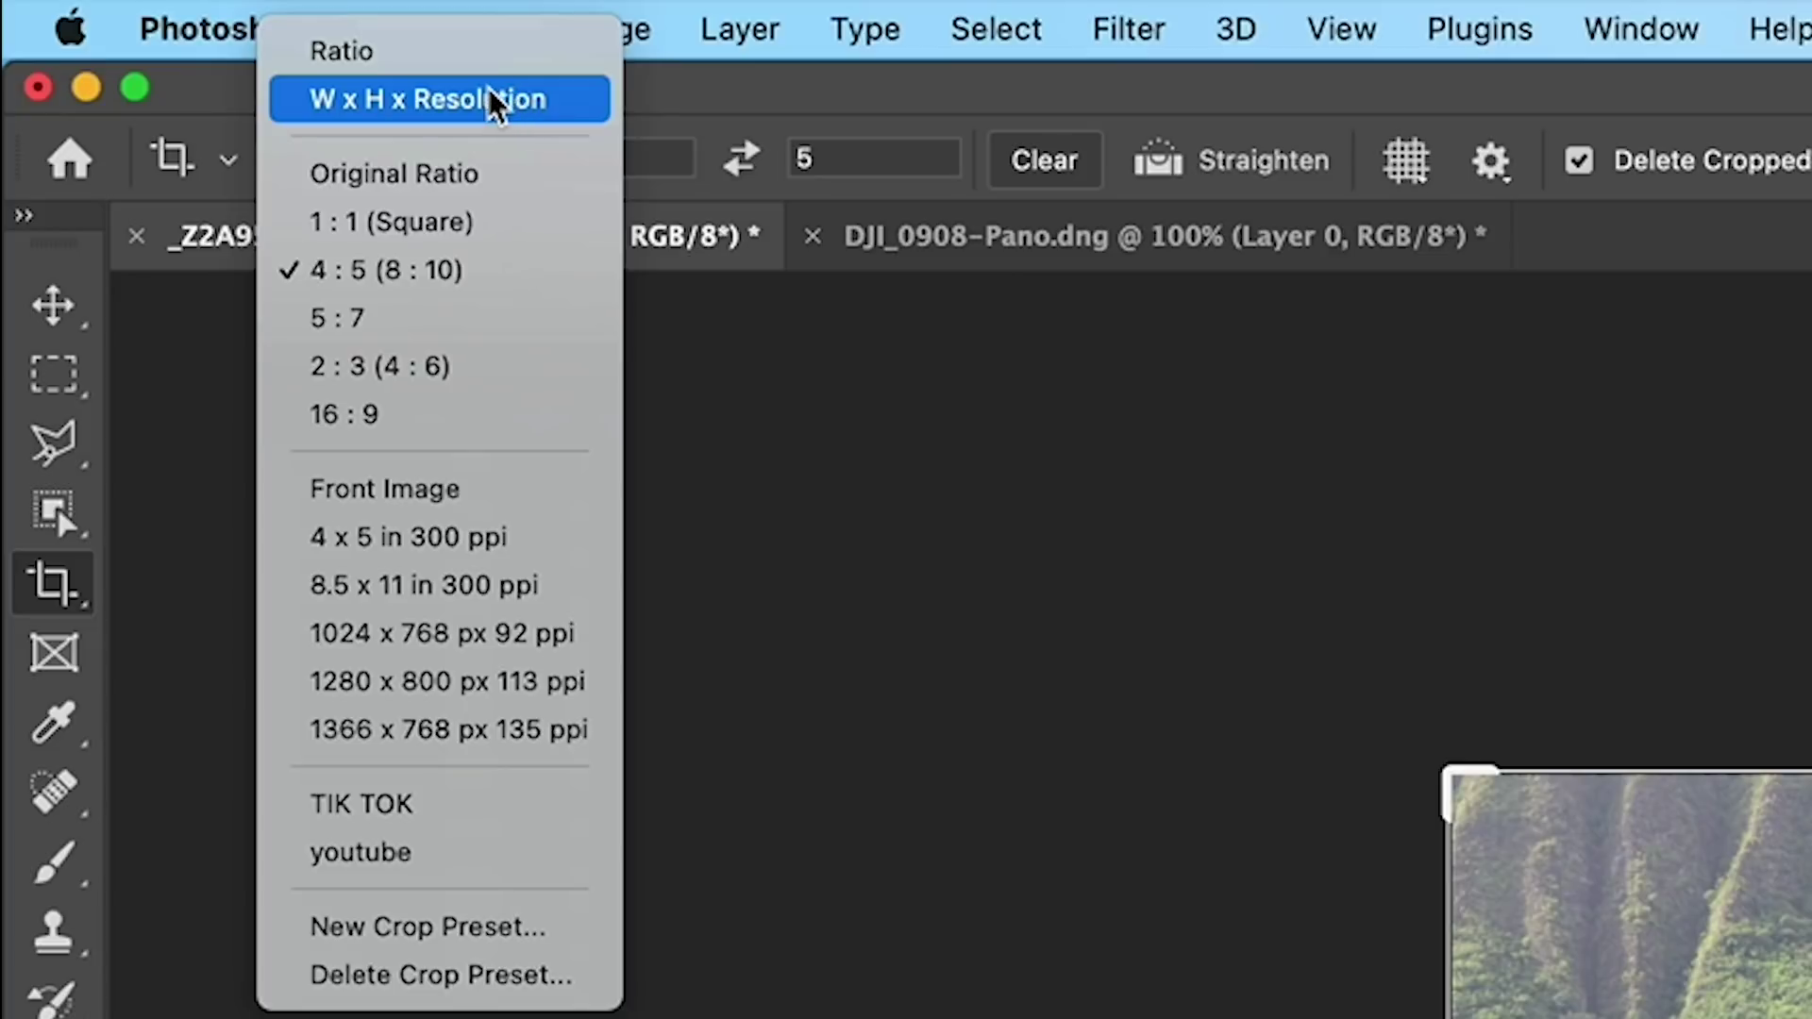
pyautogui.click(495, 102)
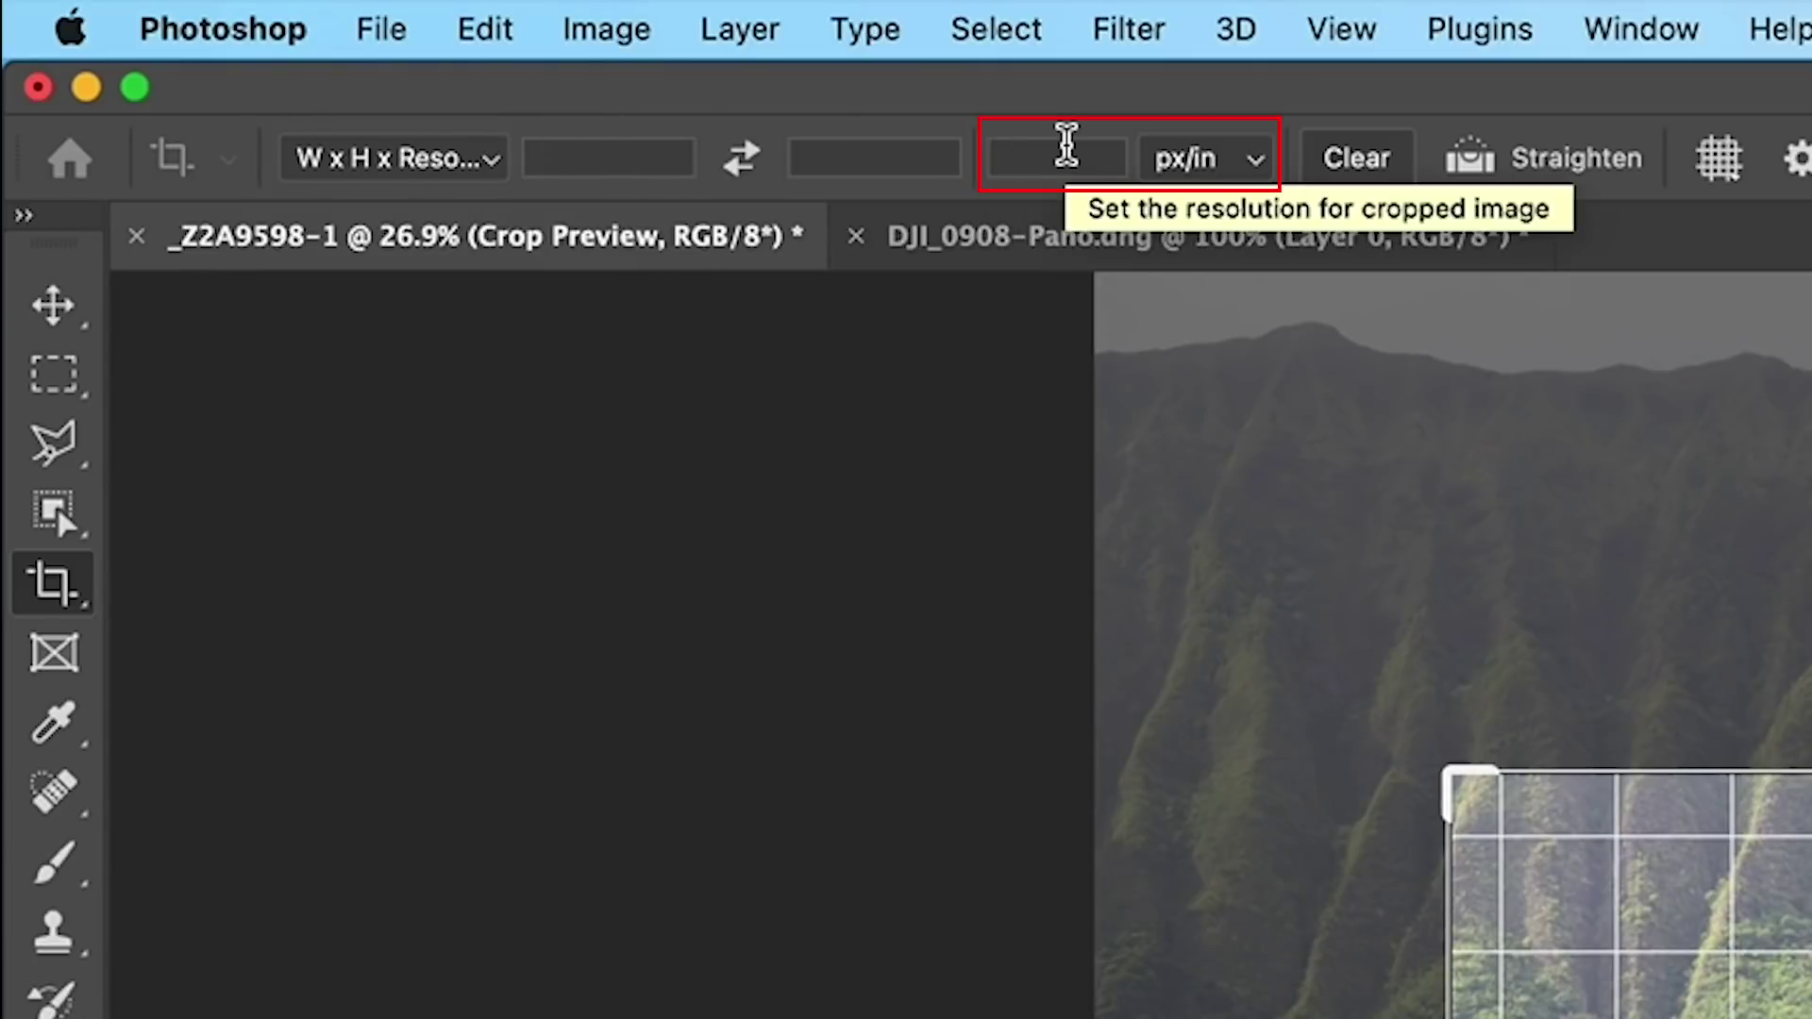
pyautogui.click(624, 152)
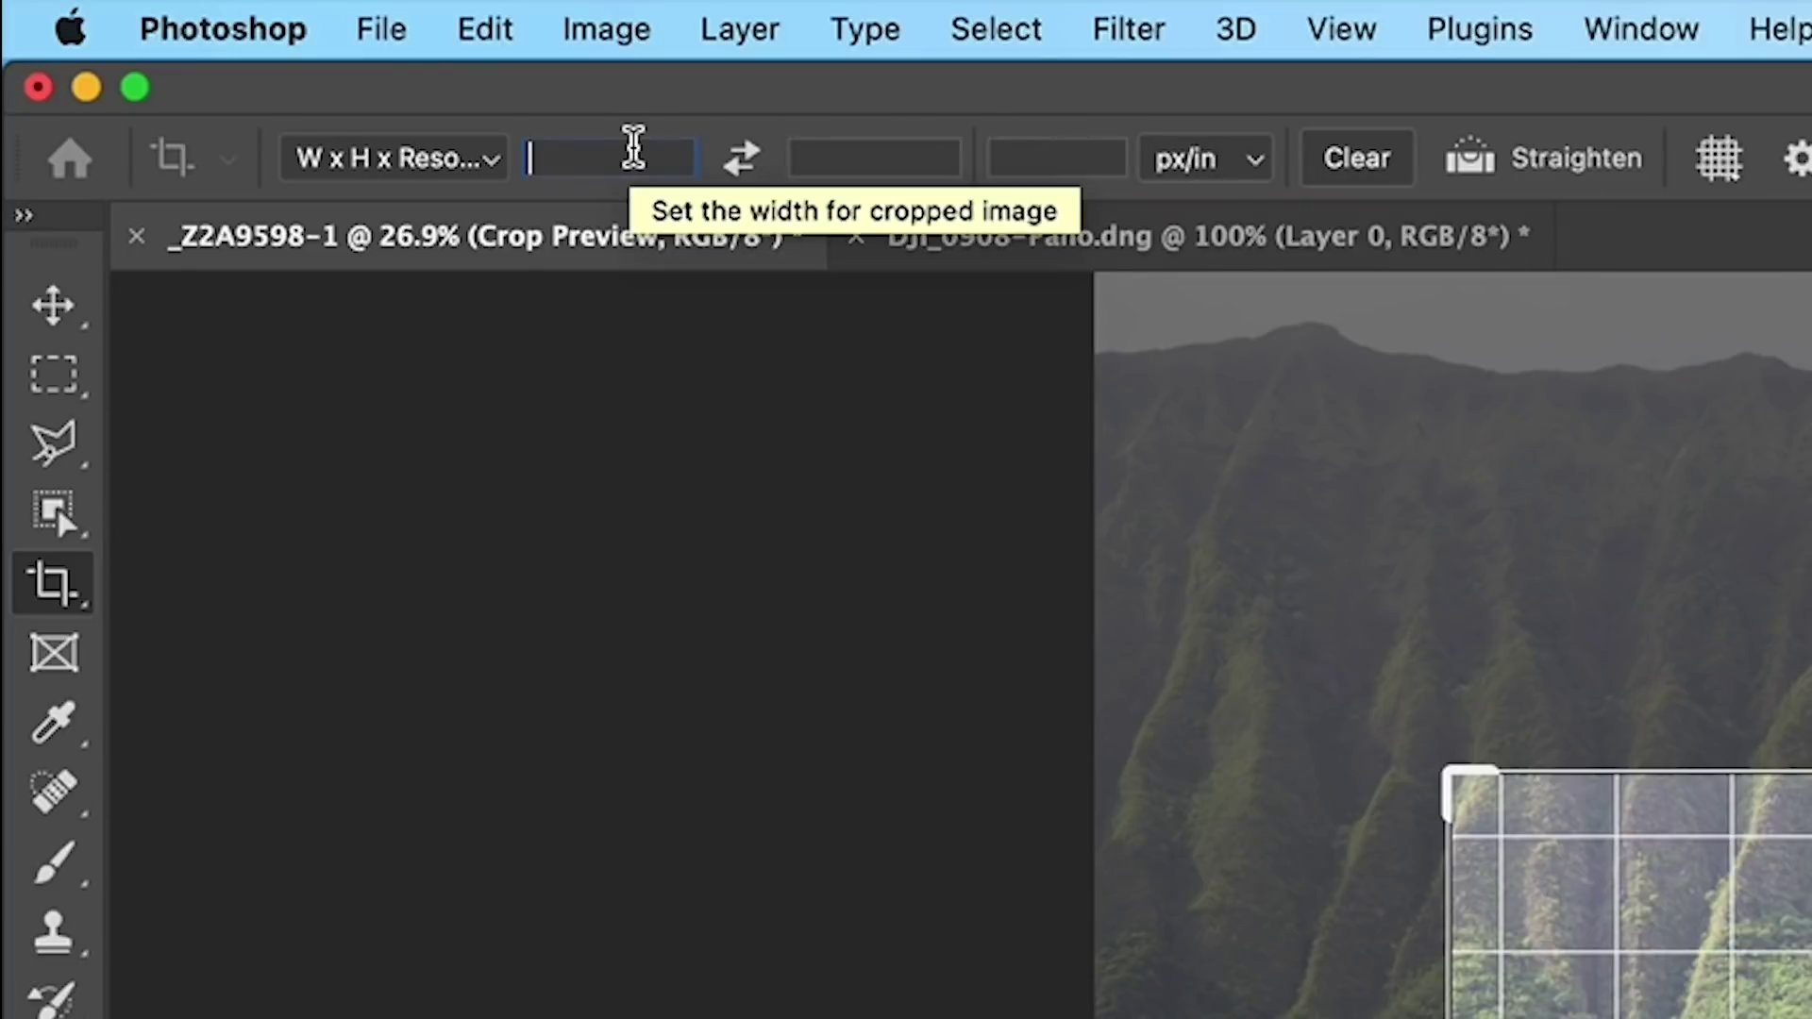
pyautogui.write('4')
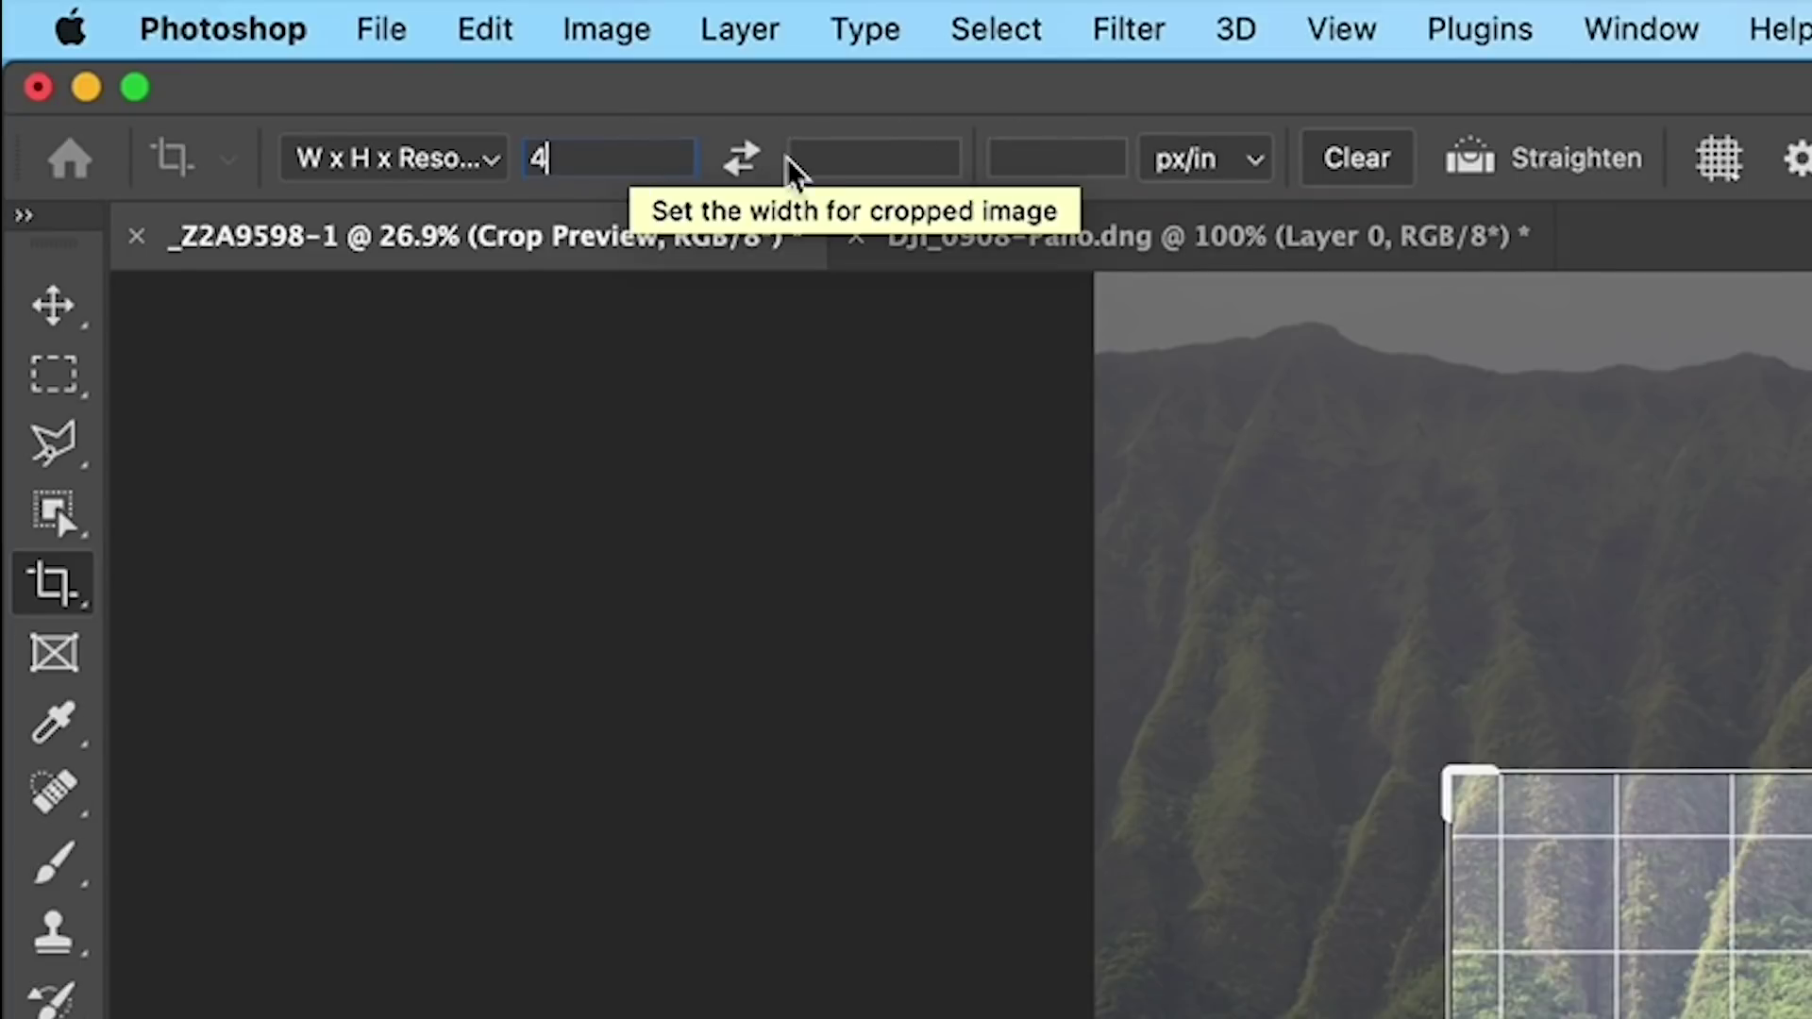
pyautogui.click(875, 158)
pyautogui.write('5')
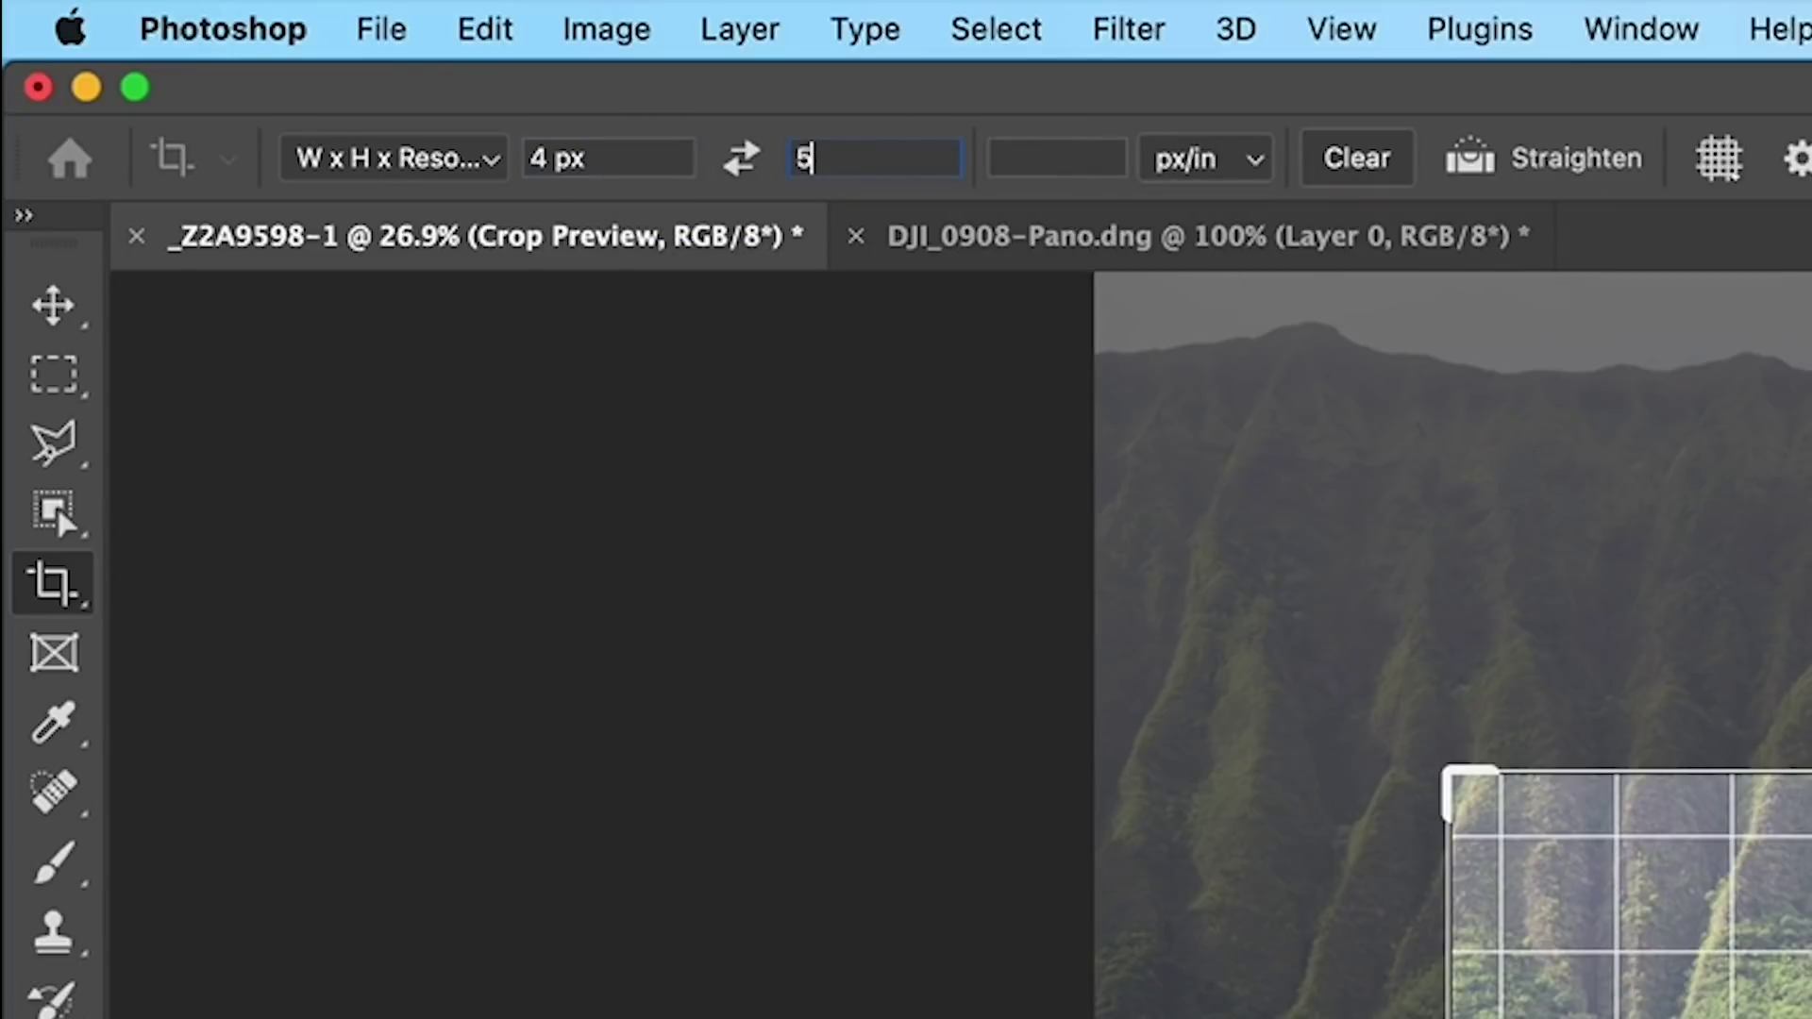
pyautogui.click(1048, 157)
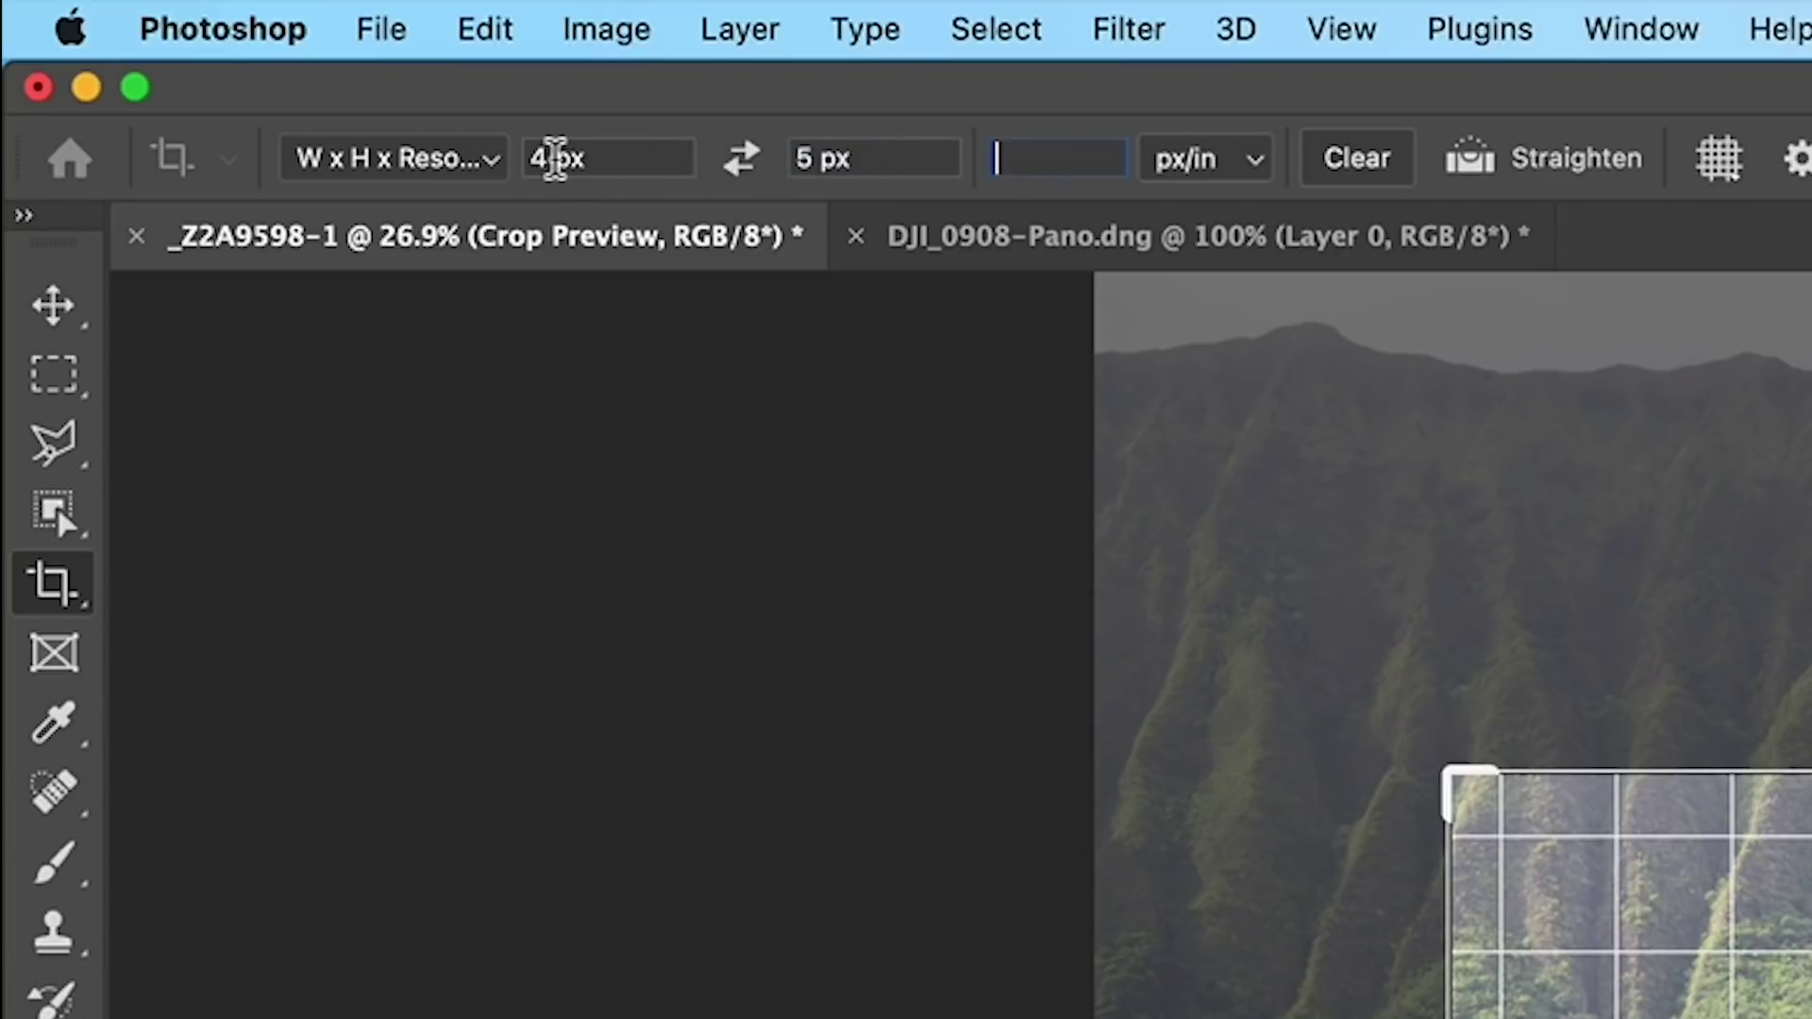
pyautogui.click(559, 158)
pyautogui.moveTo(559, 157); pyautogui.dragTo(581, 158)
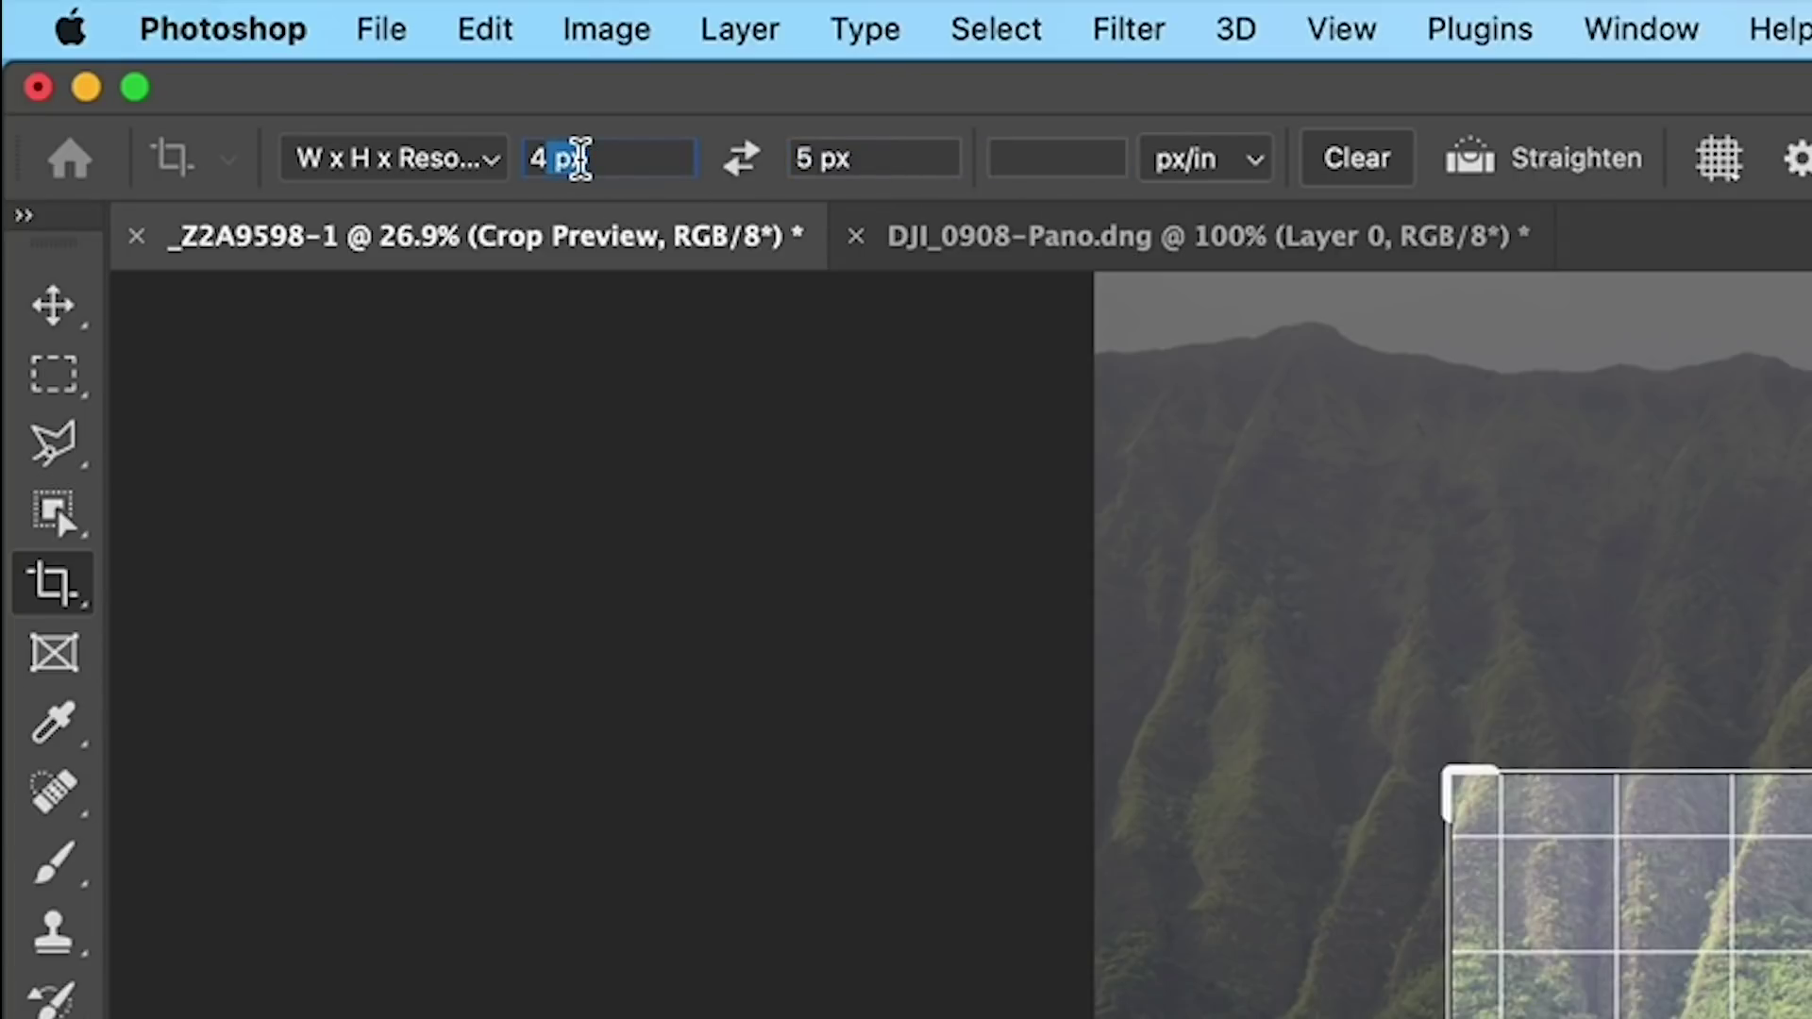
pyautogui.write('in')
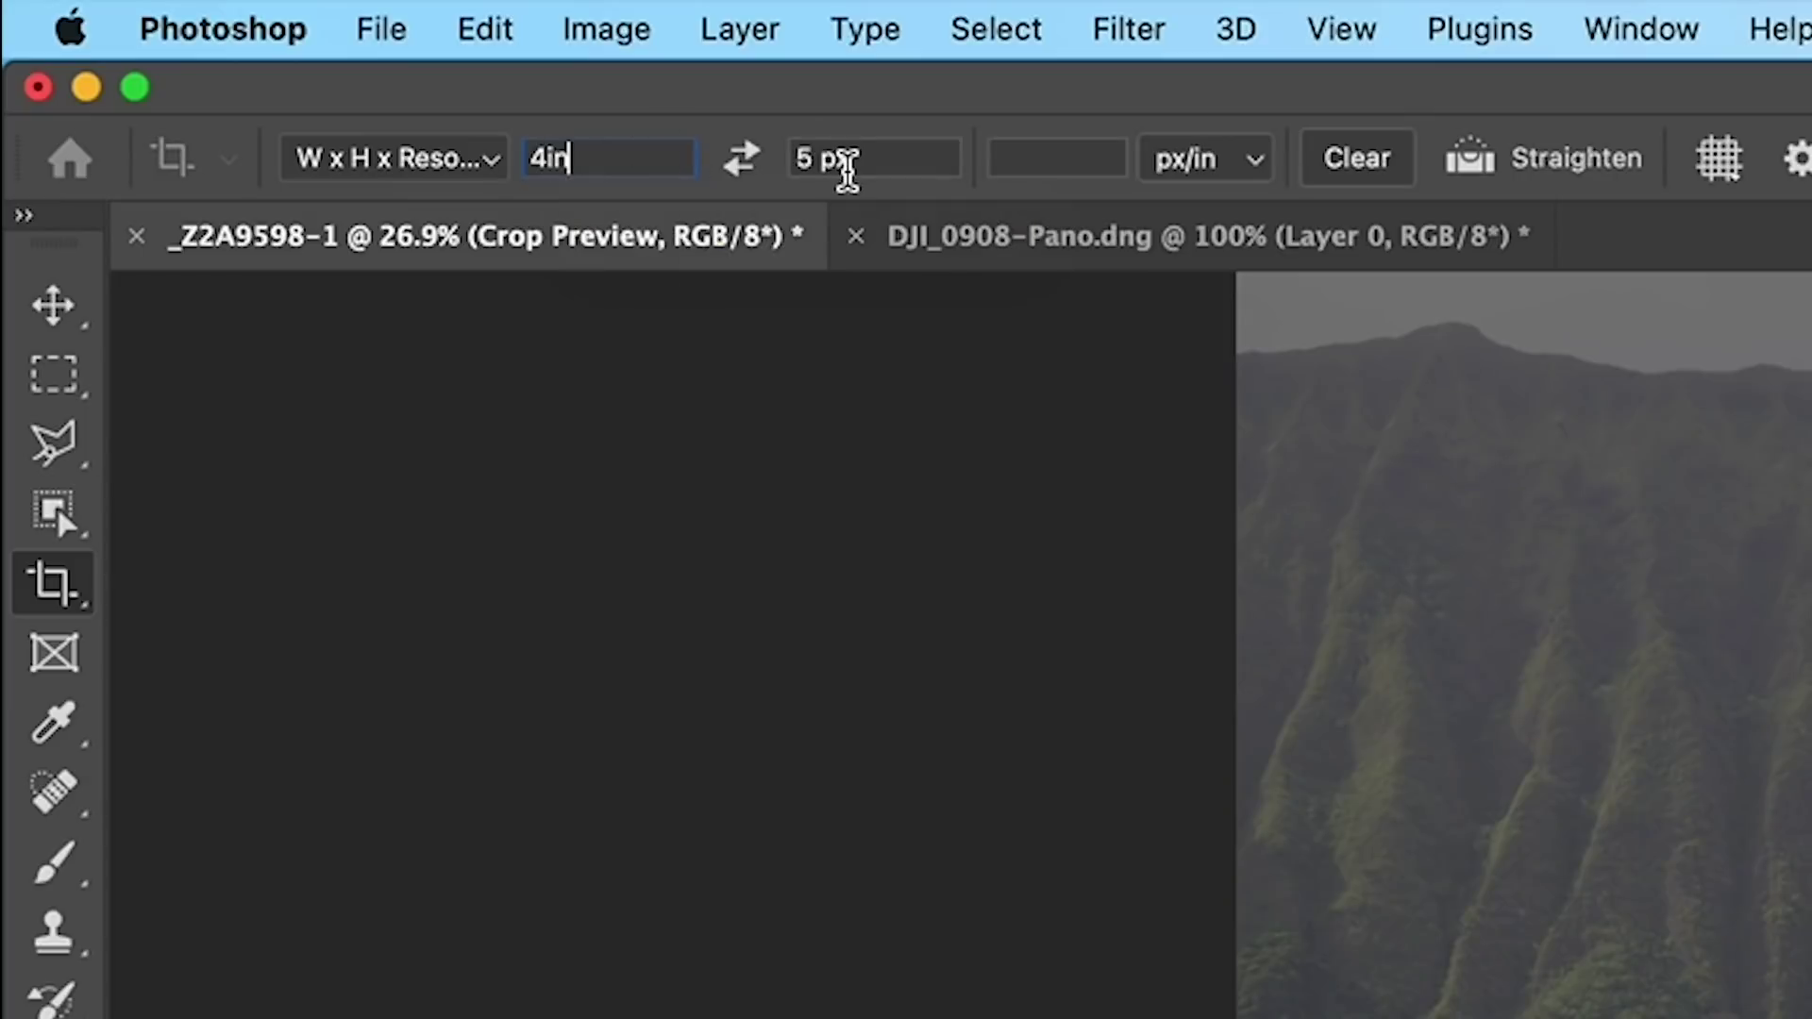
pyautogui.doubleClick(839, 158)
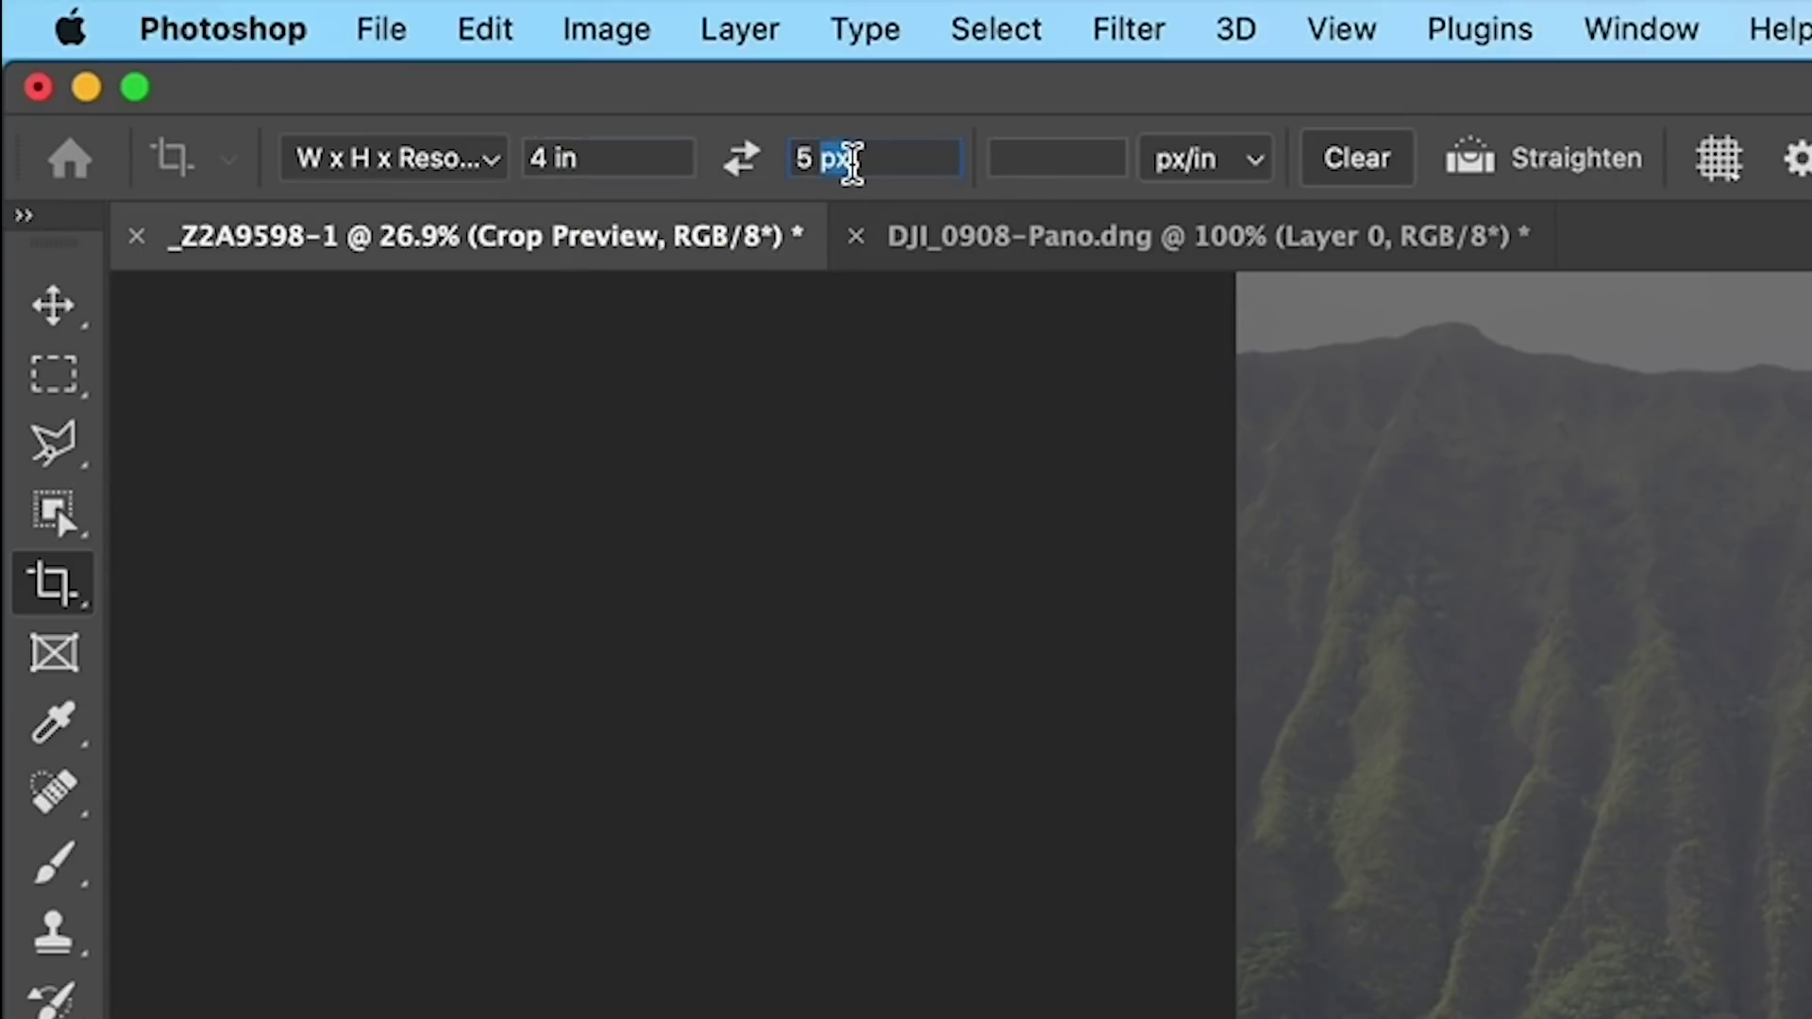
pyautogui.write('in')
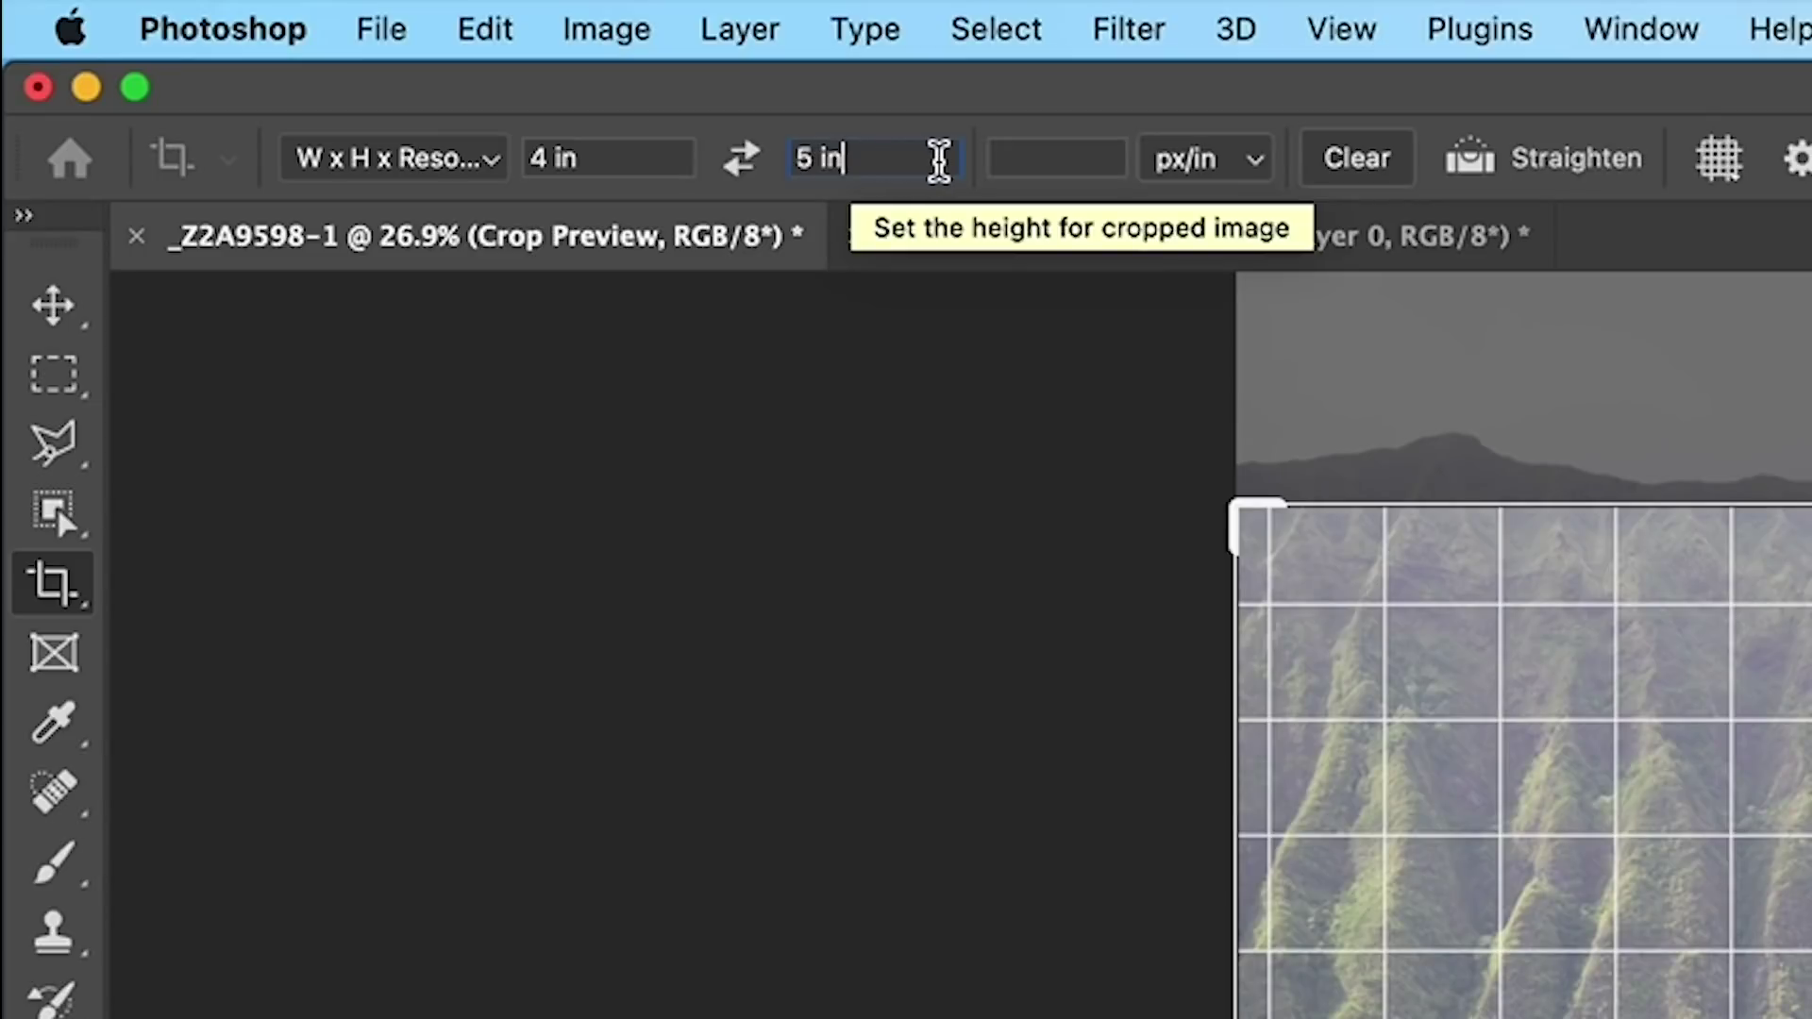
pyautogui.click(1055, 157)
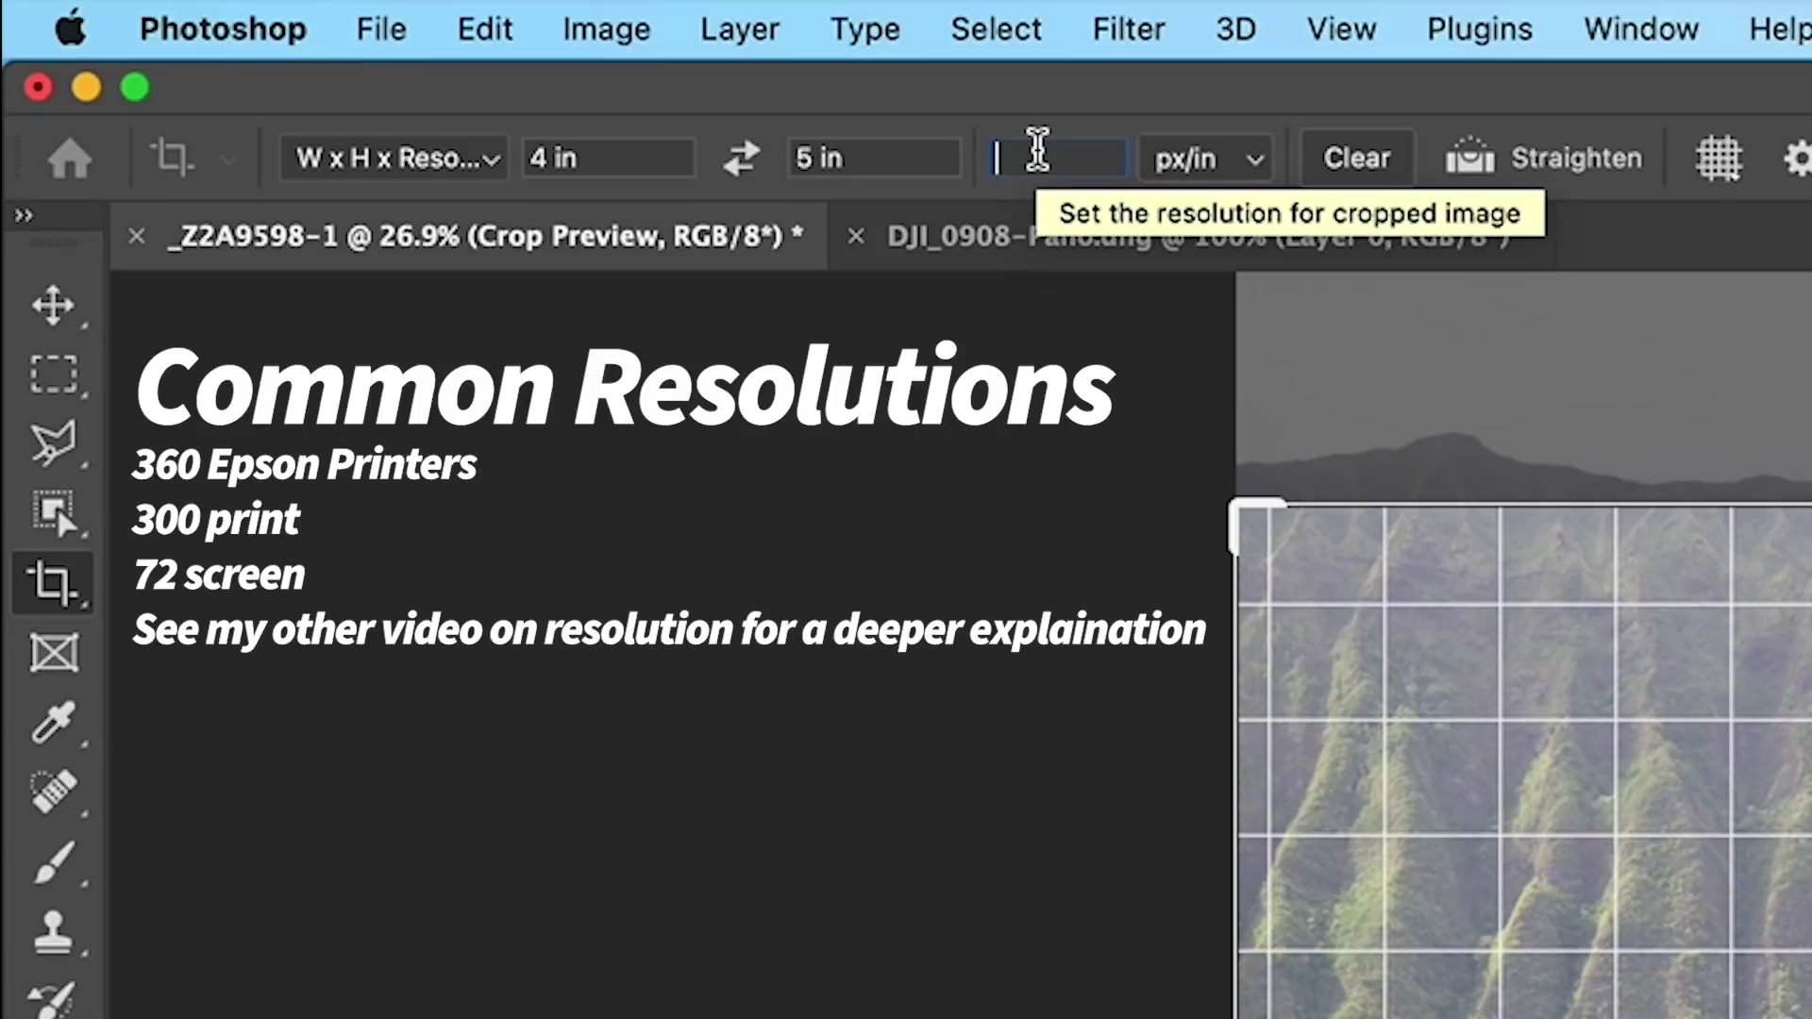
pyautogui.write('300')
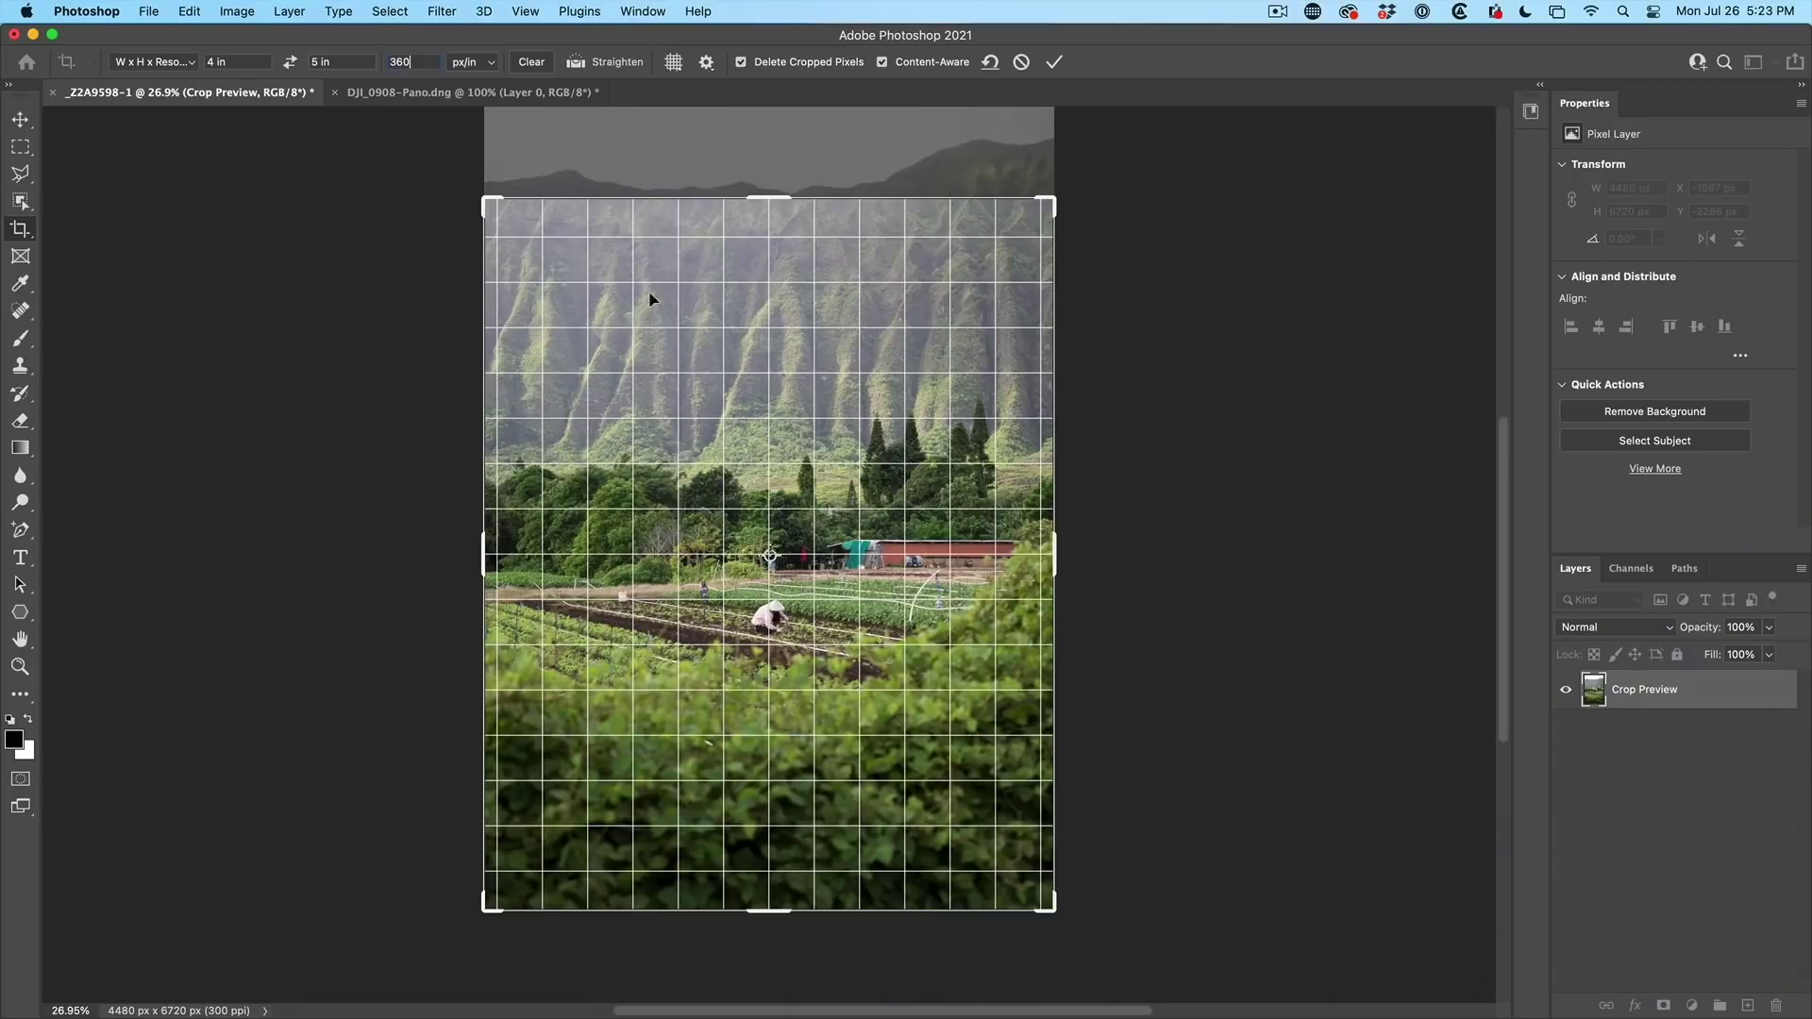
# Step: Shrink the 4 × 5 in crop frame from its corner and shift the photo beneath it
pyautogui.moveTo(490, 203)
pyautogui.mouseDown()
pyautogui.moveTo(592, 335)
pyautogui.moveTo(661, 344)
pyautogui.moveTo(698, 424)
pyautogui.mouseUp()
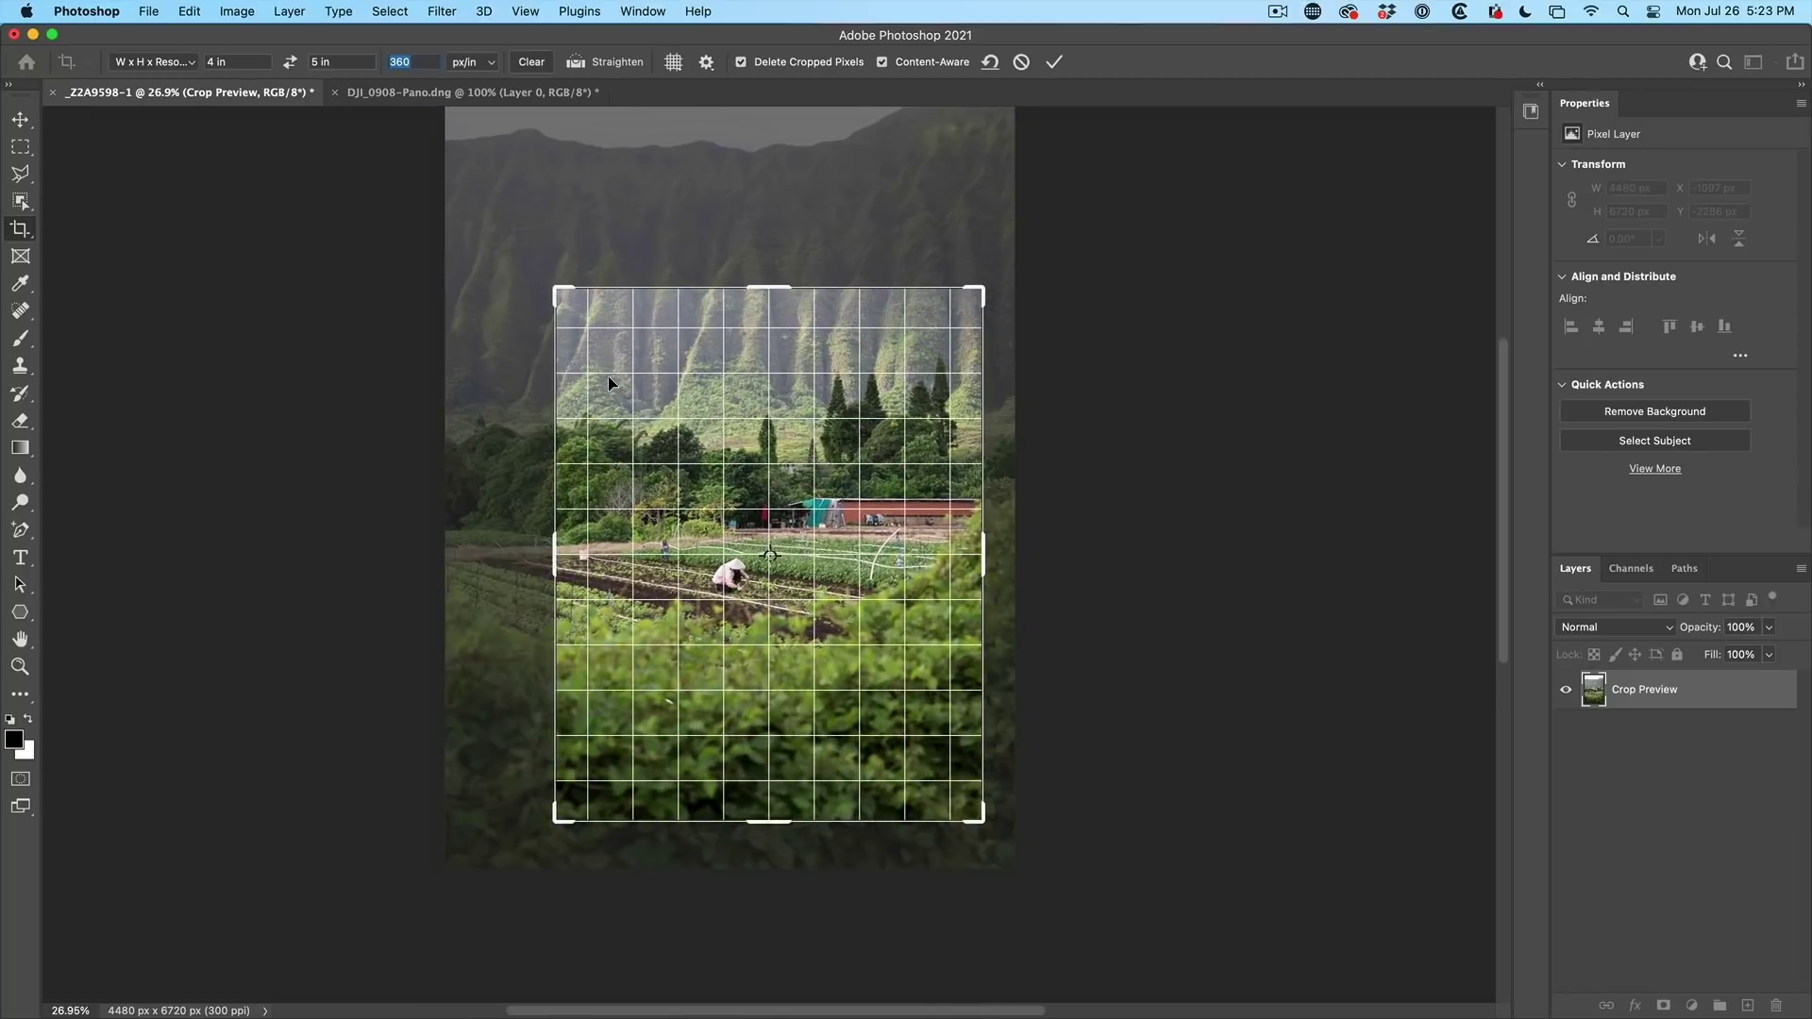
pyautogui.moveTo(608, 375)
pyautogui.mouseDown()
pyautogui.moveTo(475, 399)
pyautogui.moveTo(660, 383)
pyautogui.mouseUp()
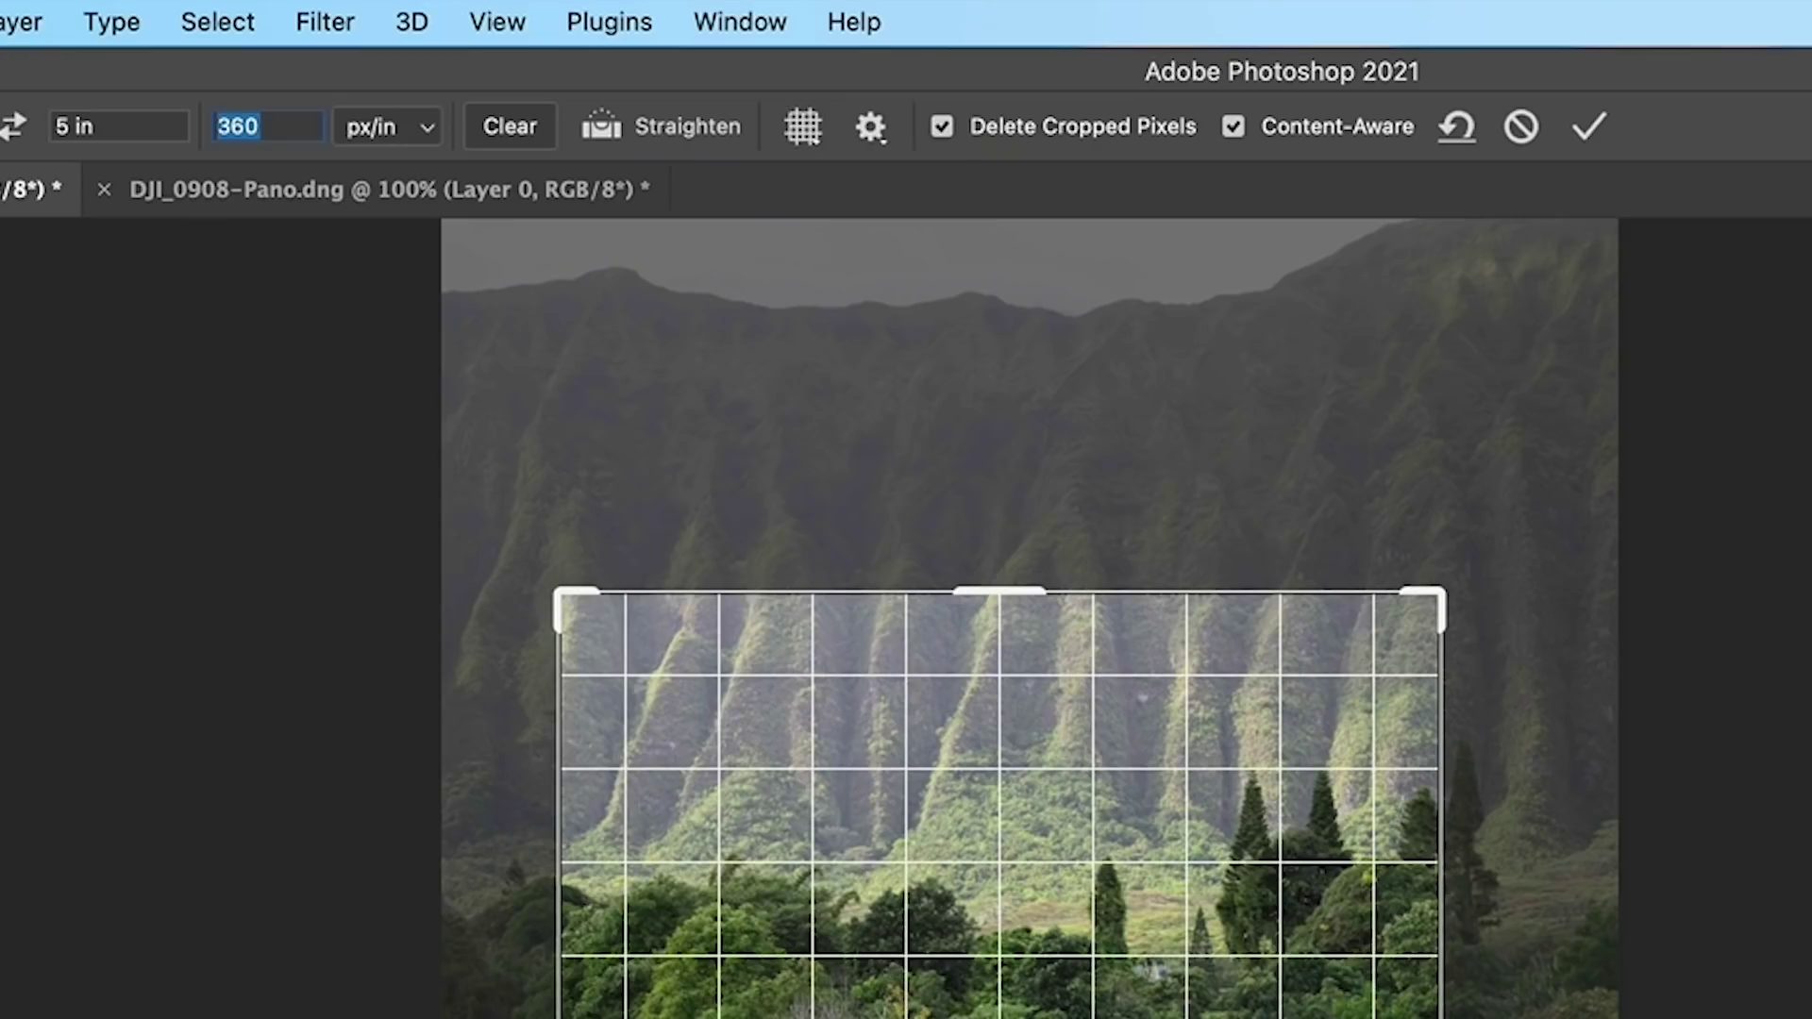
# Step: Turn on Classic Mode in the crop settings and shrink the crop frame toward the farmer
pyautogui.click(872, 125)
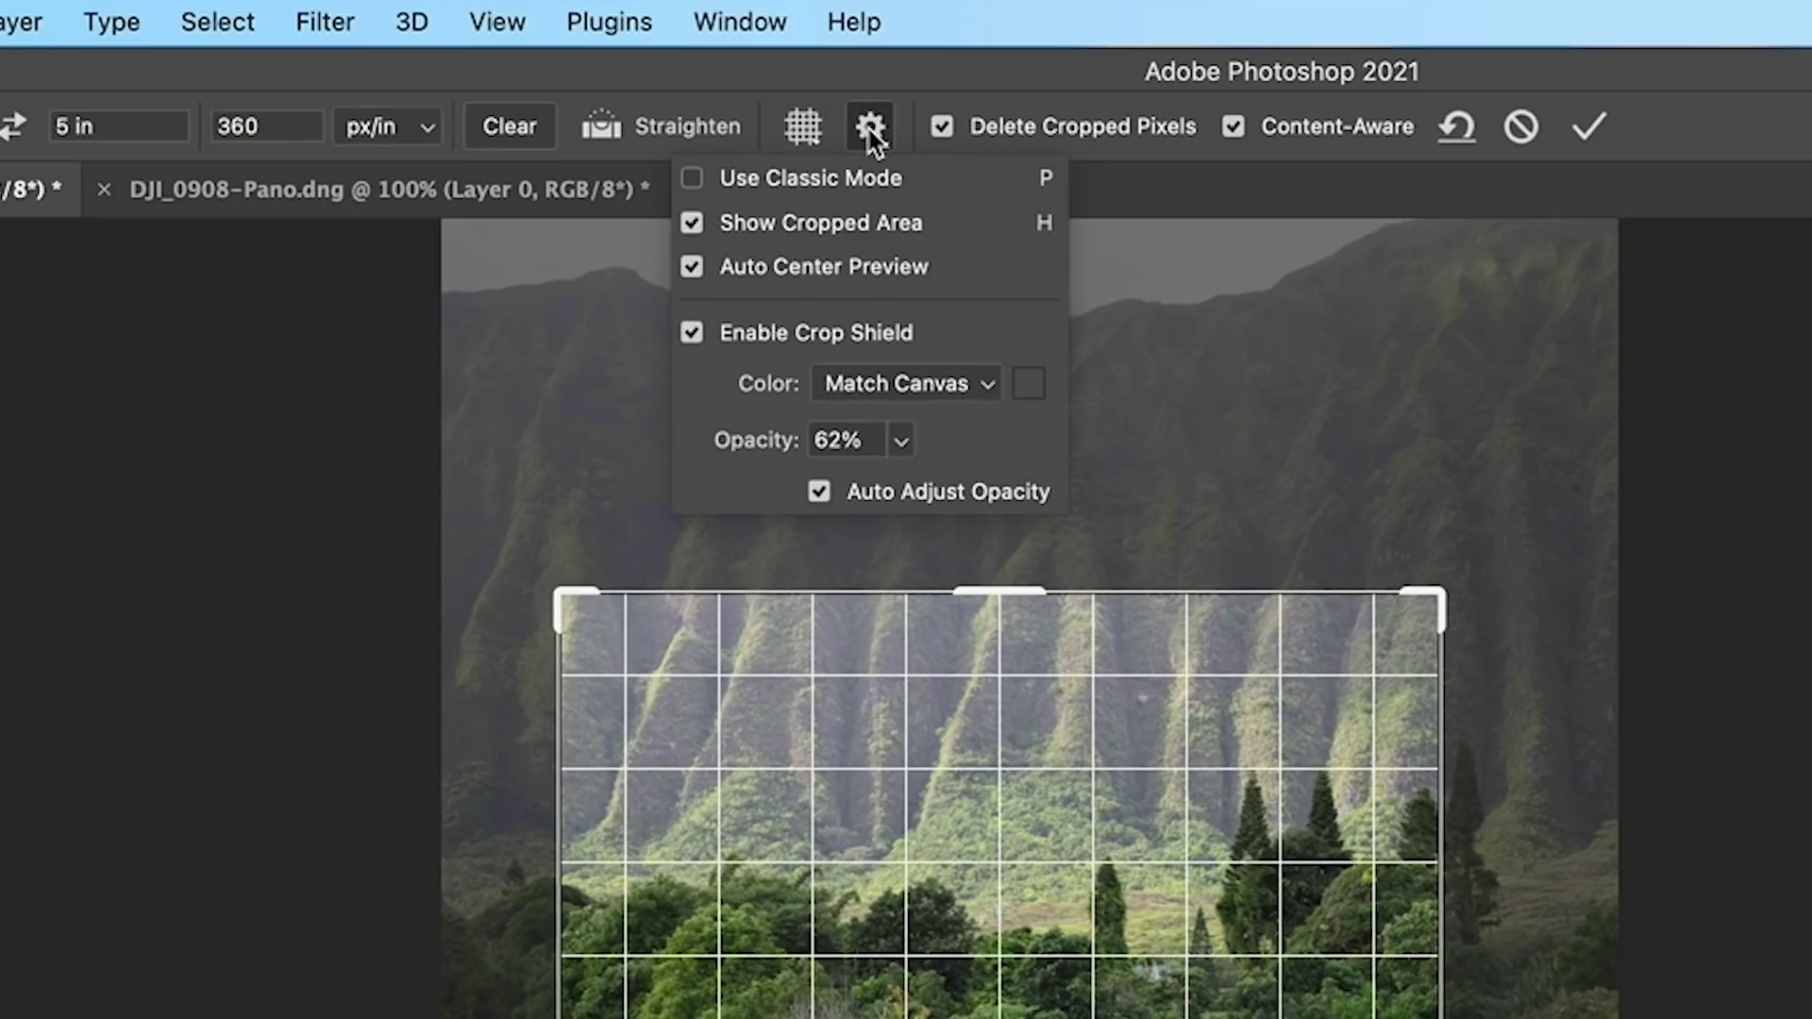
pyautogui.click(692, 179)
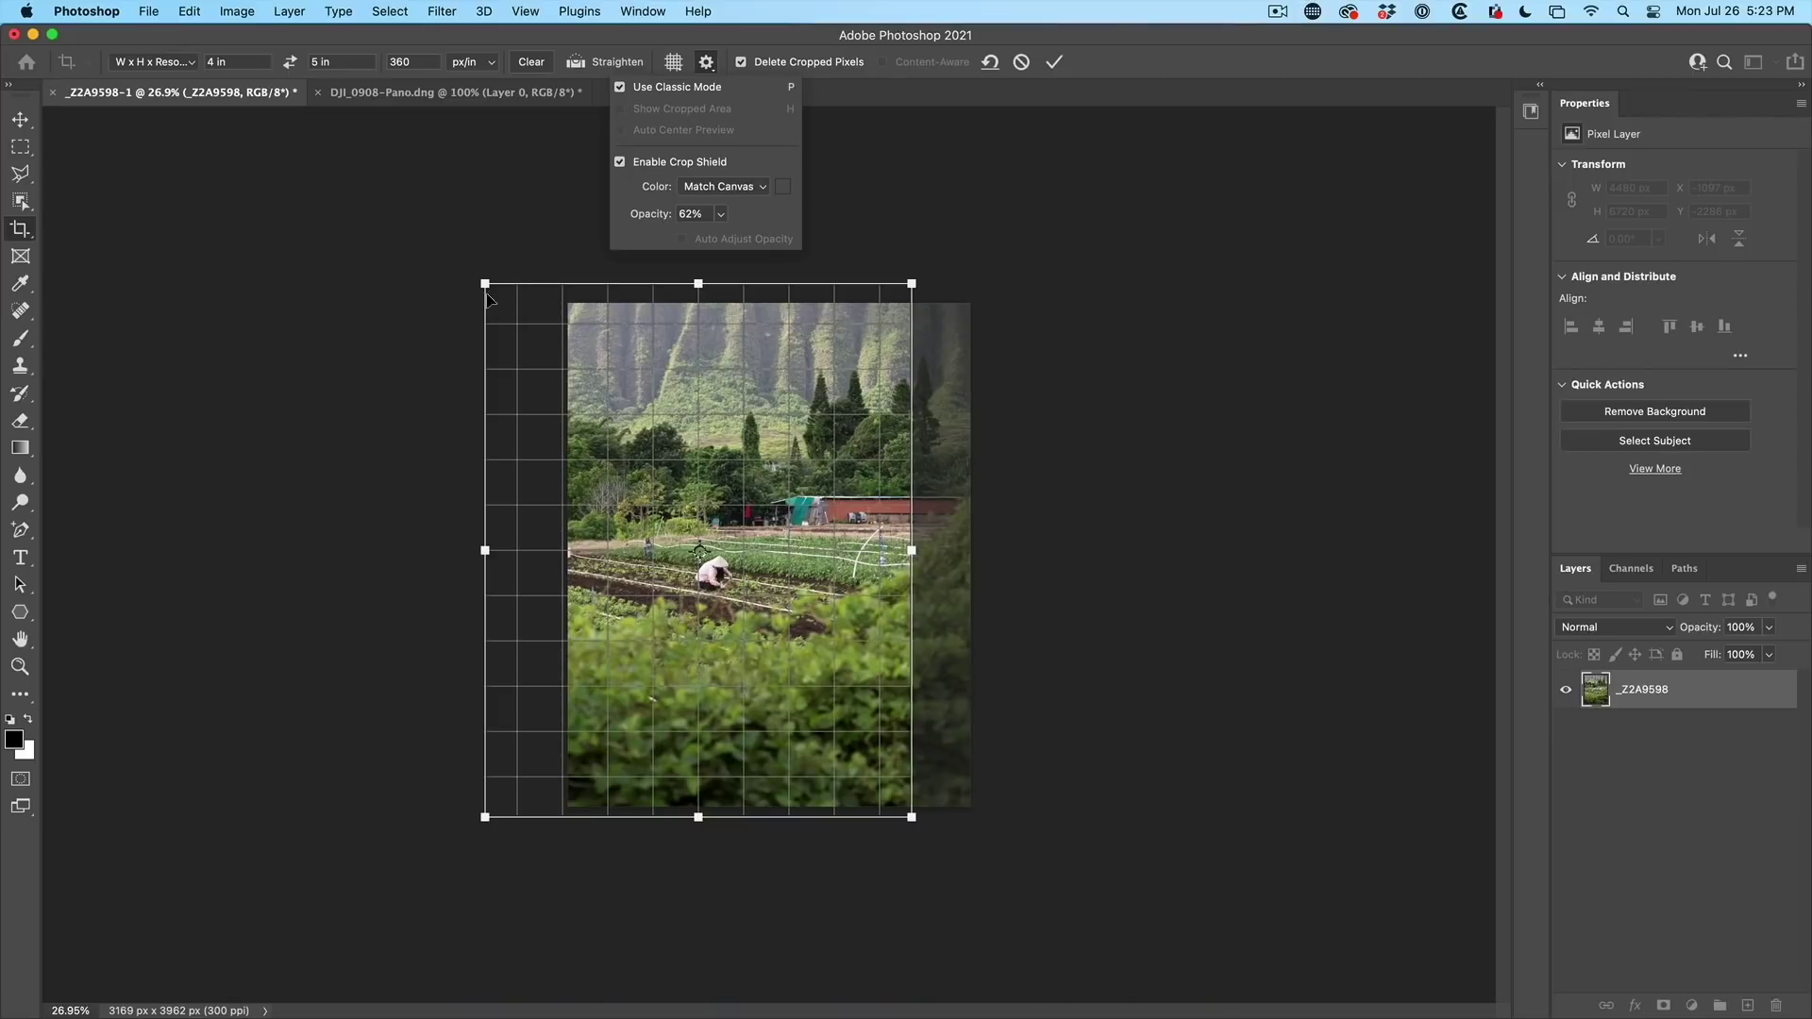
pyautogui.moveTo(486, 283); pyautogui.dragTo(669, 507)
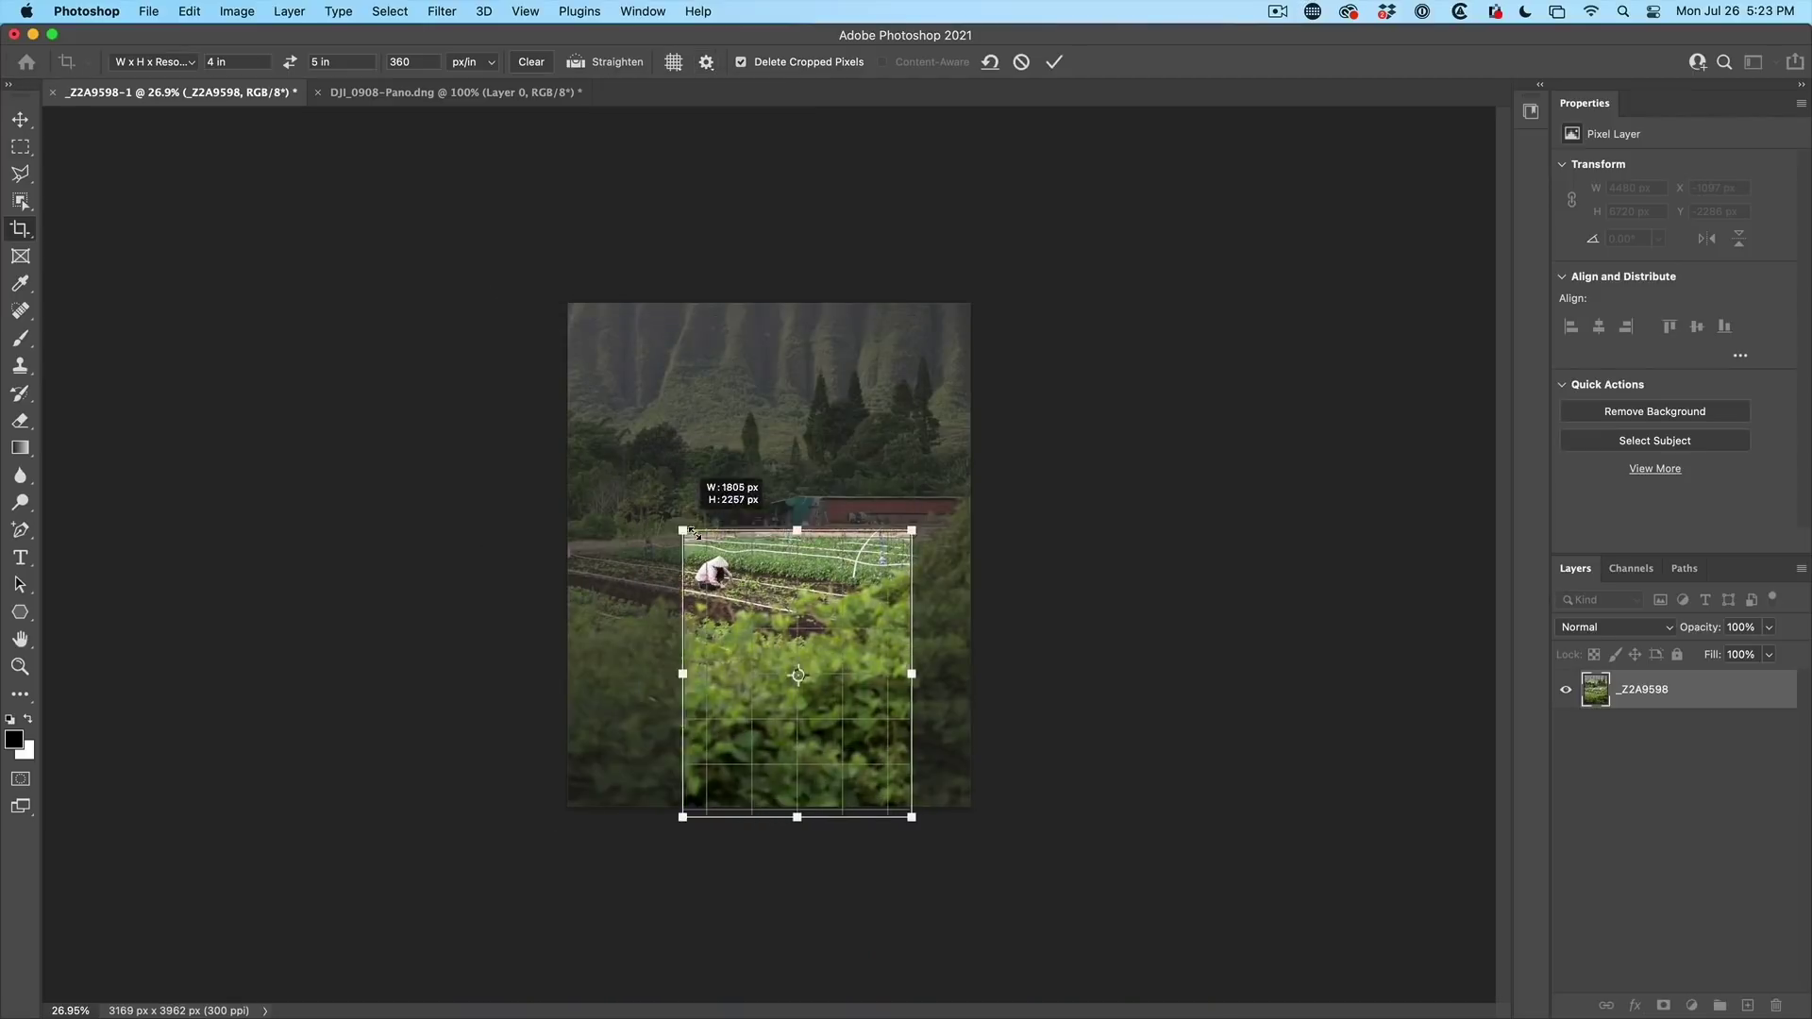
pyautogui.moveTo(792, 665); pyautogui.dragTo(648, 464)
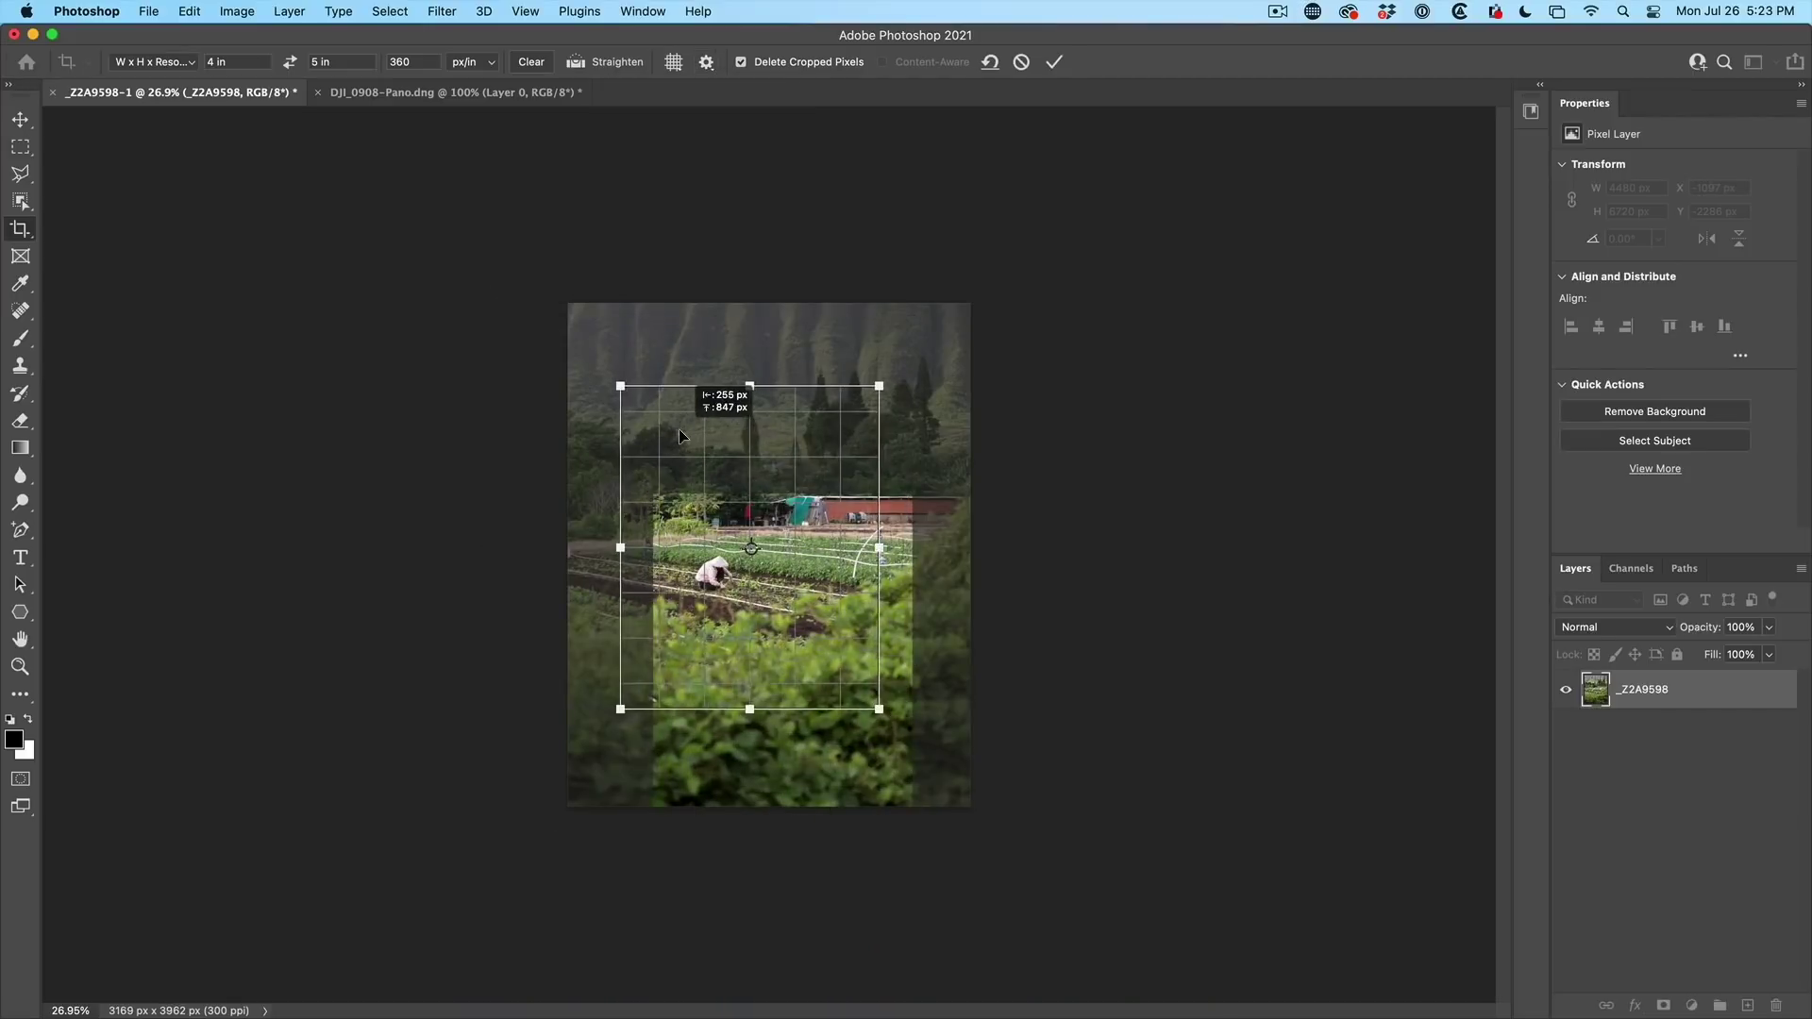
pyautogui.moveTo(708, 538); pyautogui.dragTo(776, 478)
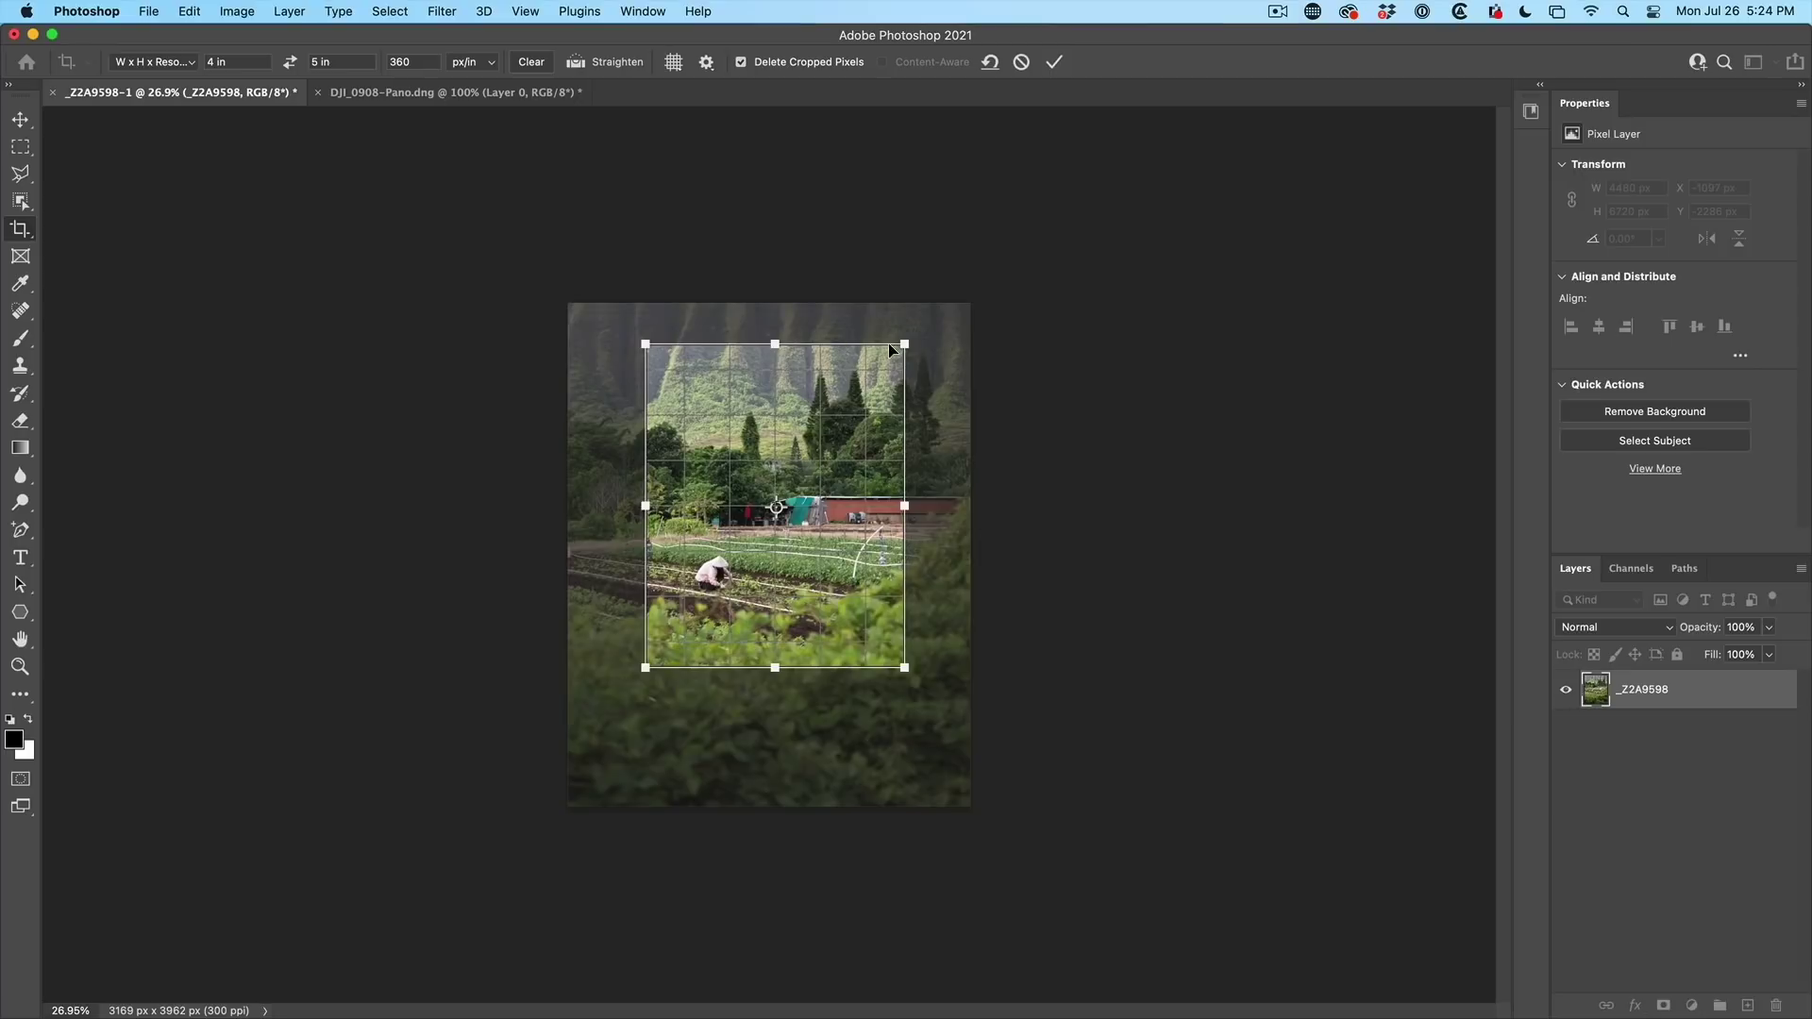
# Step: Reposition and enlarge the crop frame over the farm until it covers nearly the whole photo
pyautogui.moveTo(904, 345); pyautogui.dragTo(915, 333)
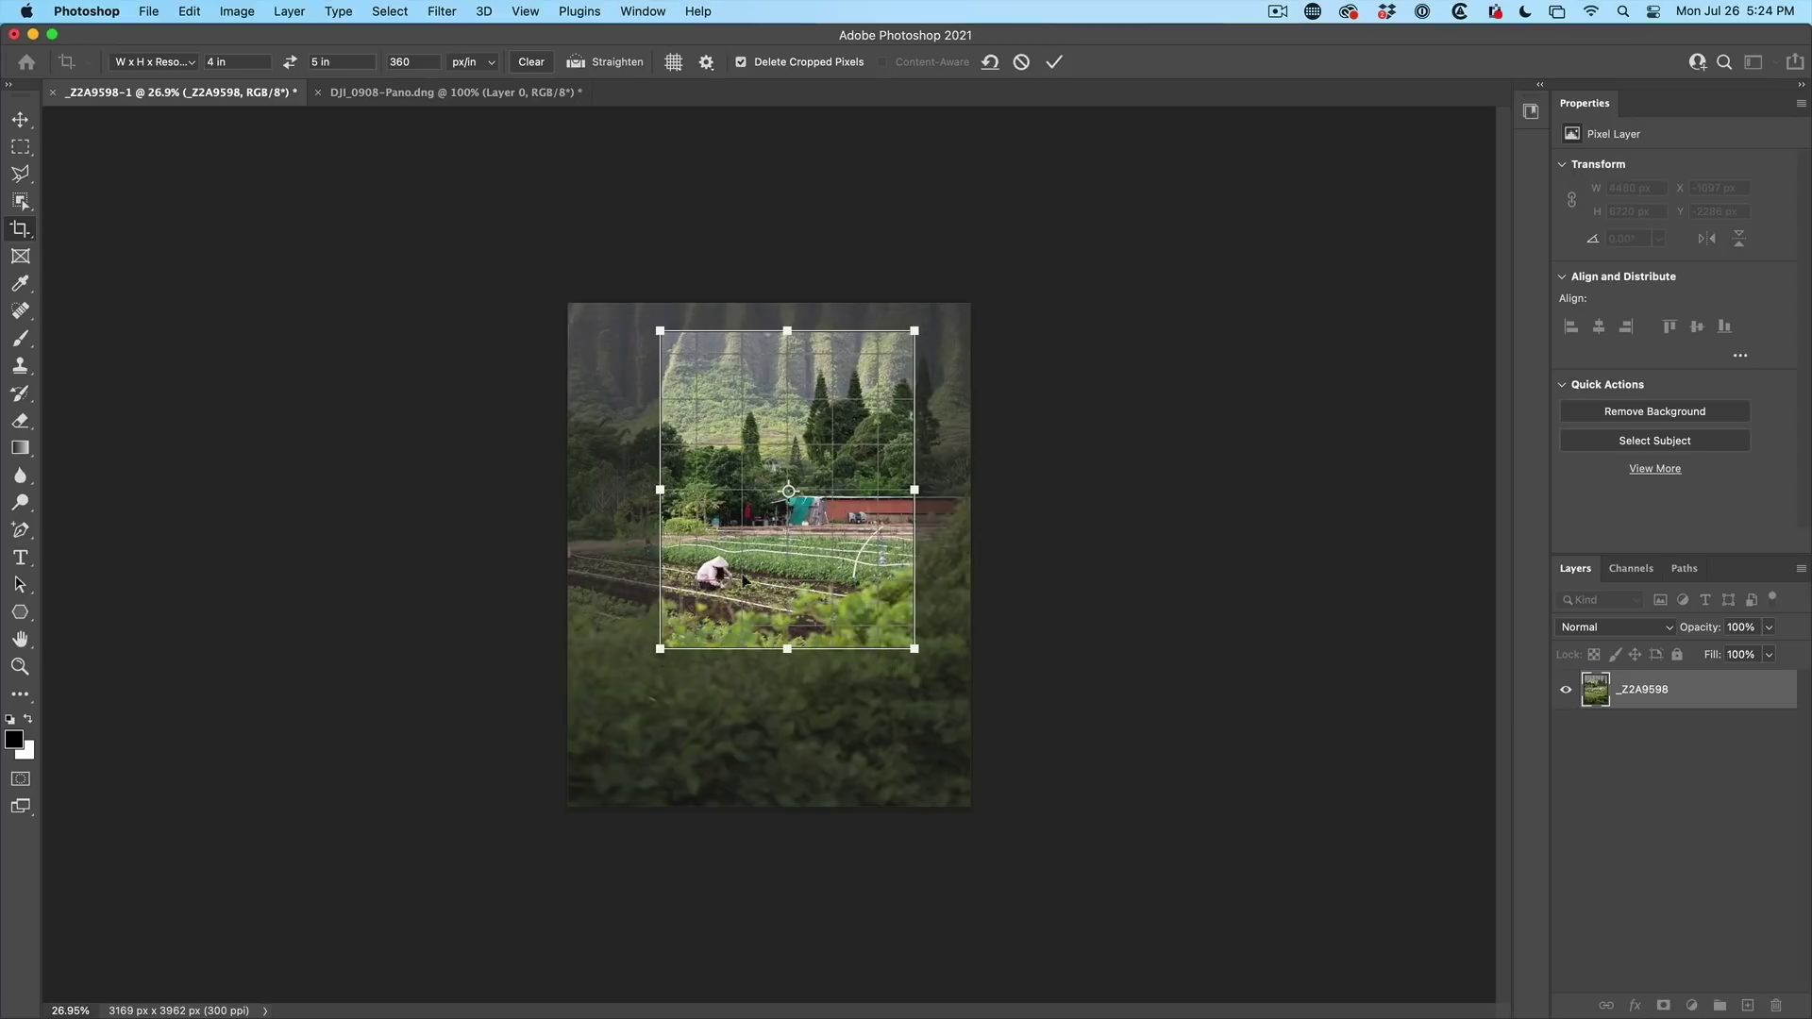
pyautogui.moveTo(658, 649); pyautogui.dragTo(725, 573)
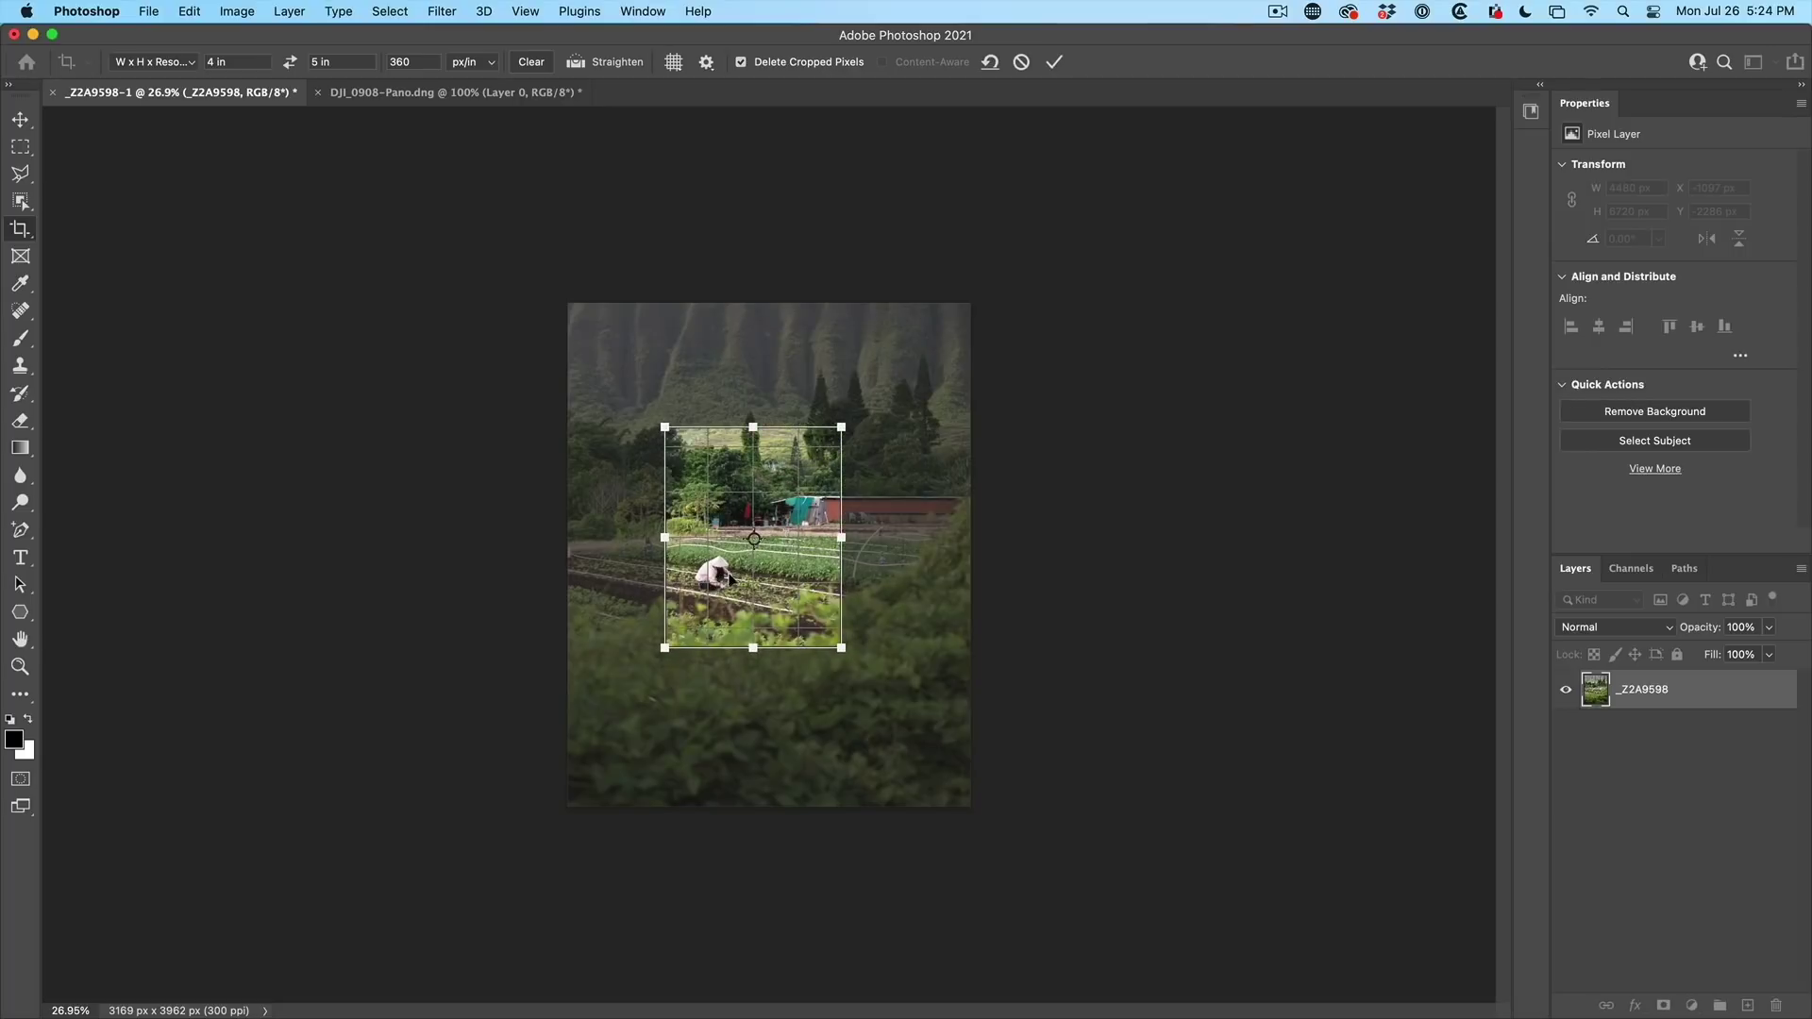
pyautogui.moveTo(841, 648); pyautogui.dragTo(961, 796)
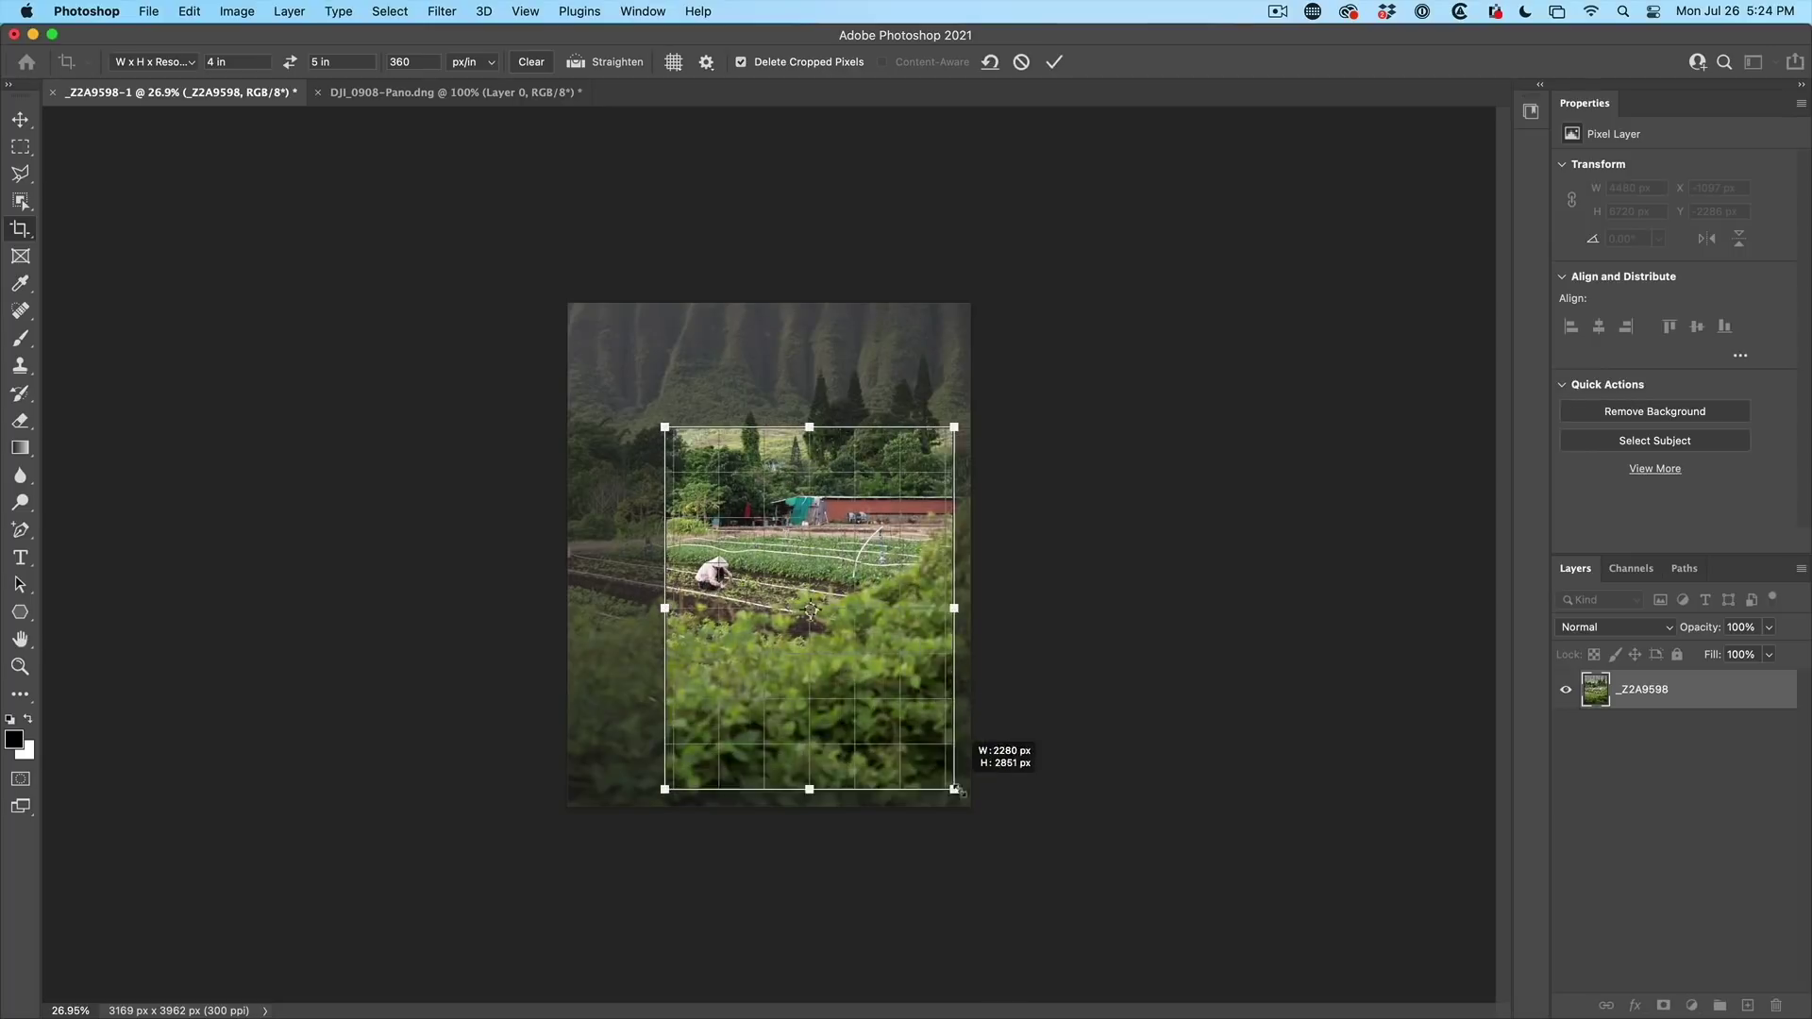
pyautogui.moveTo(665, 428); pyautogui.dragTo(577, 319)
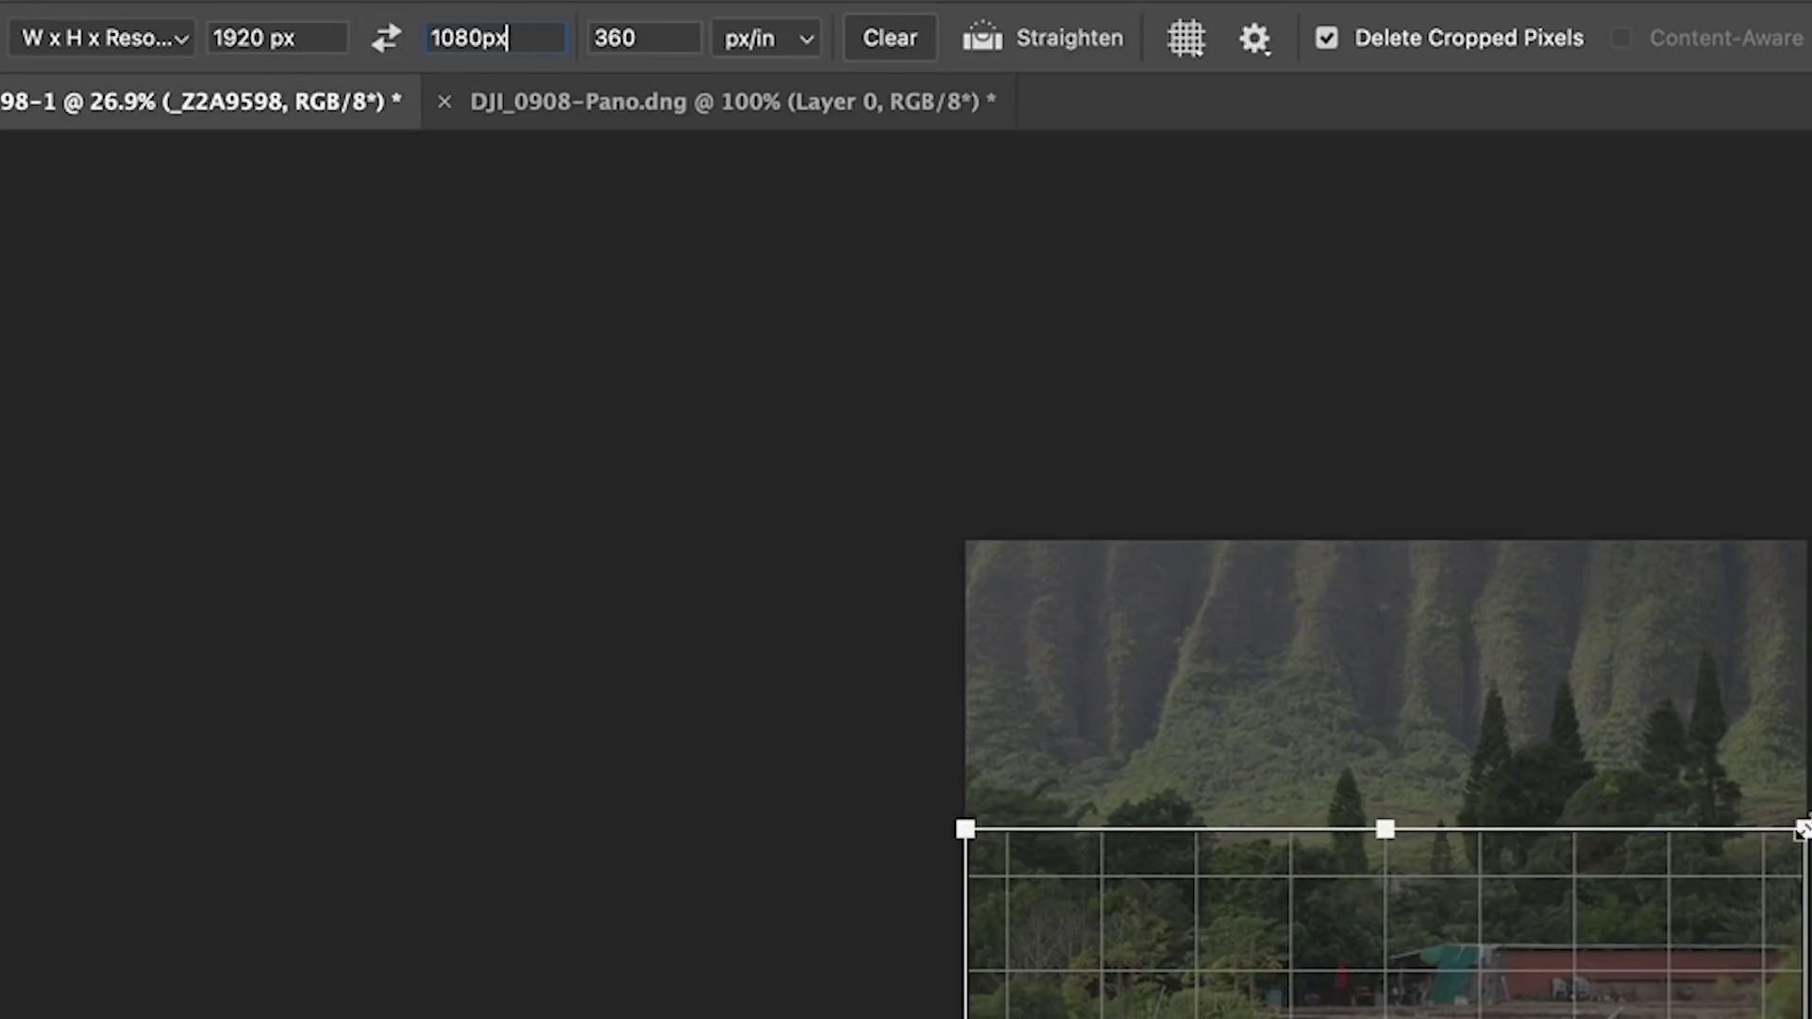
# Step: Resize the widescreen crop frame, apply it, then undo the crop
pyautogui.moveTo(1803, 832); pyautogui.dragTo(1557, 941)
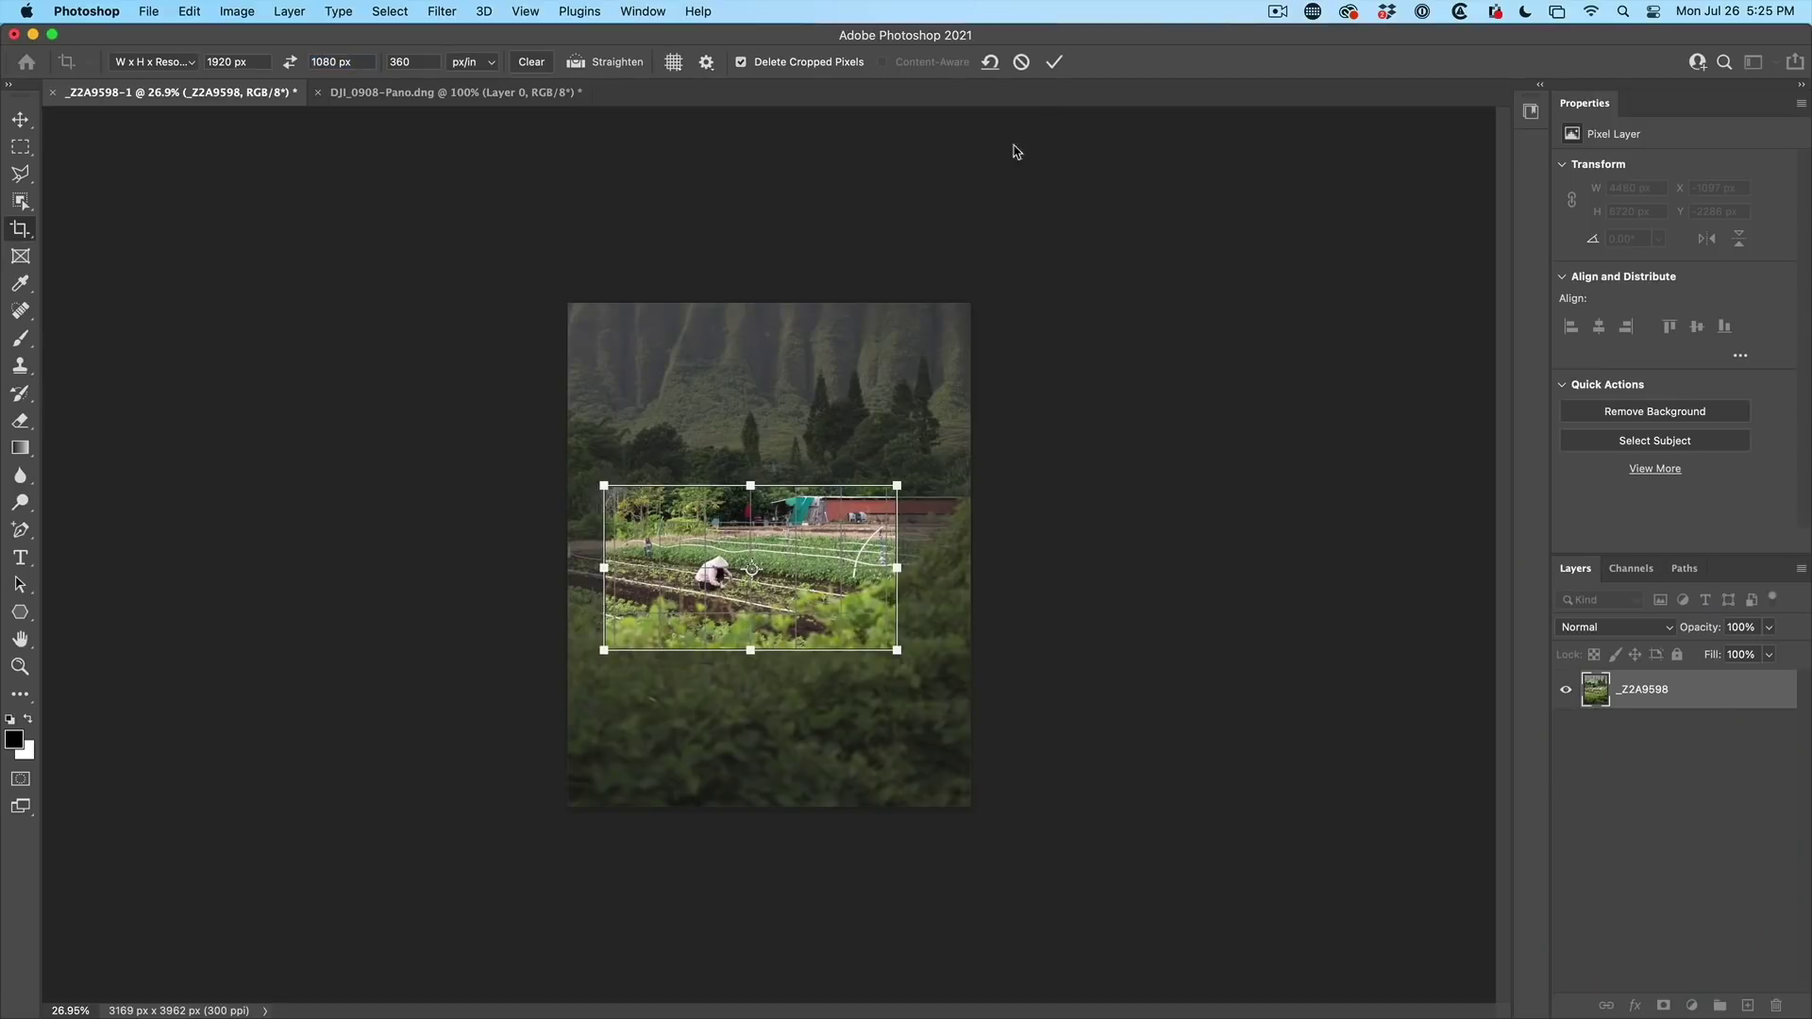
pyautogui.click(1054, 61)
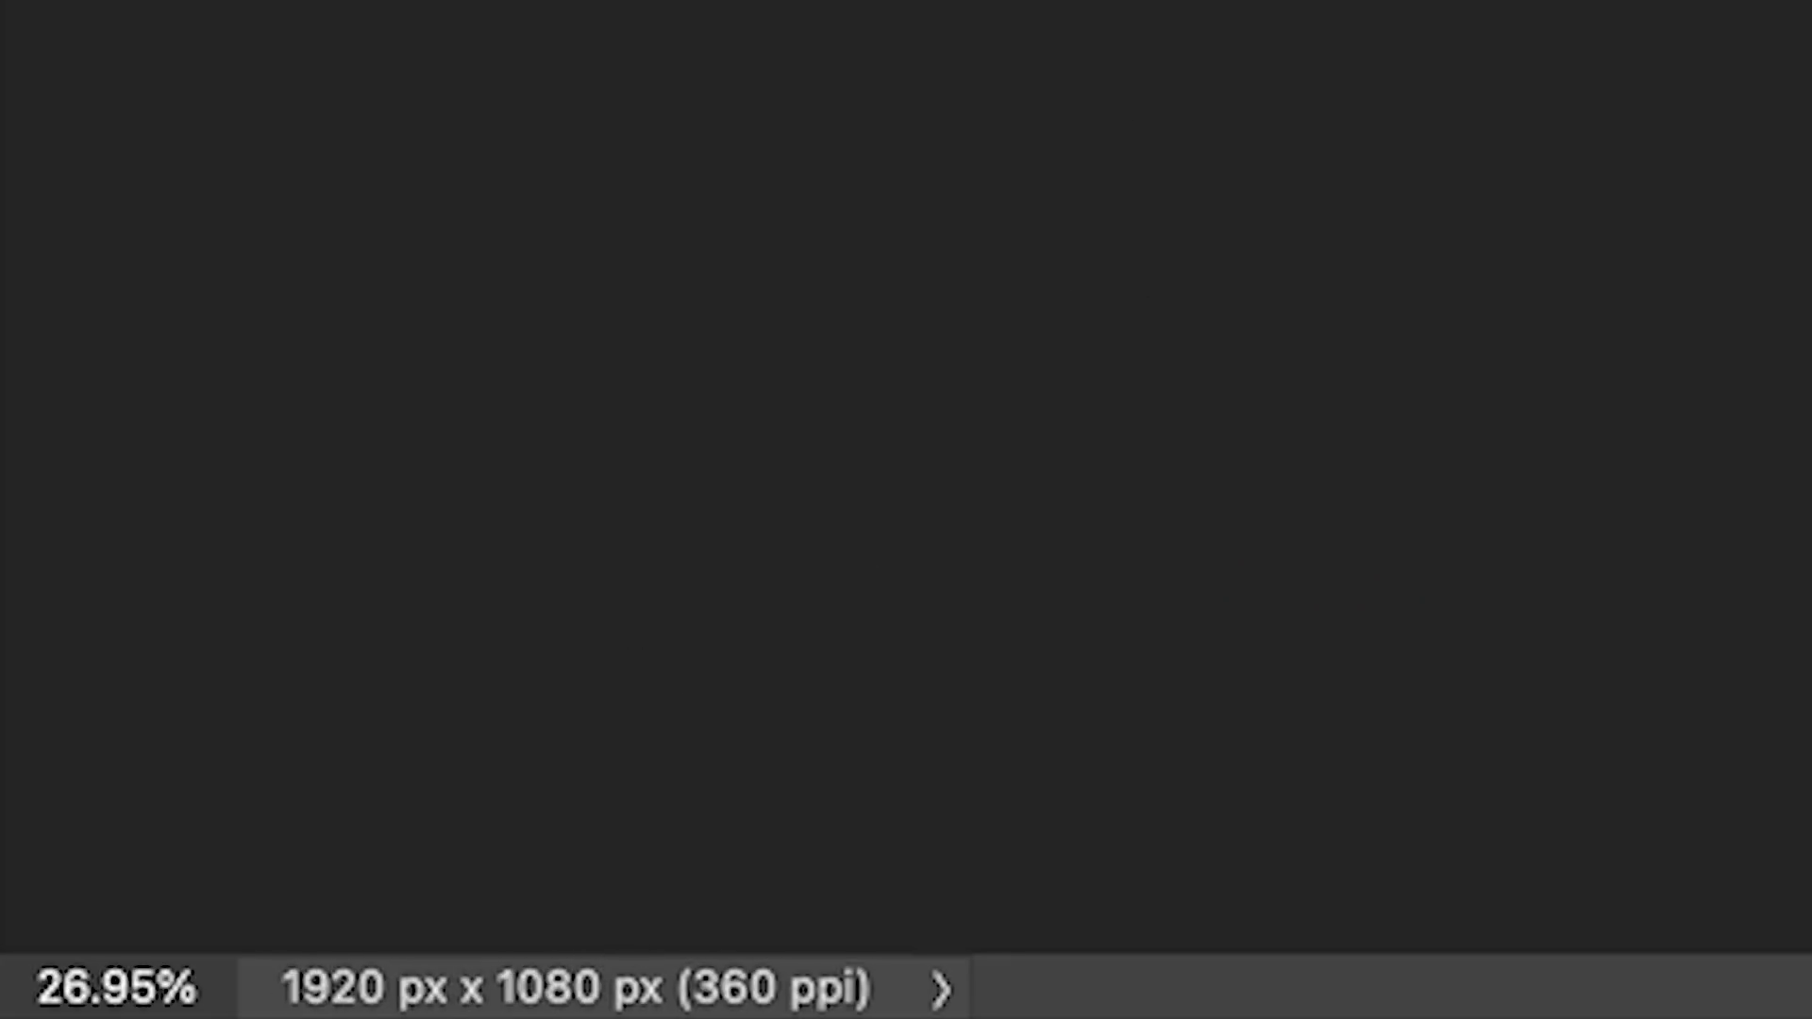
pyautogui.press('super+z')
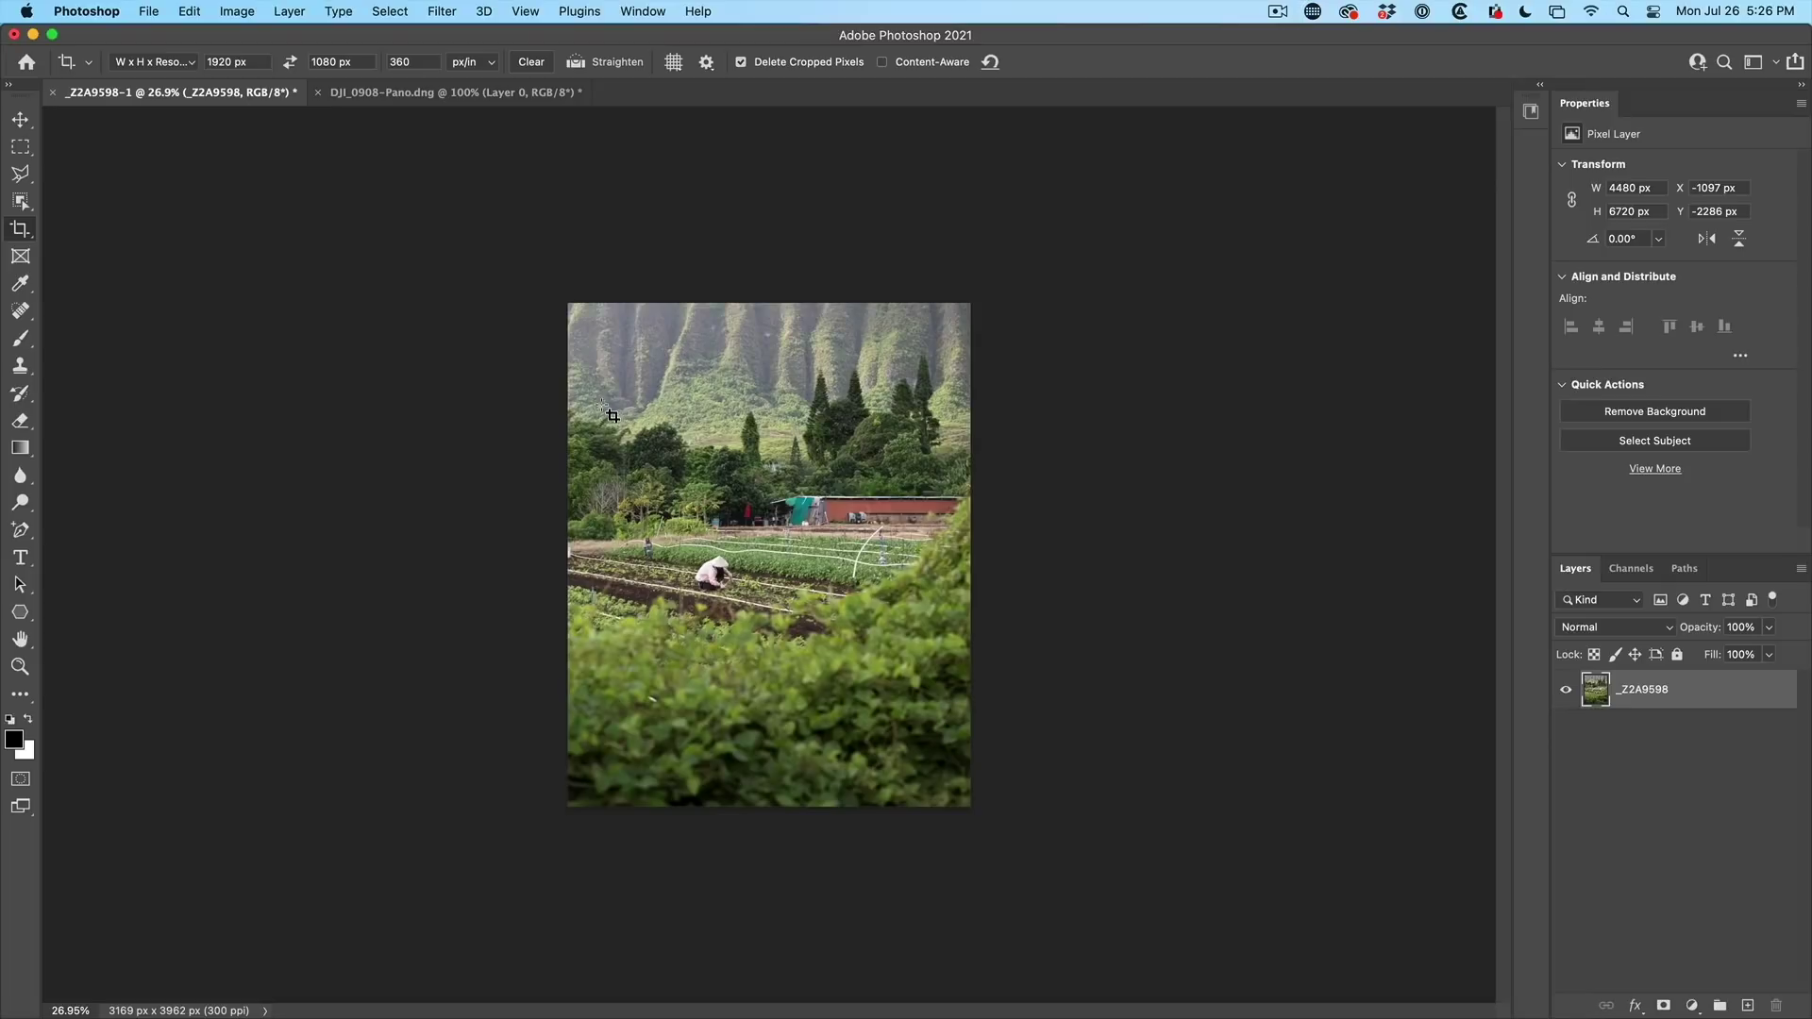
# Step: Draw a new 1920 × 1080 crop frame over the fields and apply it
pyautogui.moveTo(665, 464); pyautogui.dragTo(955, 597)
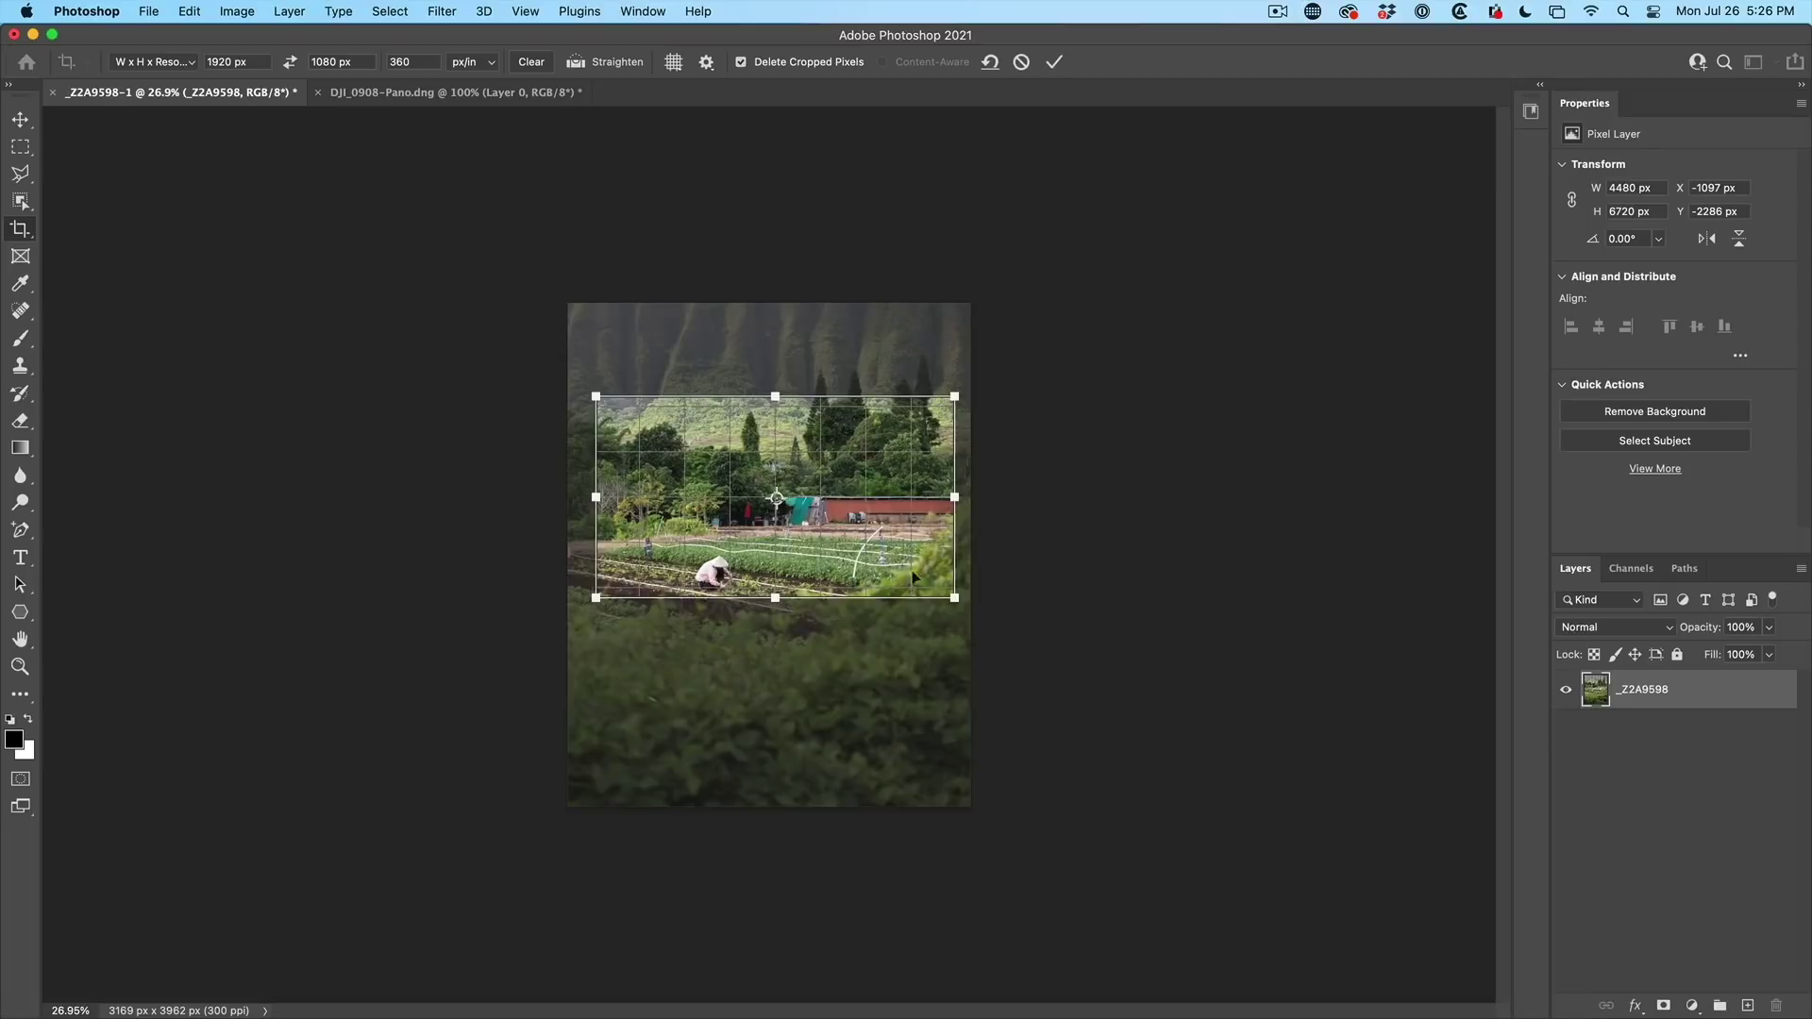
pyautogui.moveTo(595, 400); pyautogui.dragTo(575, 385)
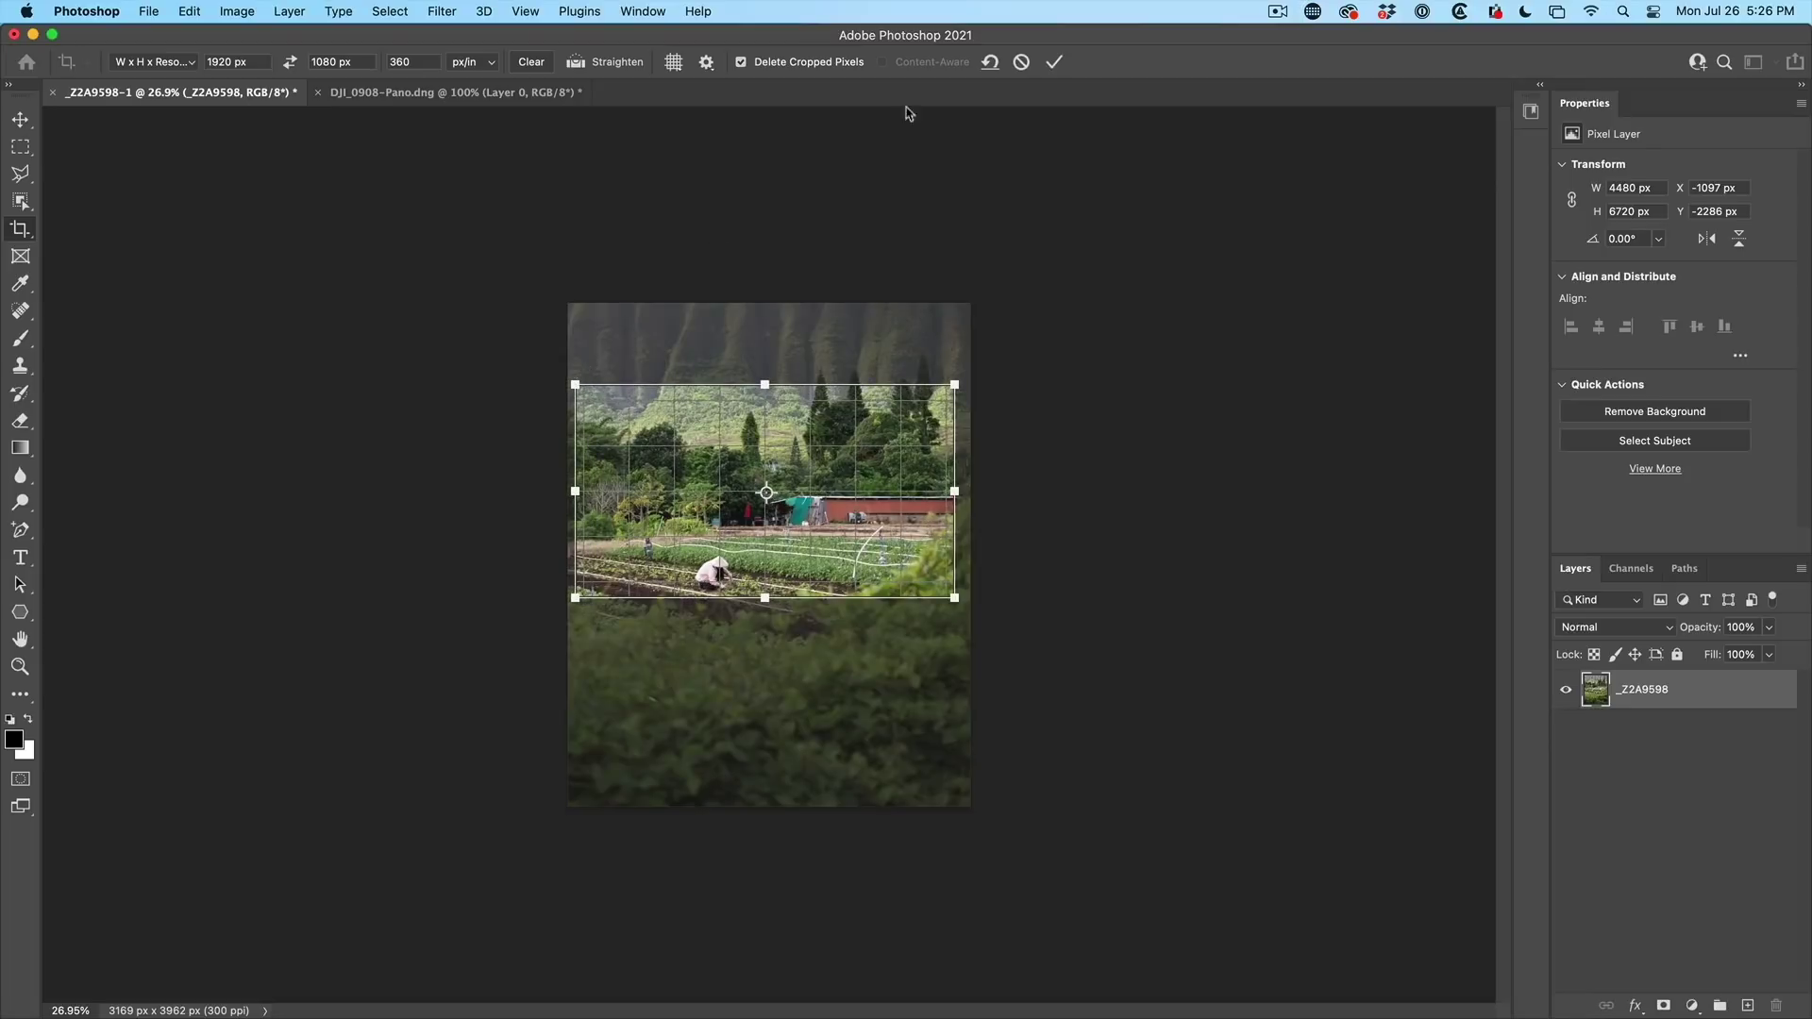
pyautogui.click(1051, 60)
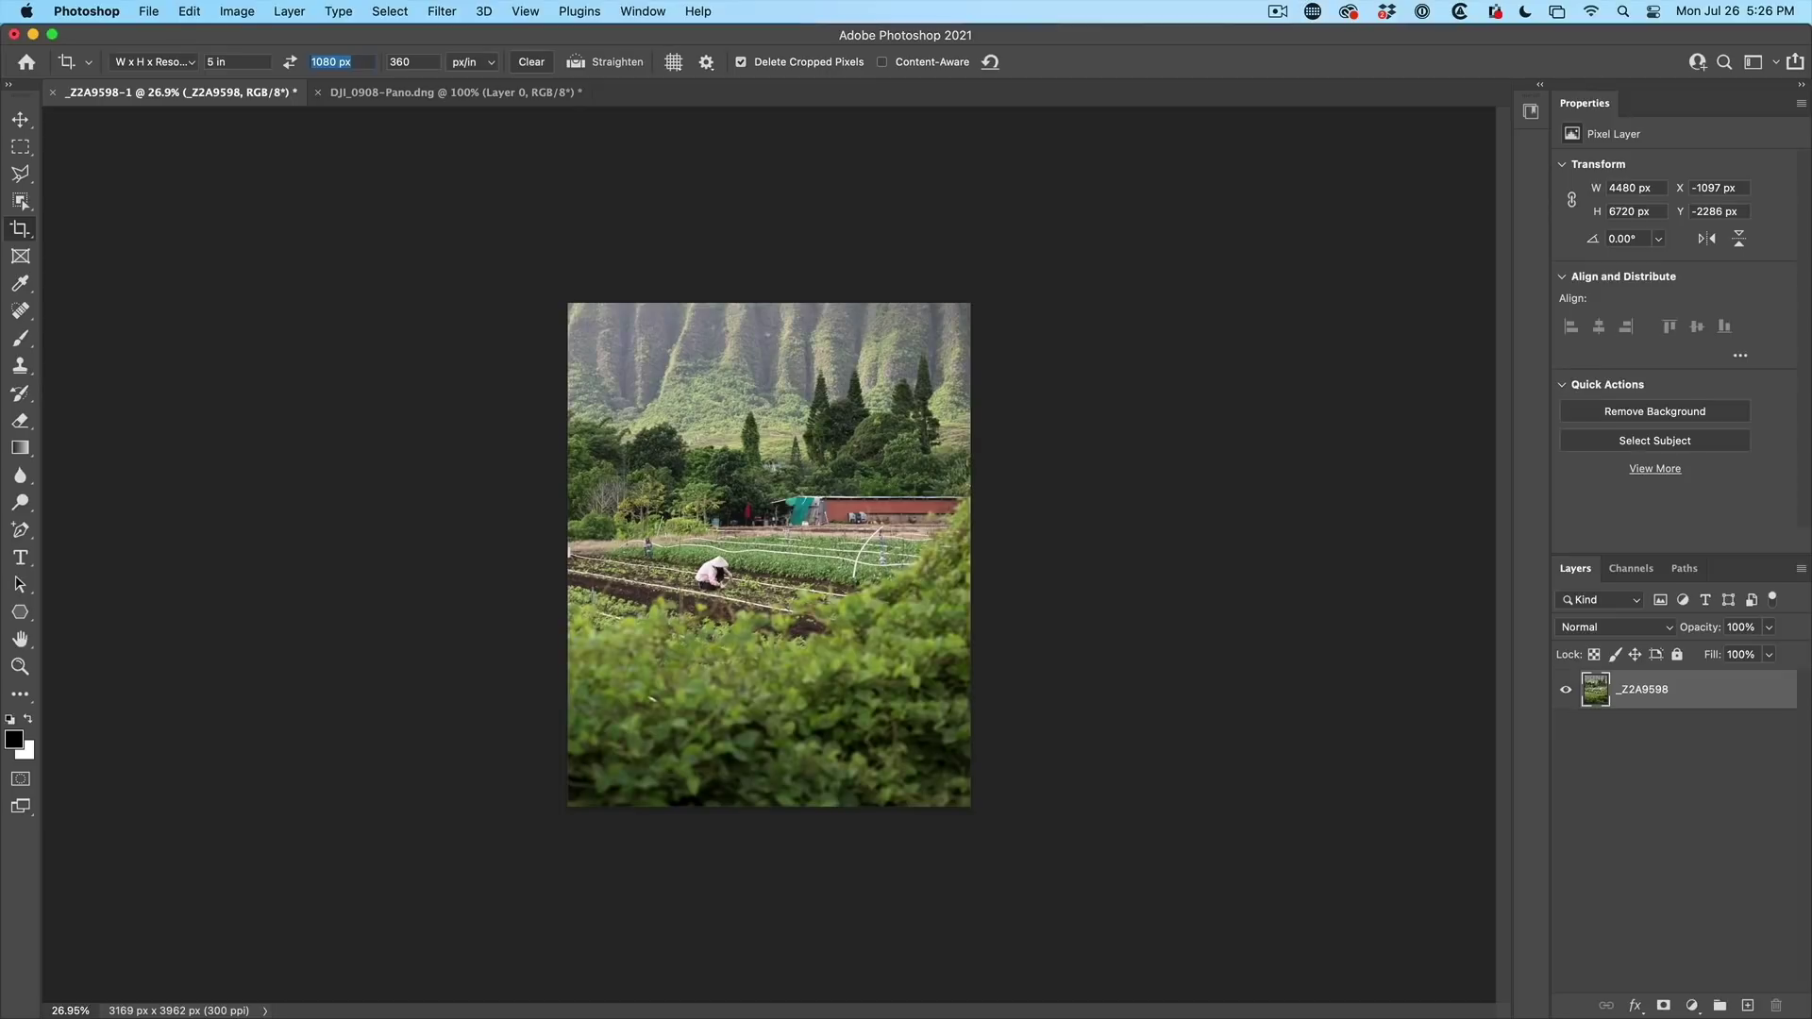
pyautogui.write('6')
# Step: Apply a 5 × 5 in crop at 360 px/in over the middle of the photo
pyautogui.moveTo(621, 384); pyautogui.dragTo(936, 696)
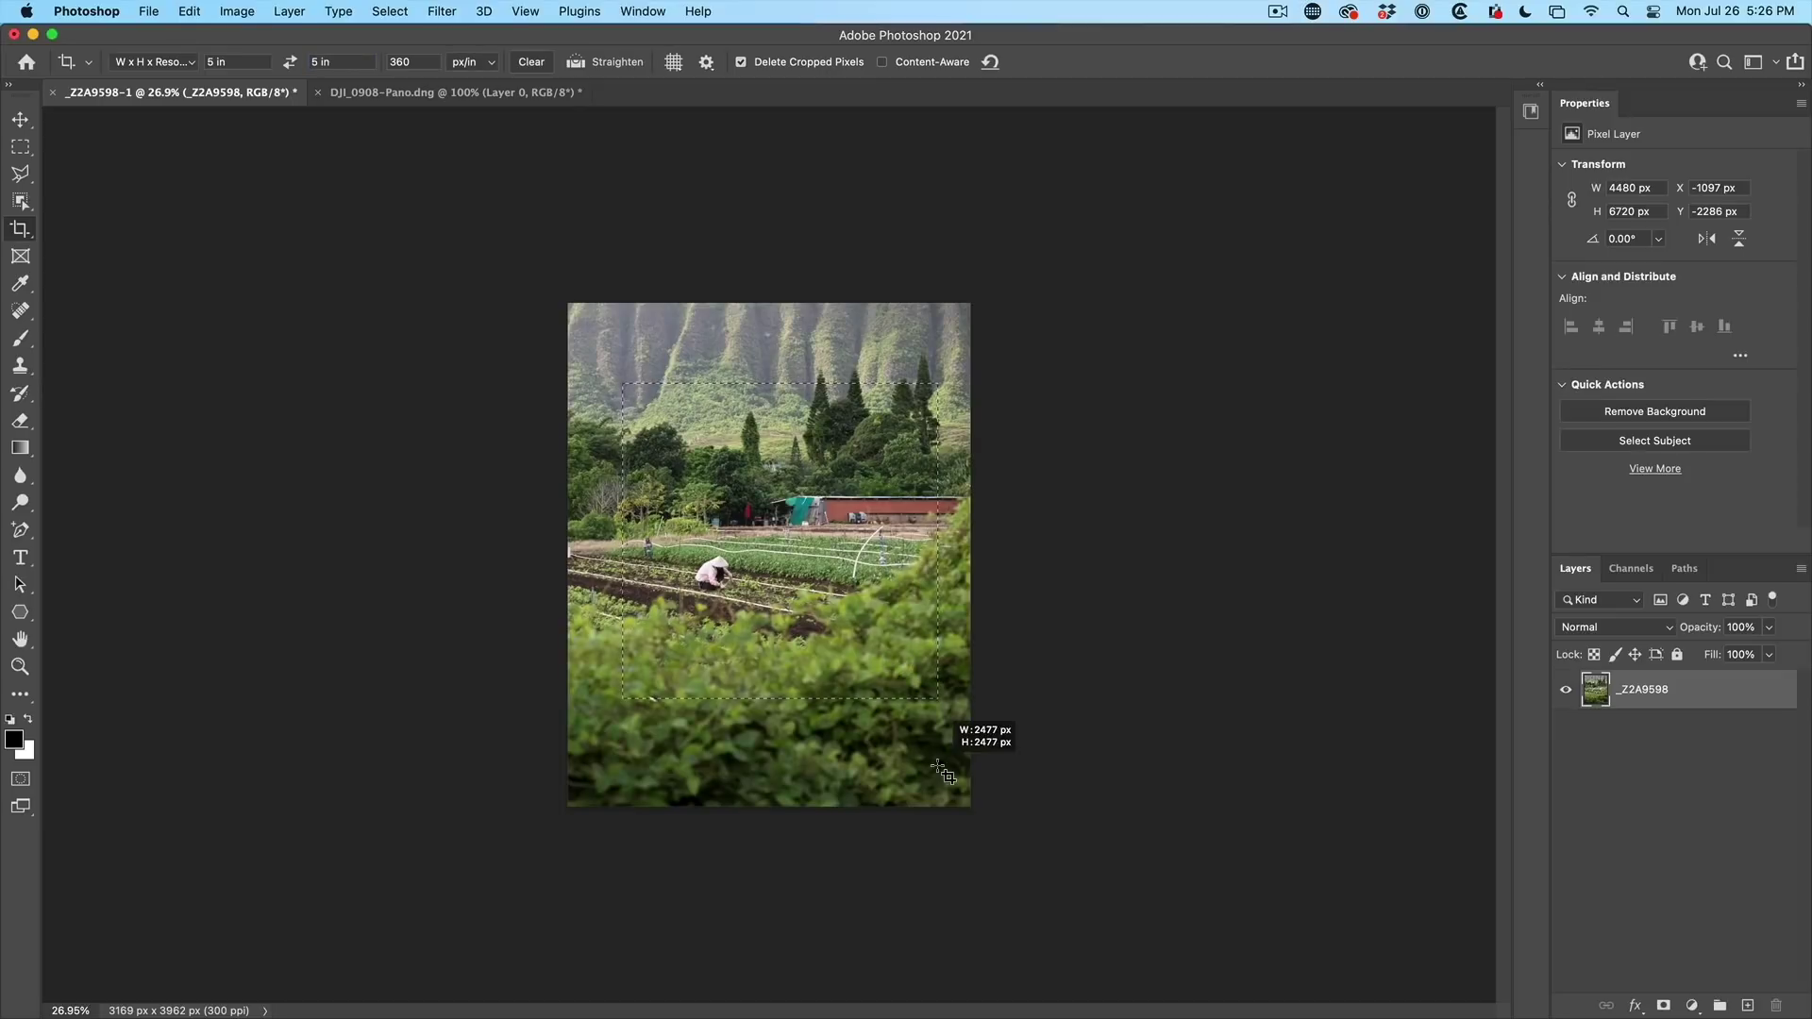
pyautogui.moveTo(846, 518); pyautogui.dragTo(818, 535)
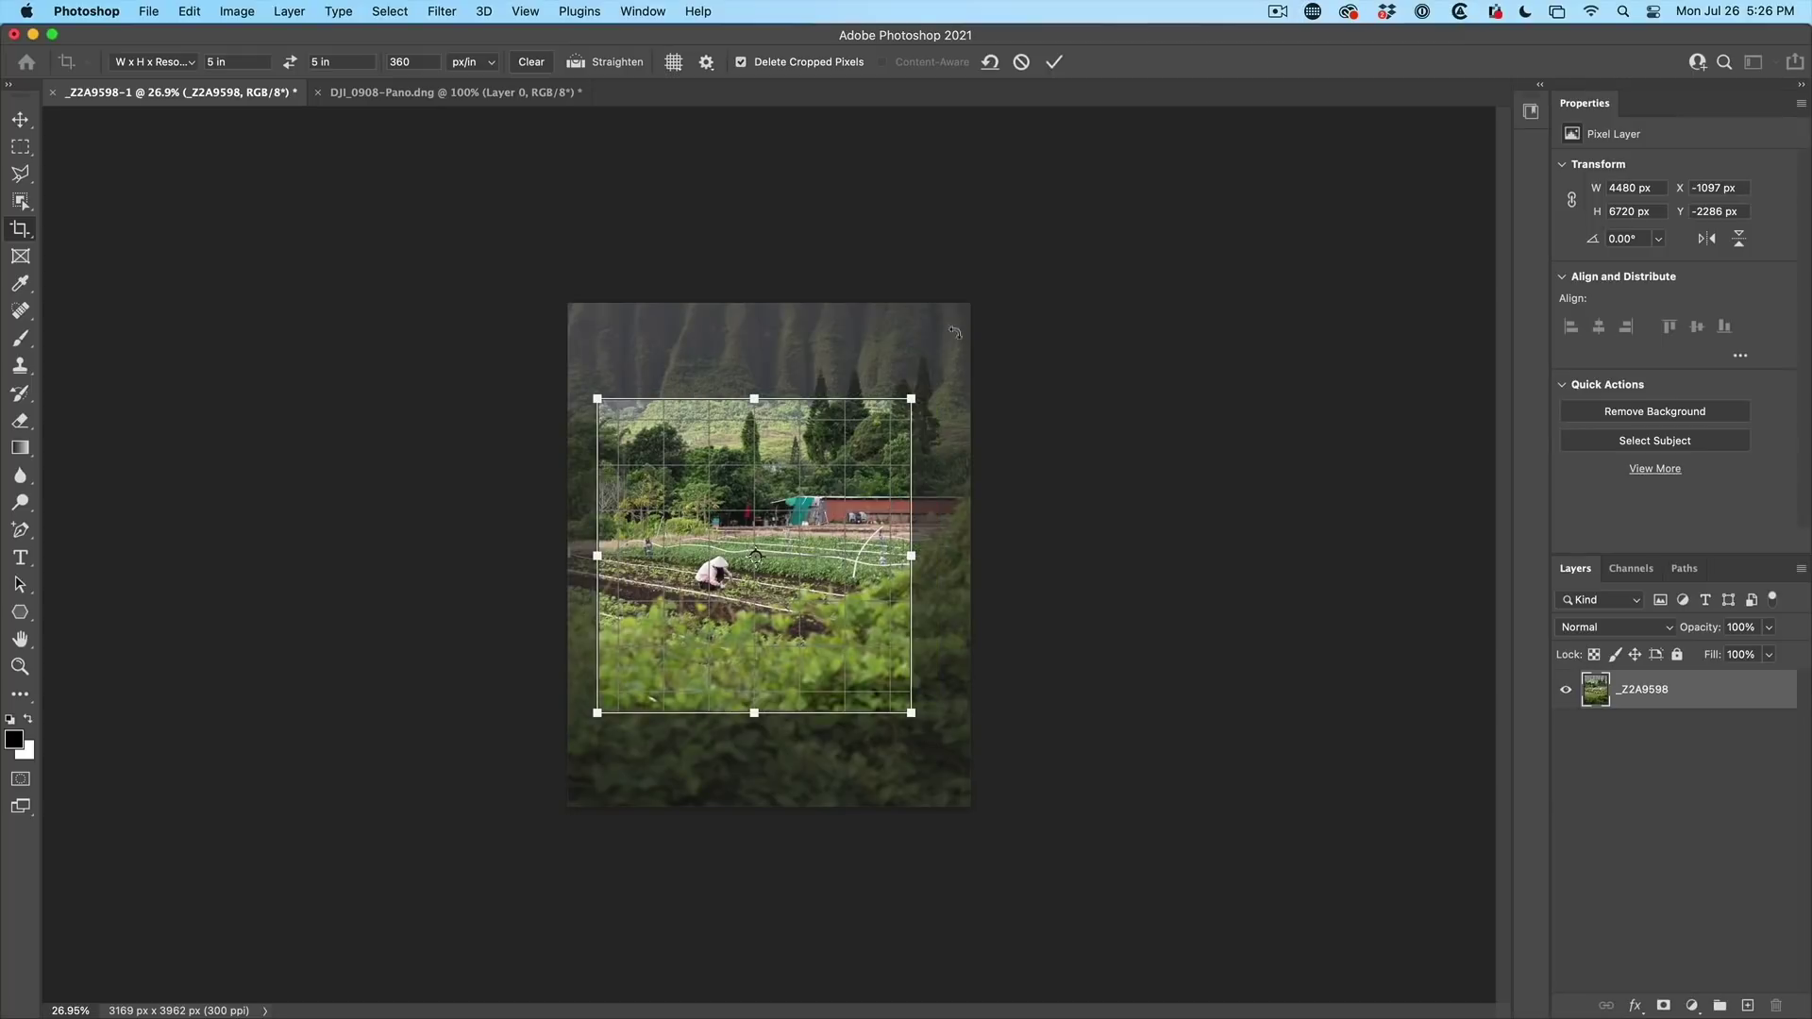
pyautogui.click(1053, 61)
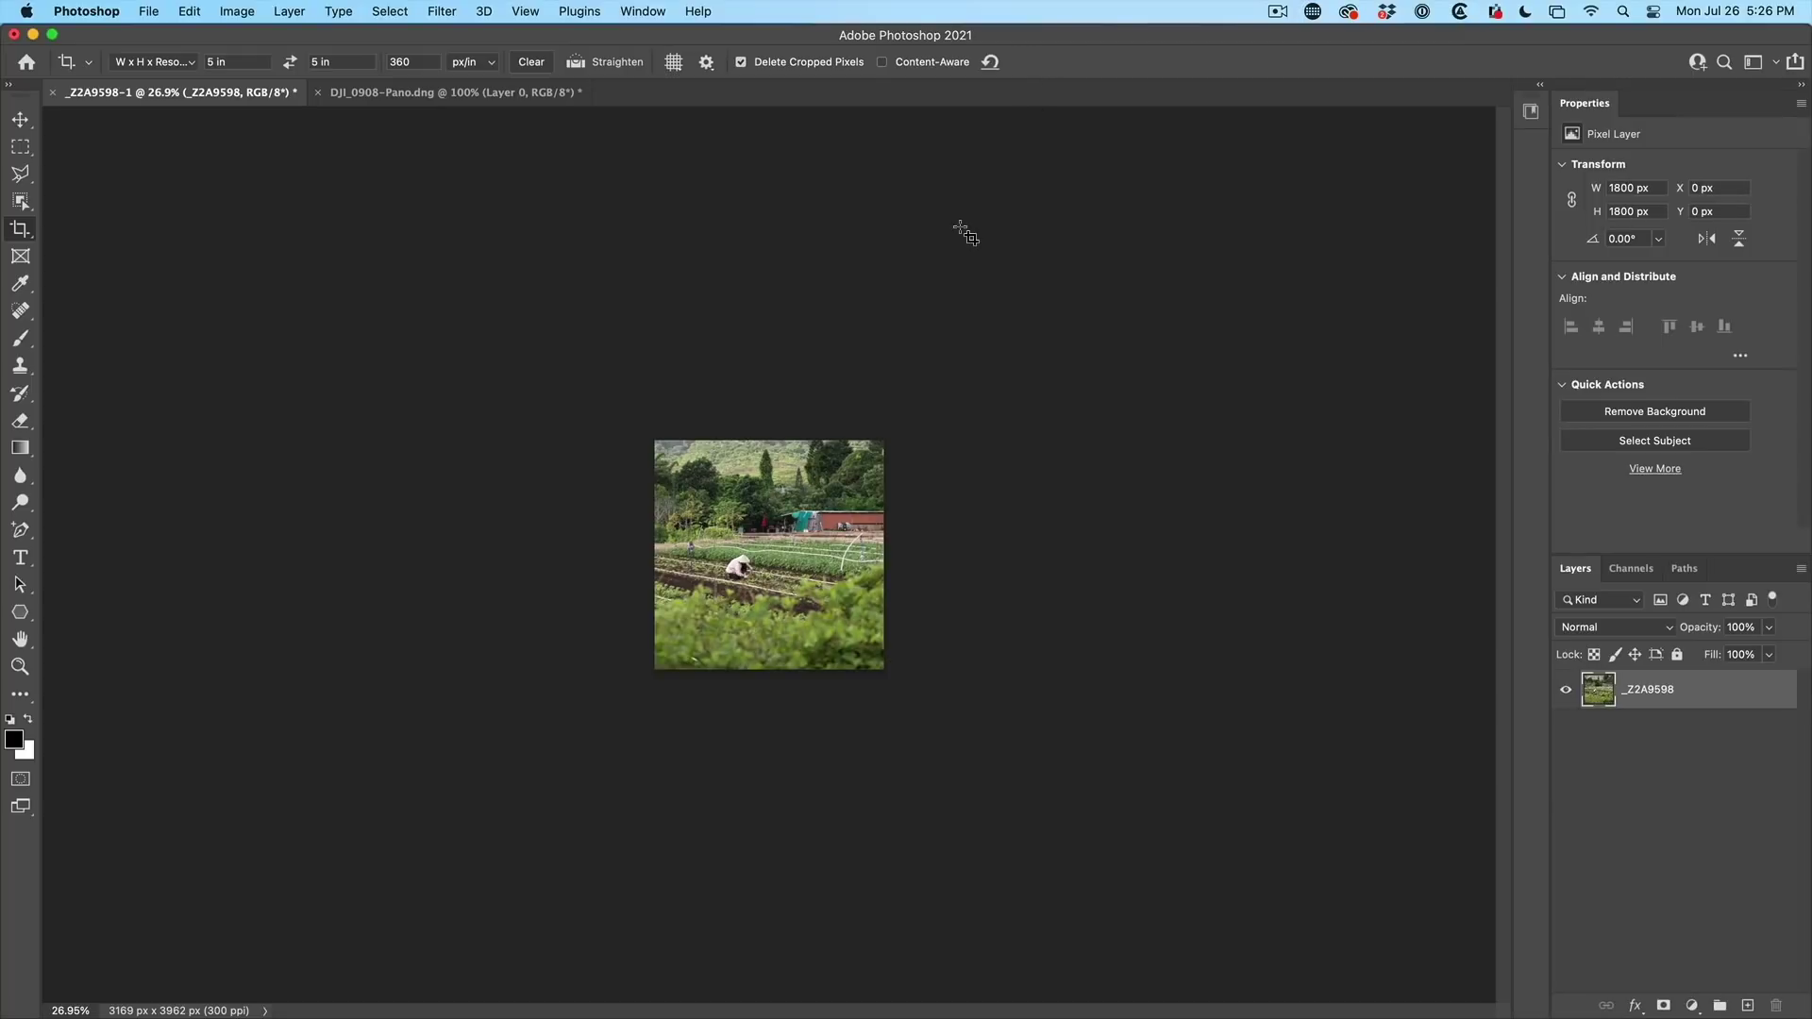
pyautogui.click(238, 12)
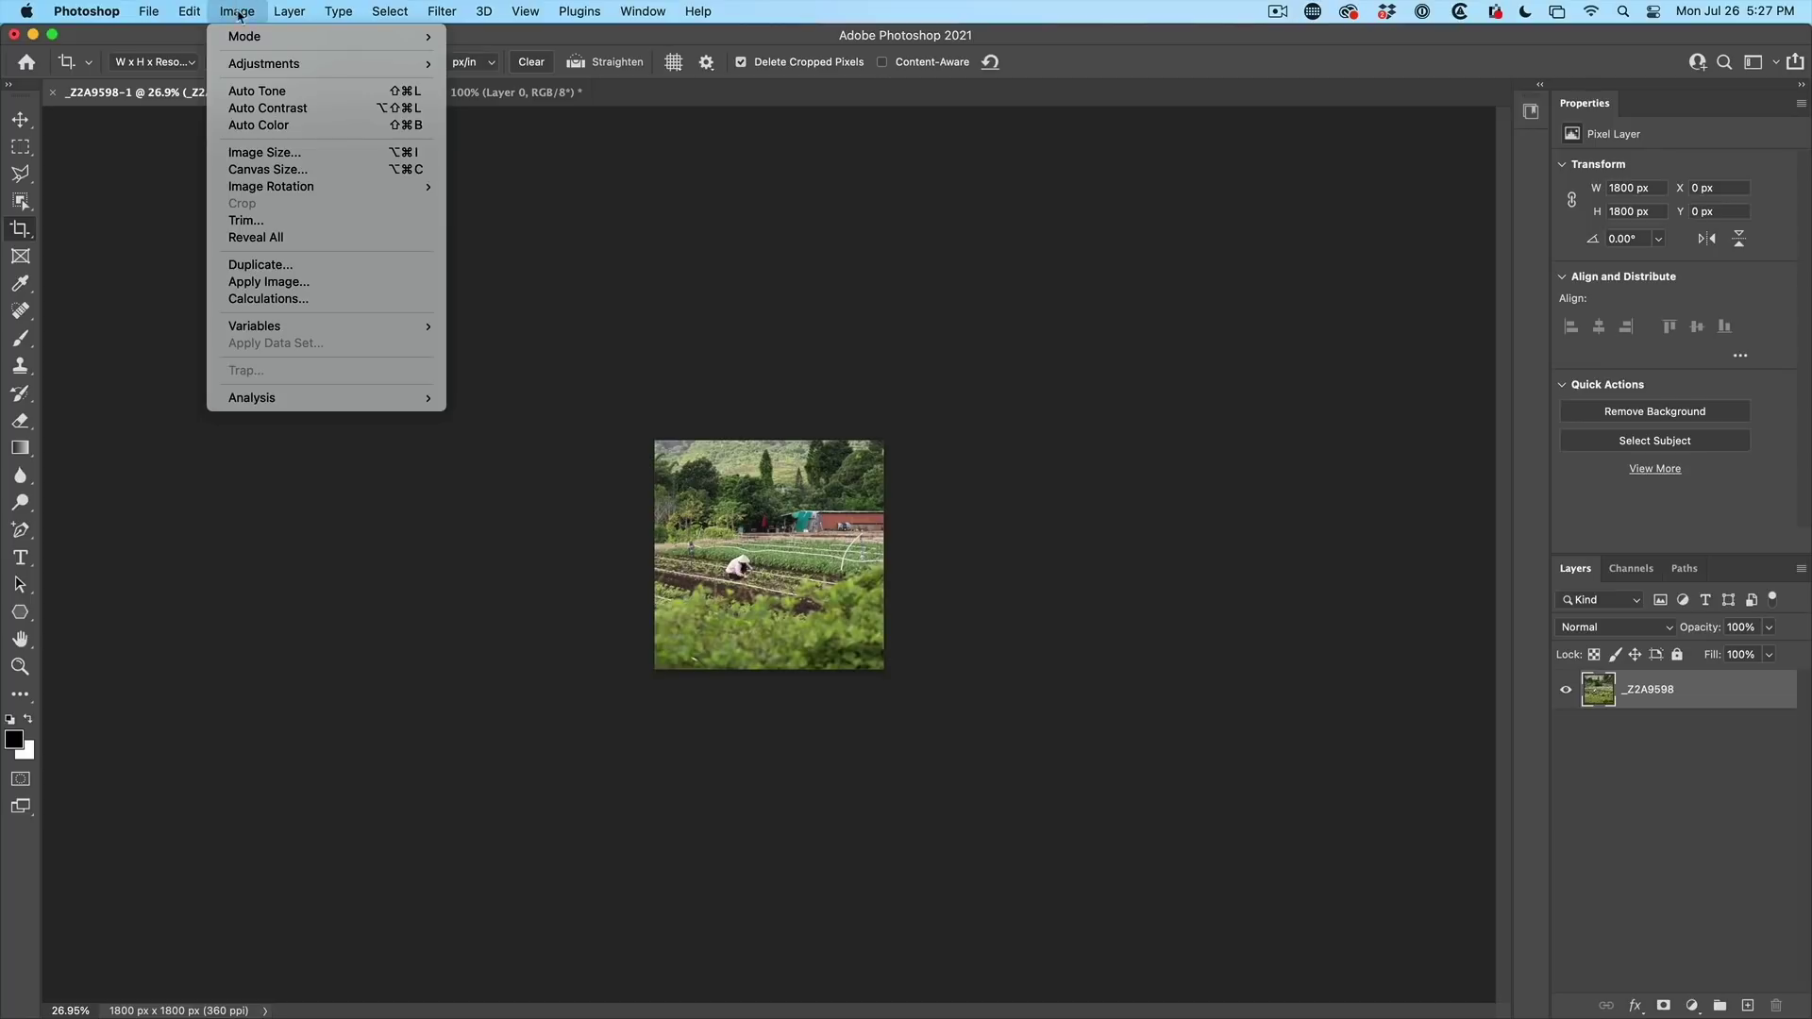
pyautogui.click(263, 156)
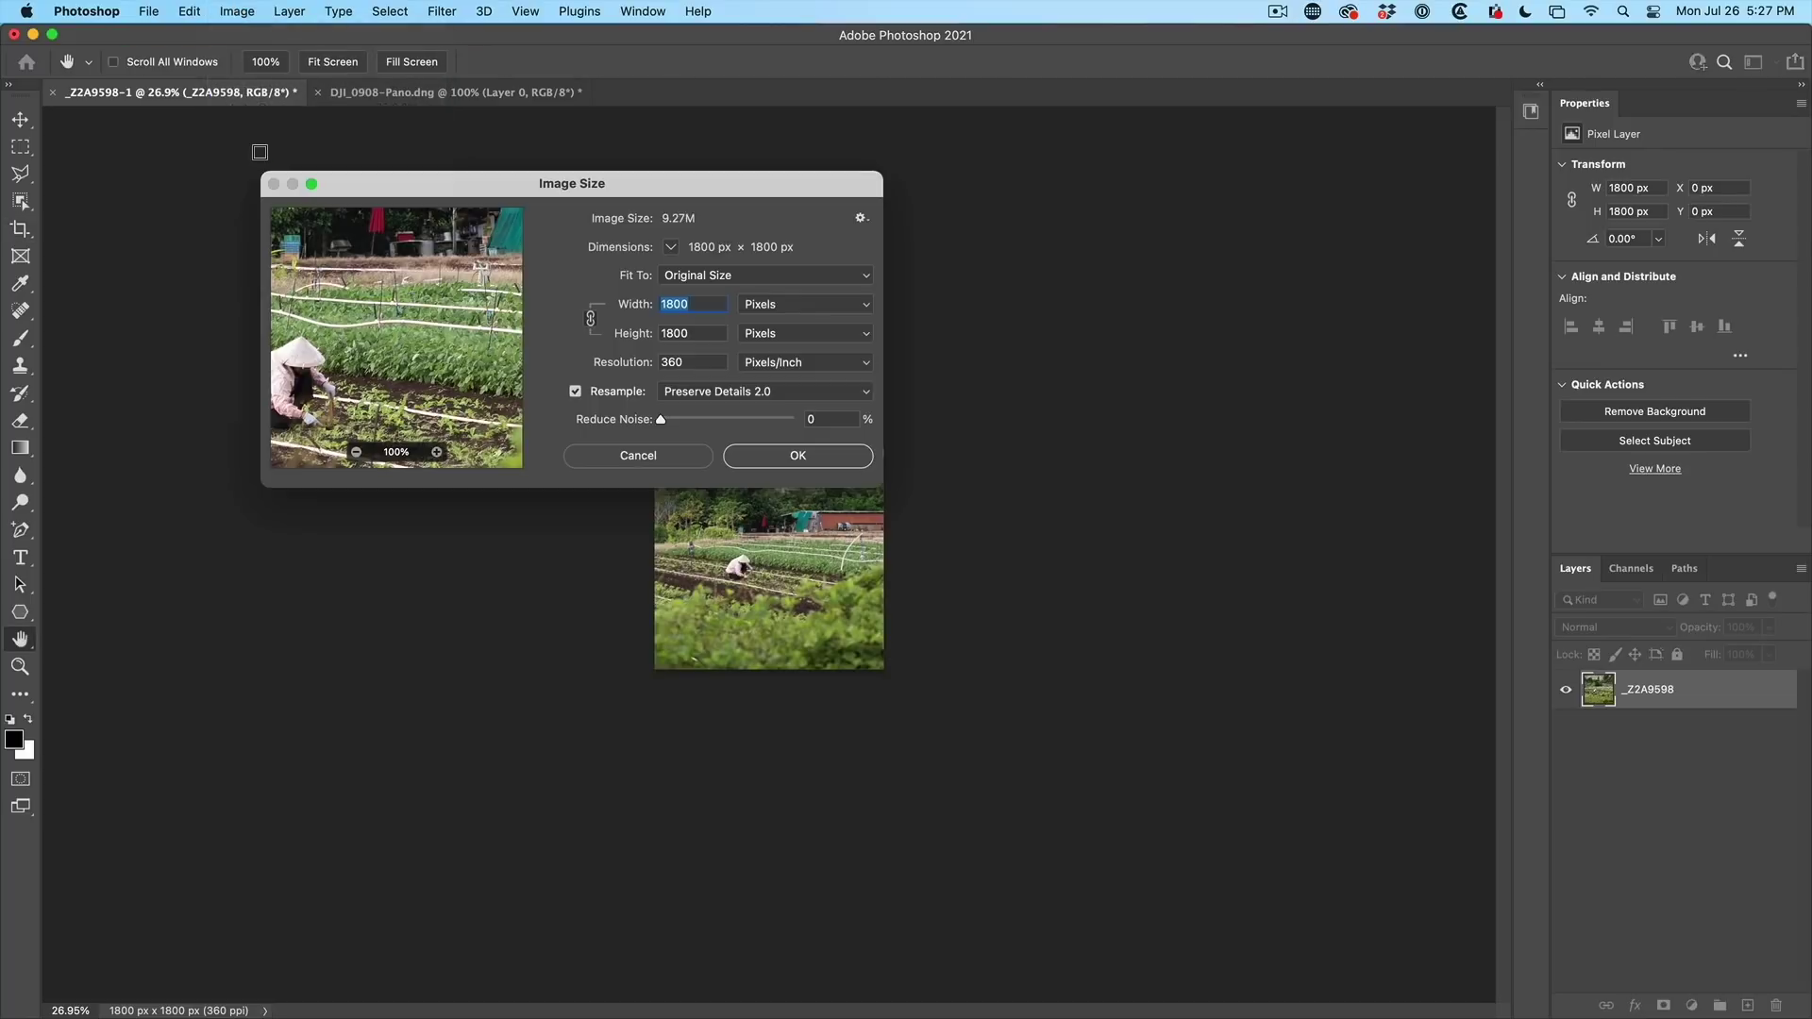
pyautogui.click(804, 304)
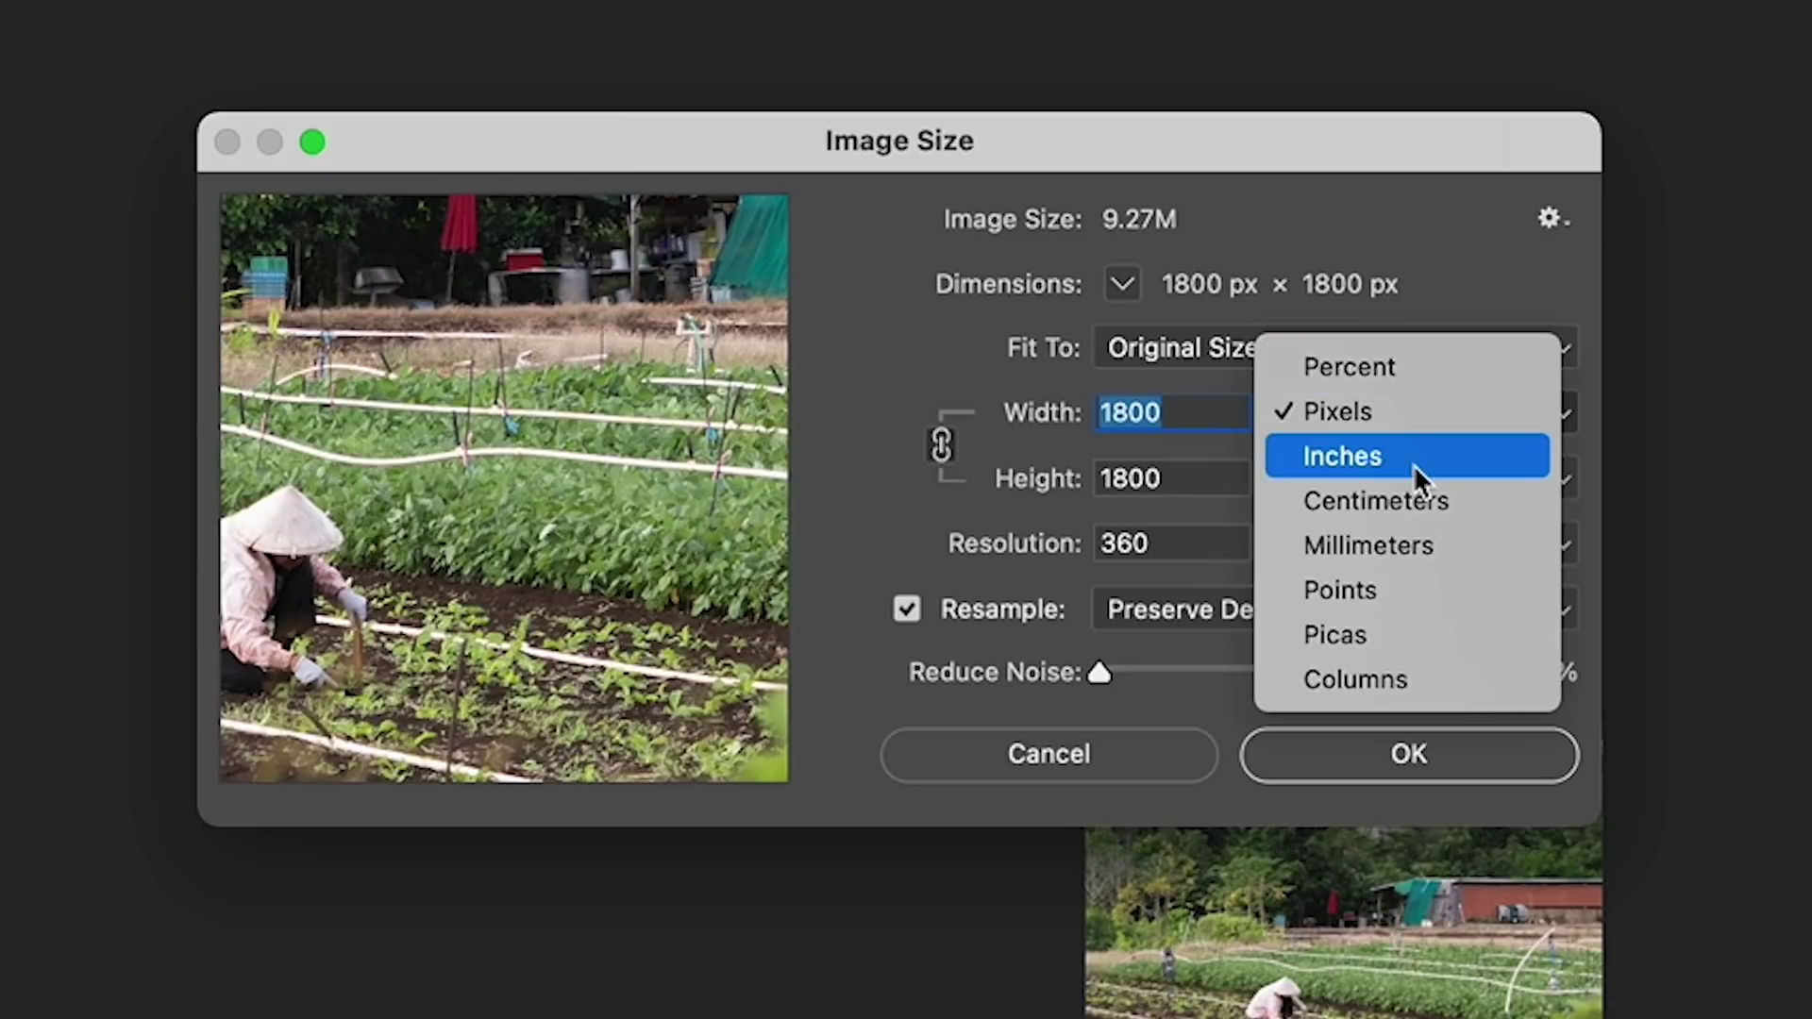
pyautogui.click(1413, 456)
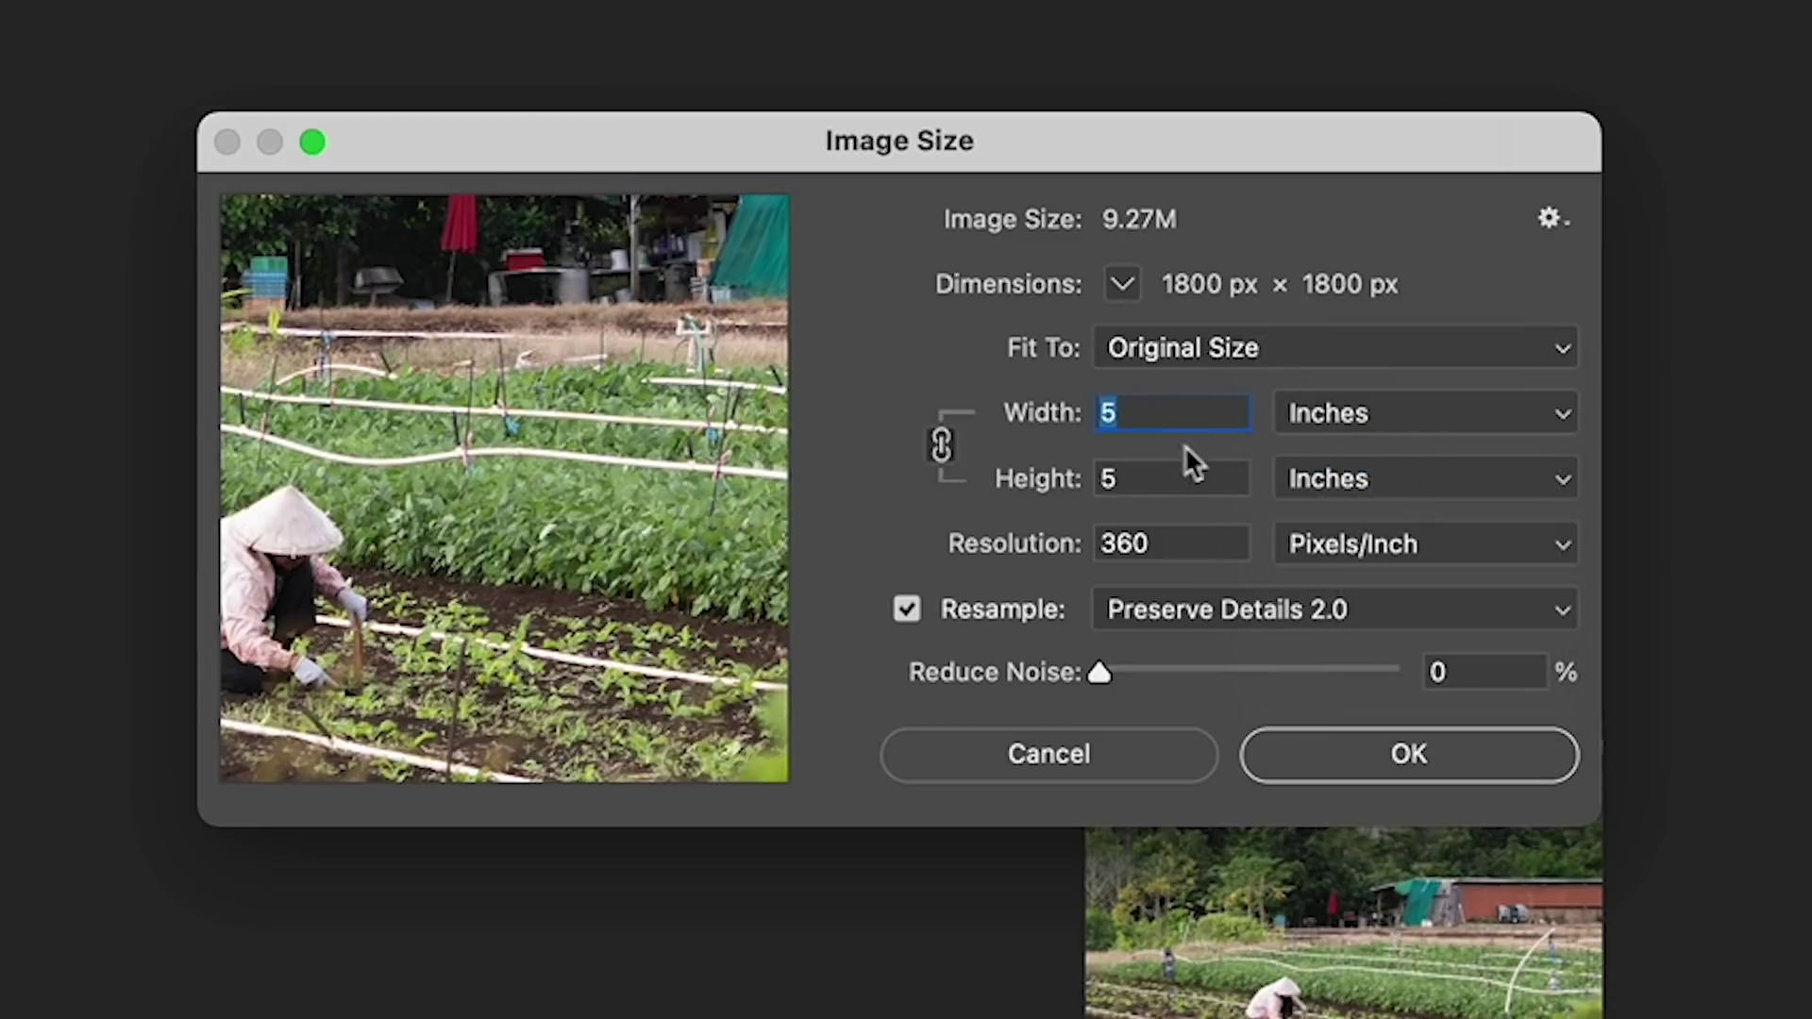
pyautogui.click(1095, 768)
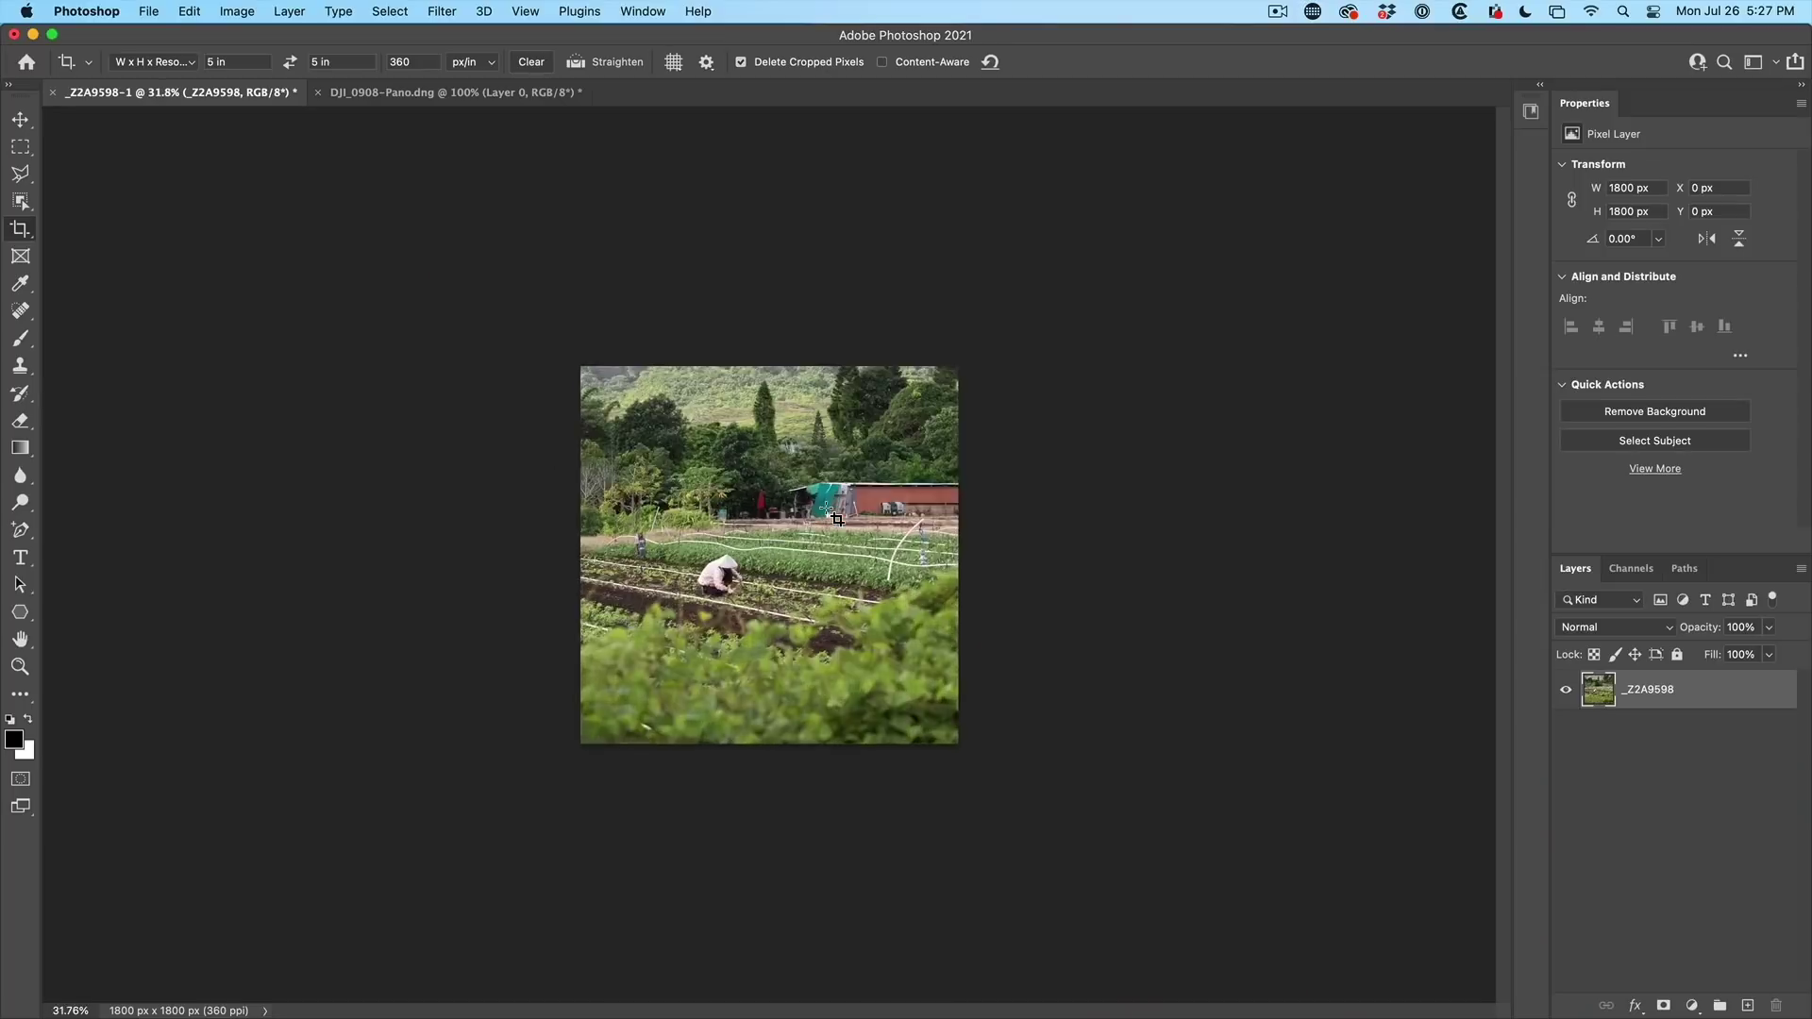
pyautogui.scroll(5, 837, 521)
pyautogui.scroll(-3, 837, 521)
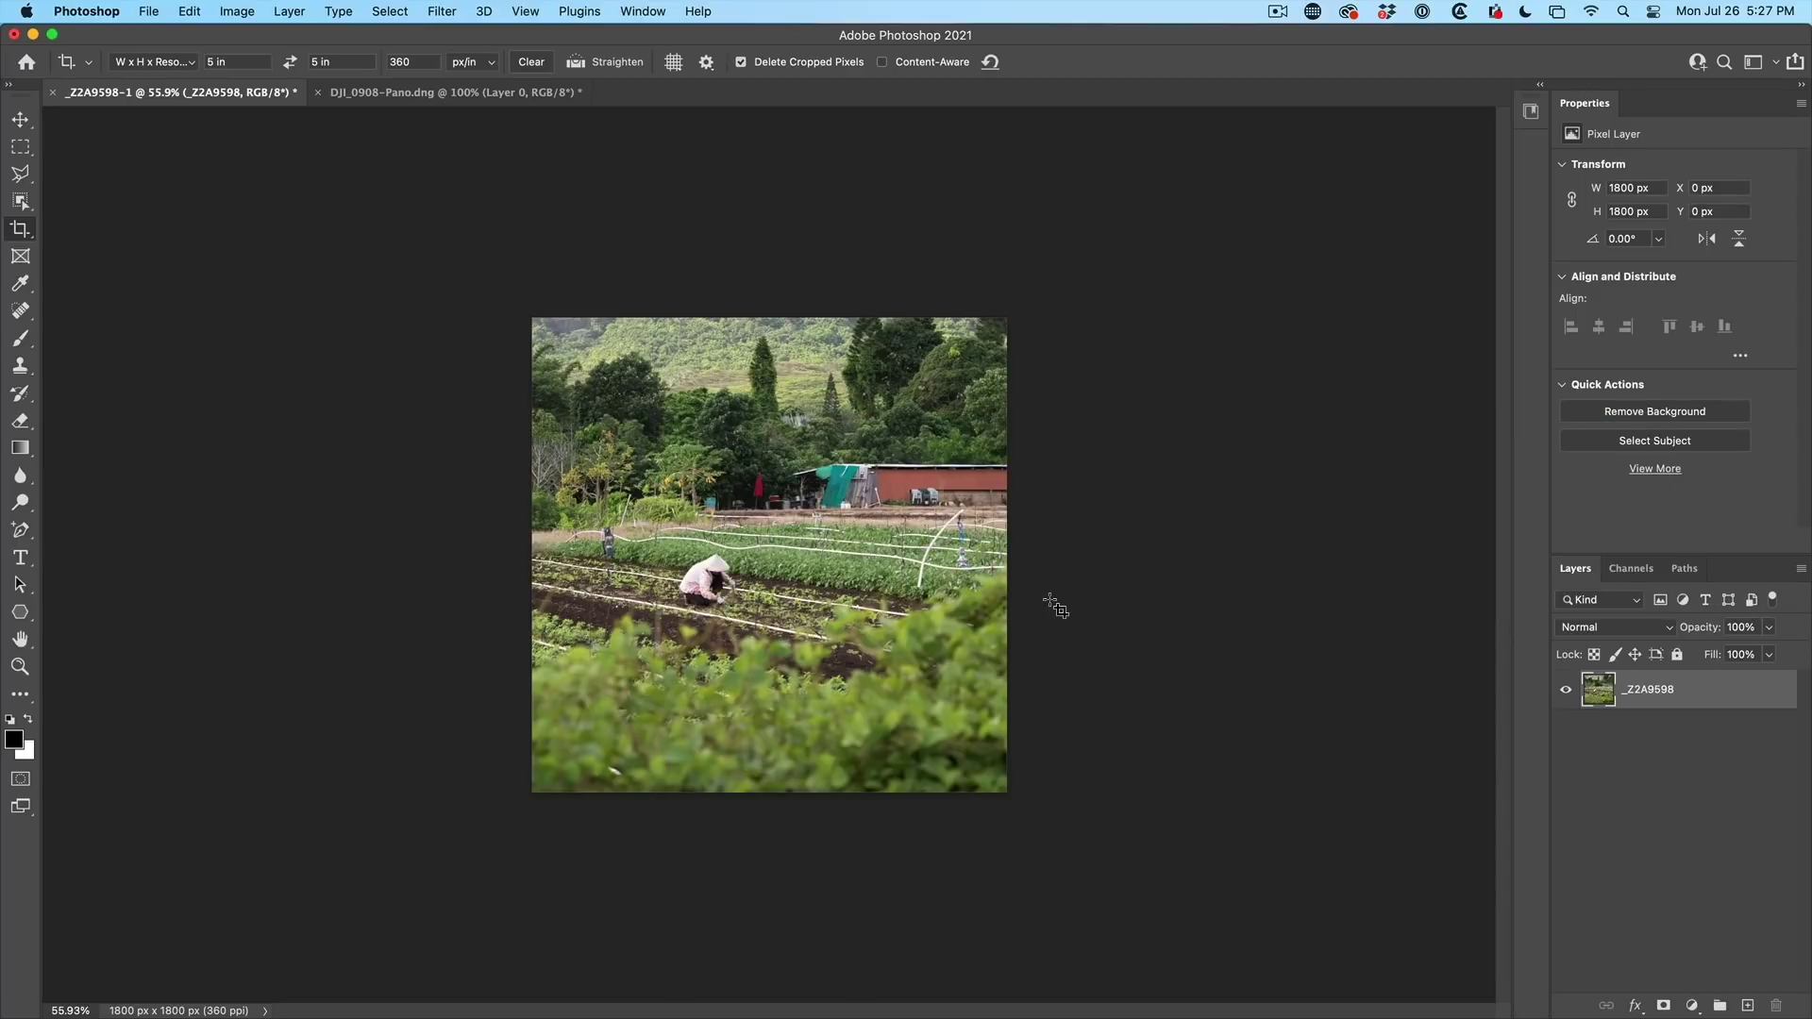
# Step: Open the File menu
pyautogui.click(149, 12)
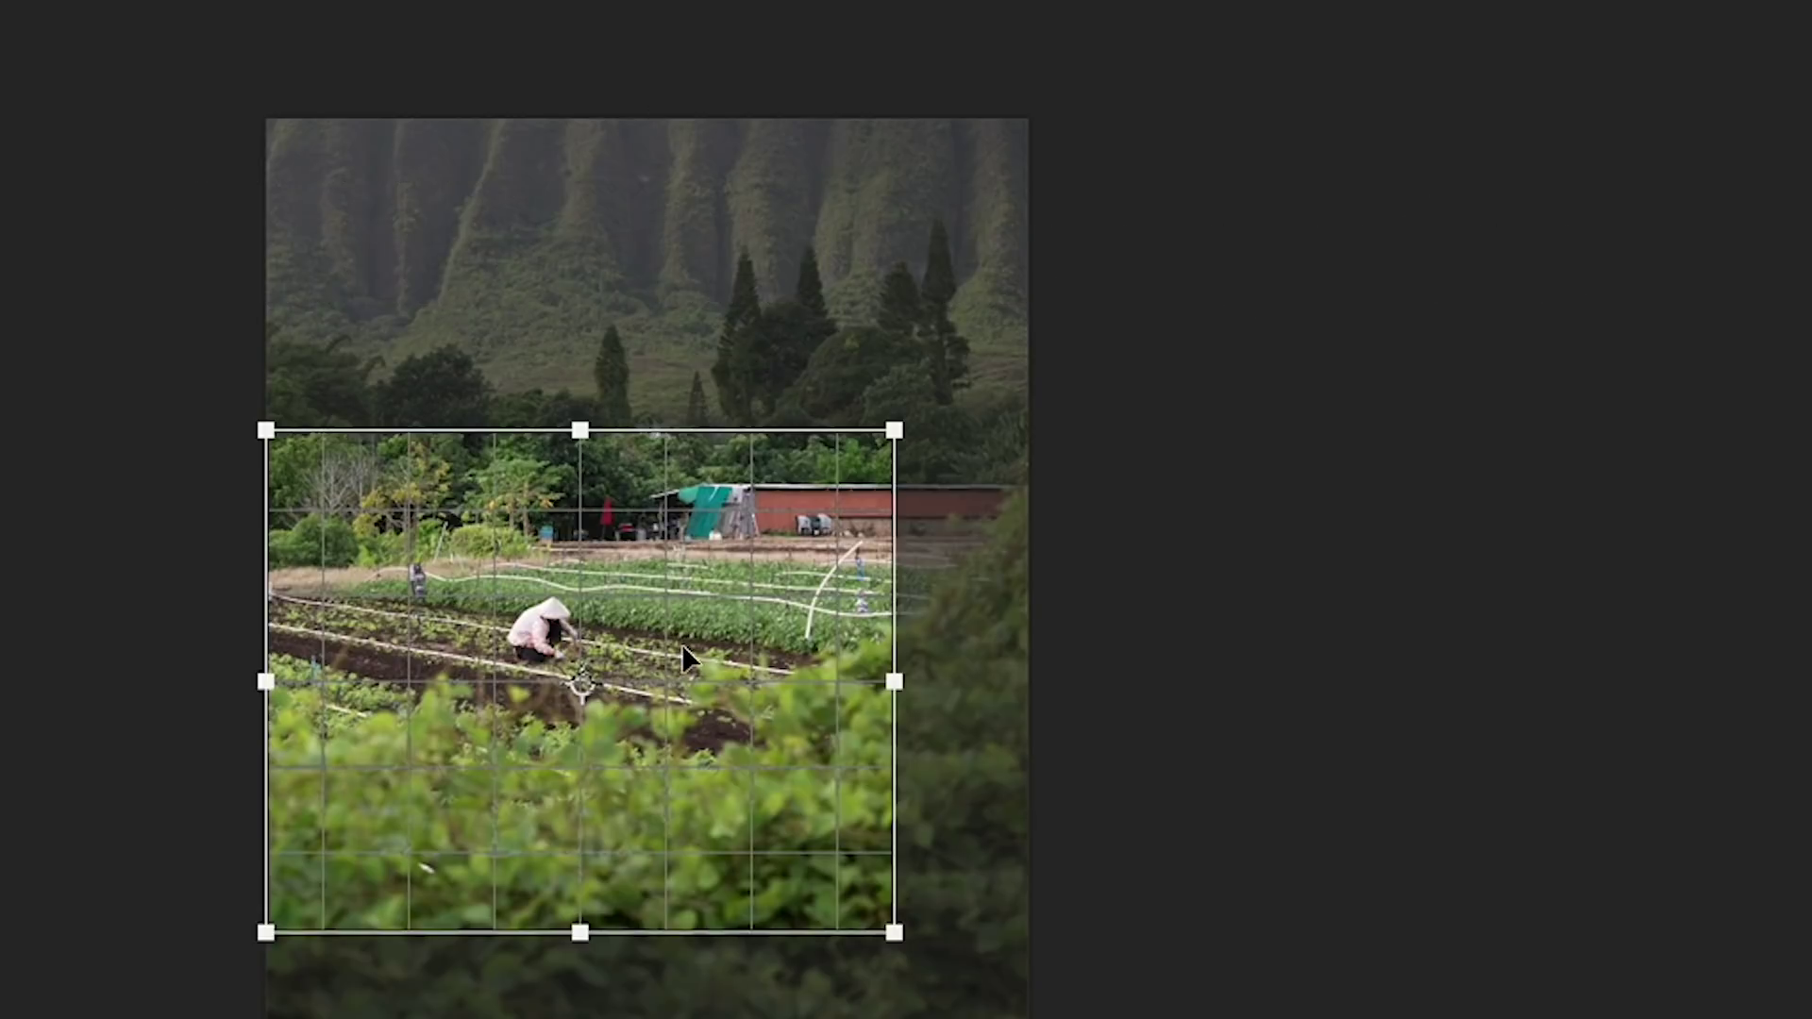
# Step: Shift the crop area upward, then redraw it from the photo's top-left corner
pyautogui.moveTo(687, 654); pyautogui.dragTo(712, 582)
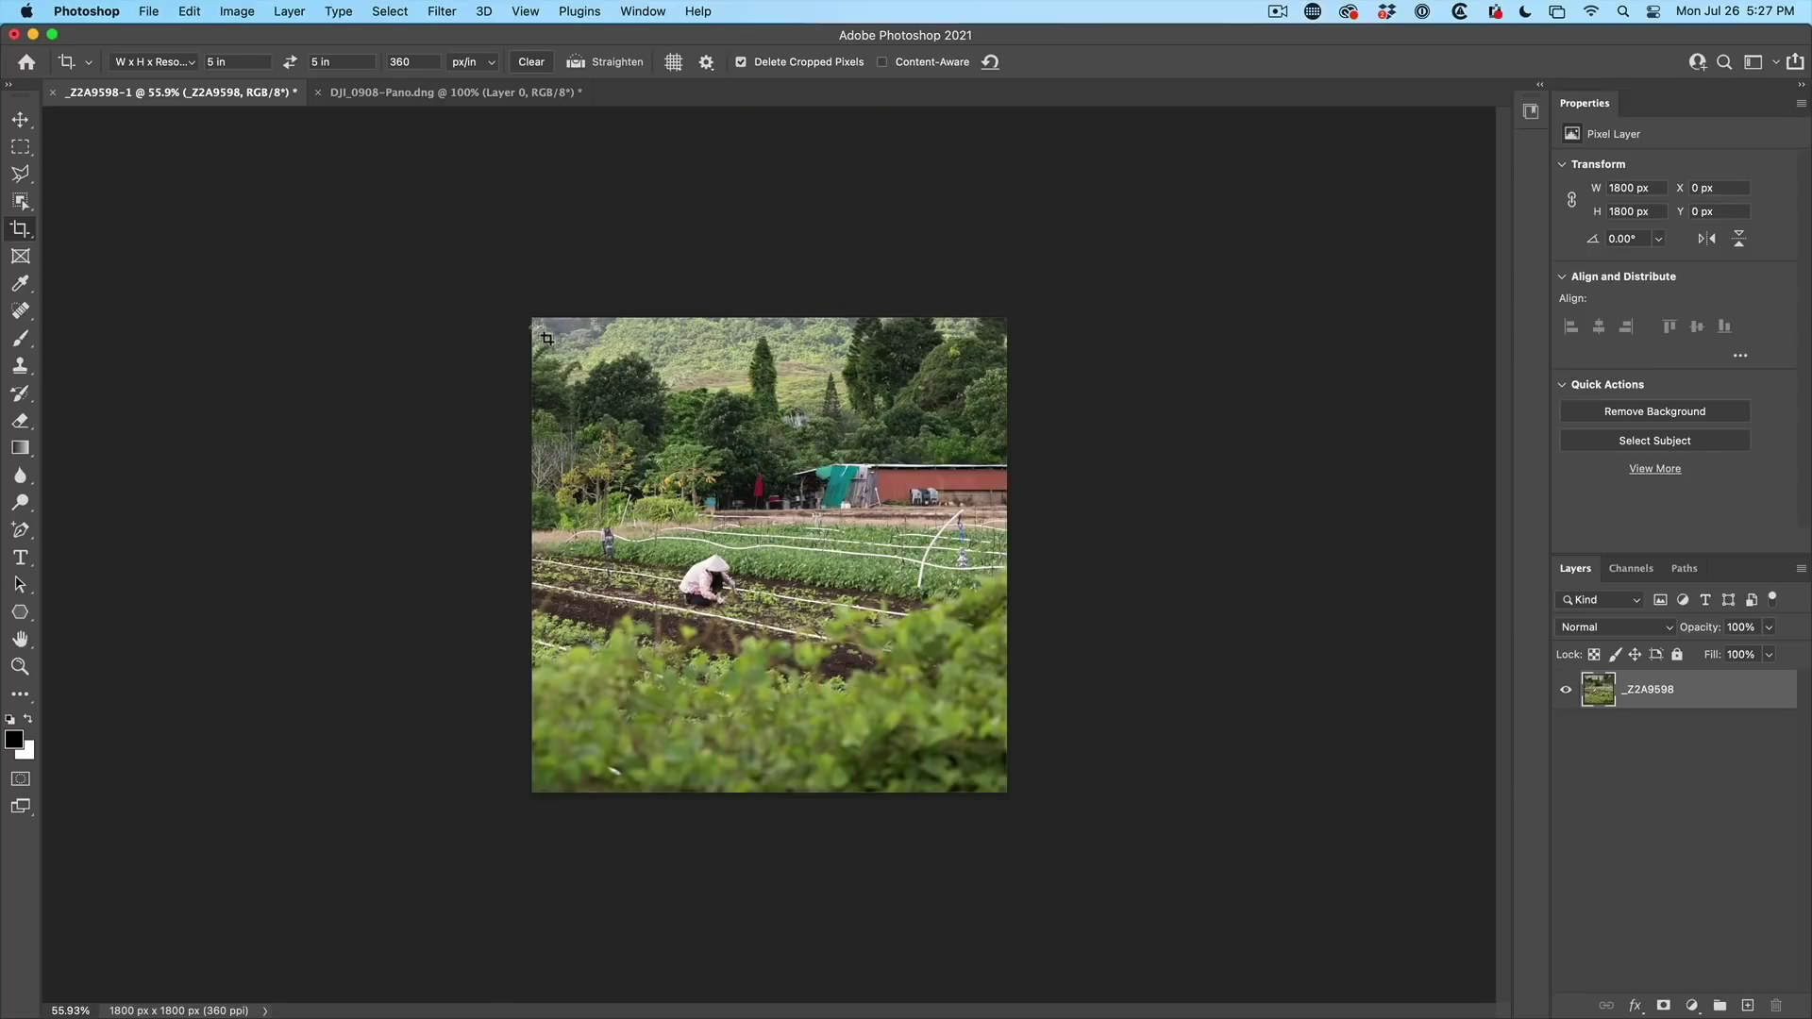
pyautogui.moveTo(534, 325); pyautogui.dragTo(968, 761)
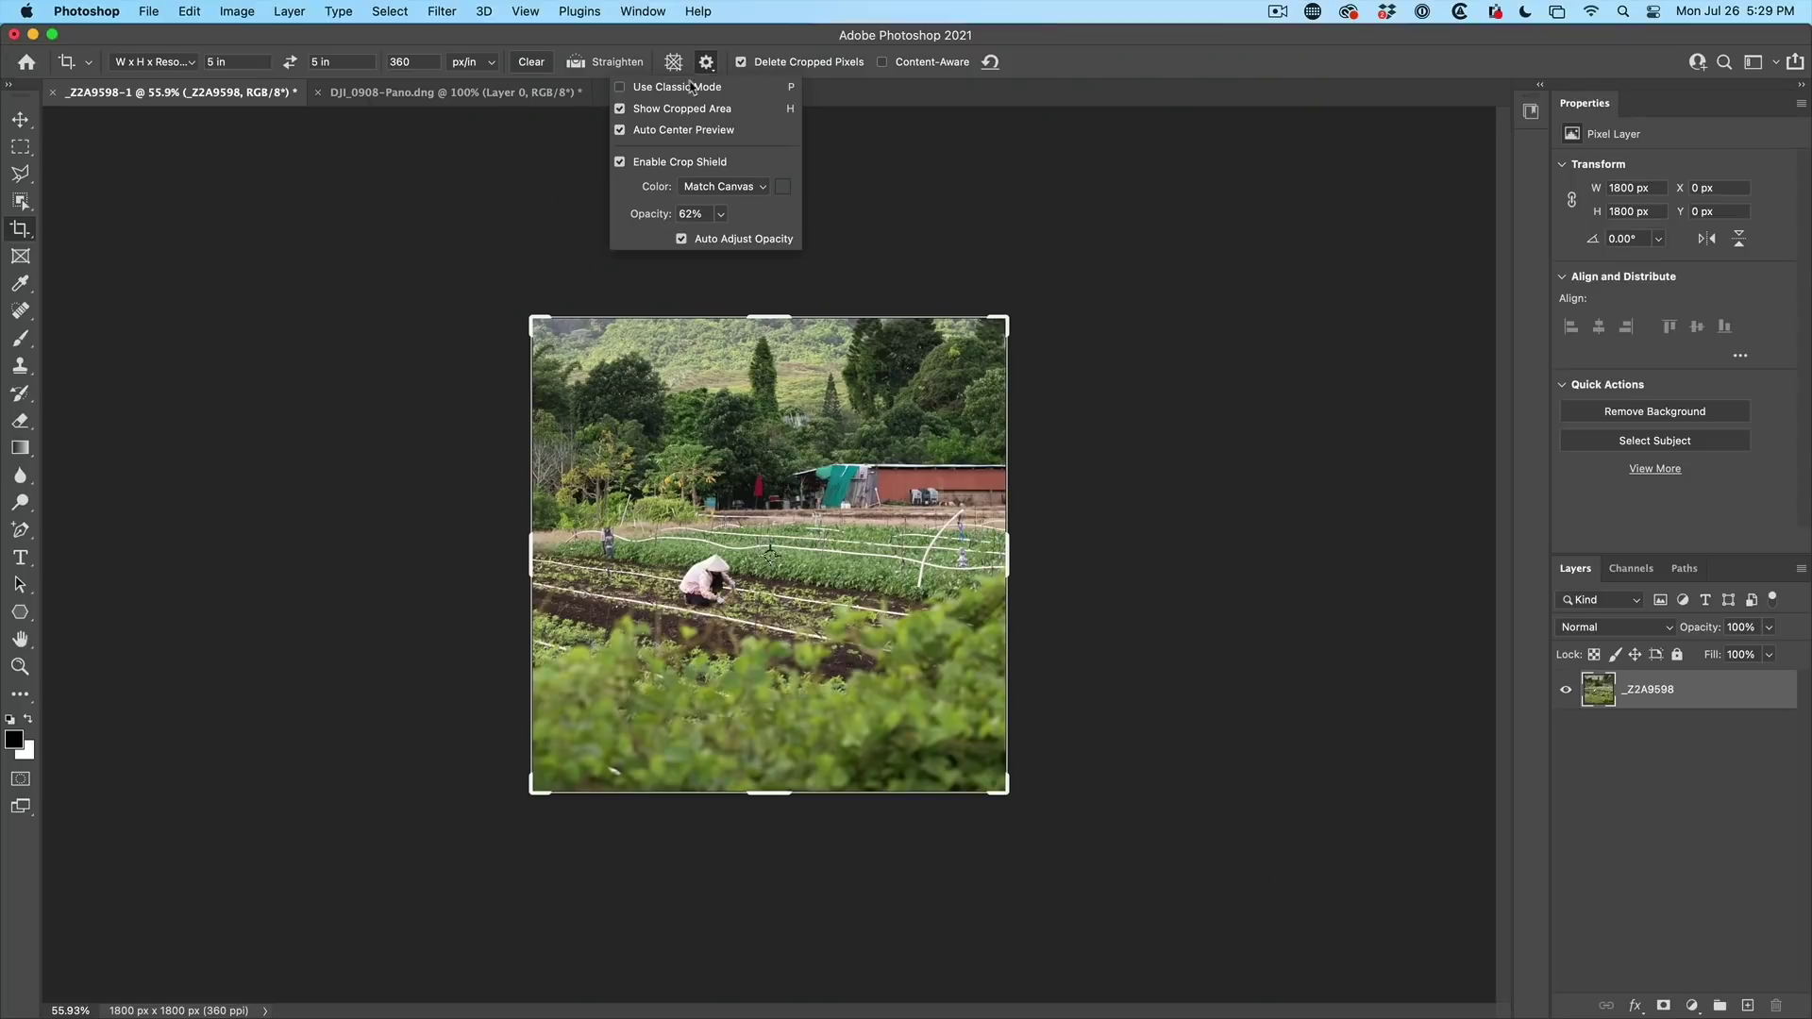
# Step: Extend the crop past the top and right edges and apply it with content-aware fill
pyautogui.click(725, 34)
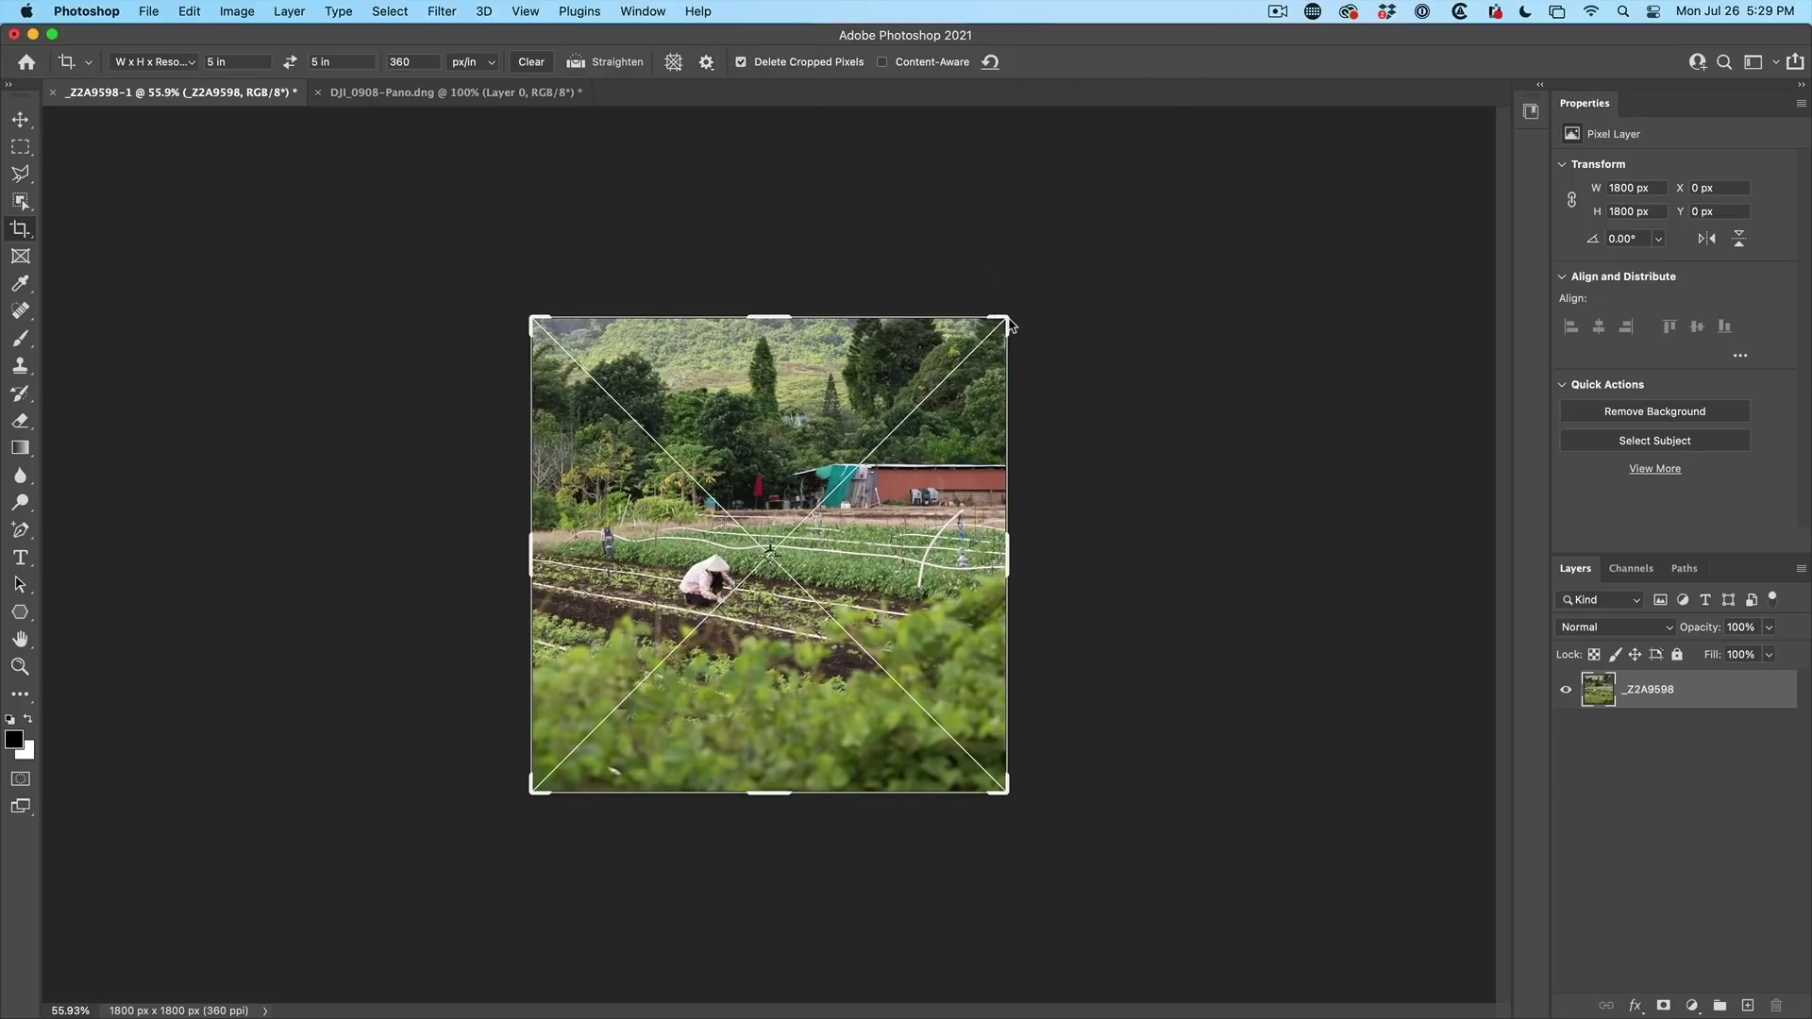
pyautogui.moveTo(1006, 319); pyautogui.dragTo(1024, 301)
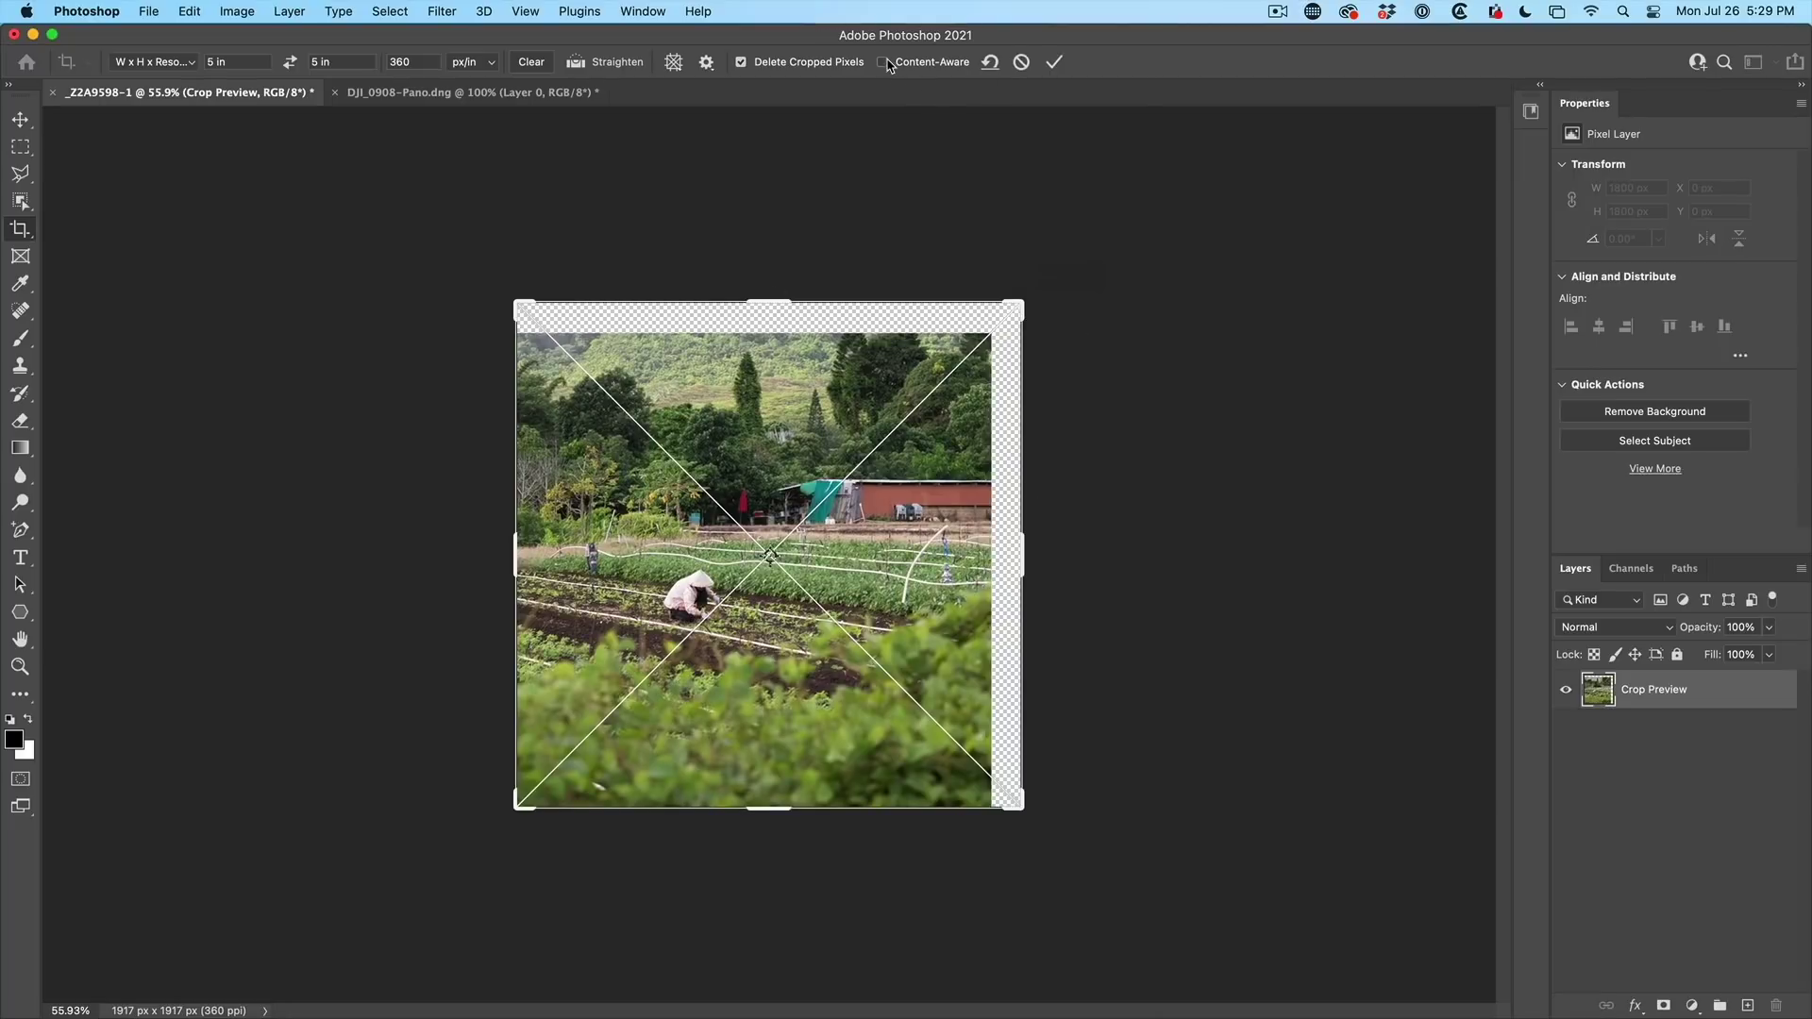
pyautogui.click(1056, 61)
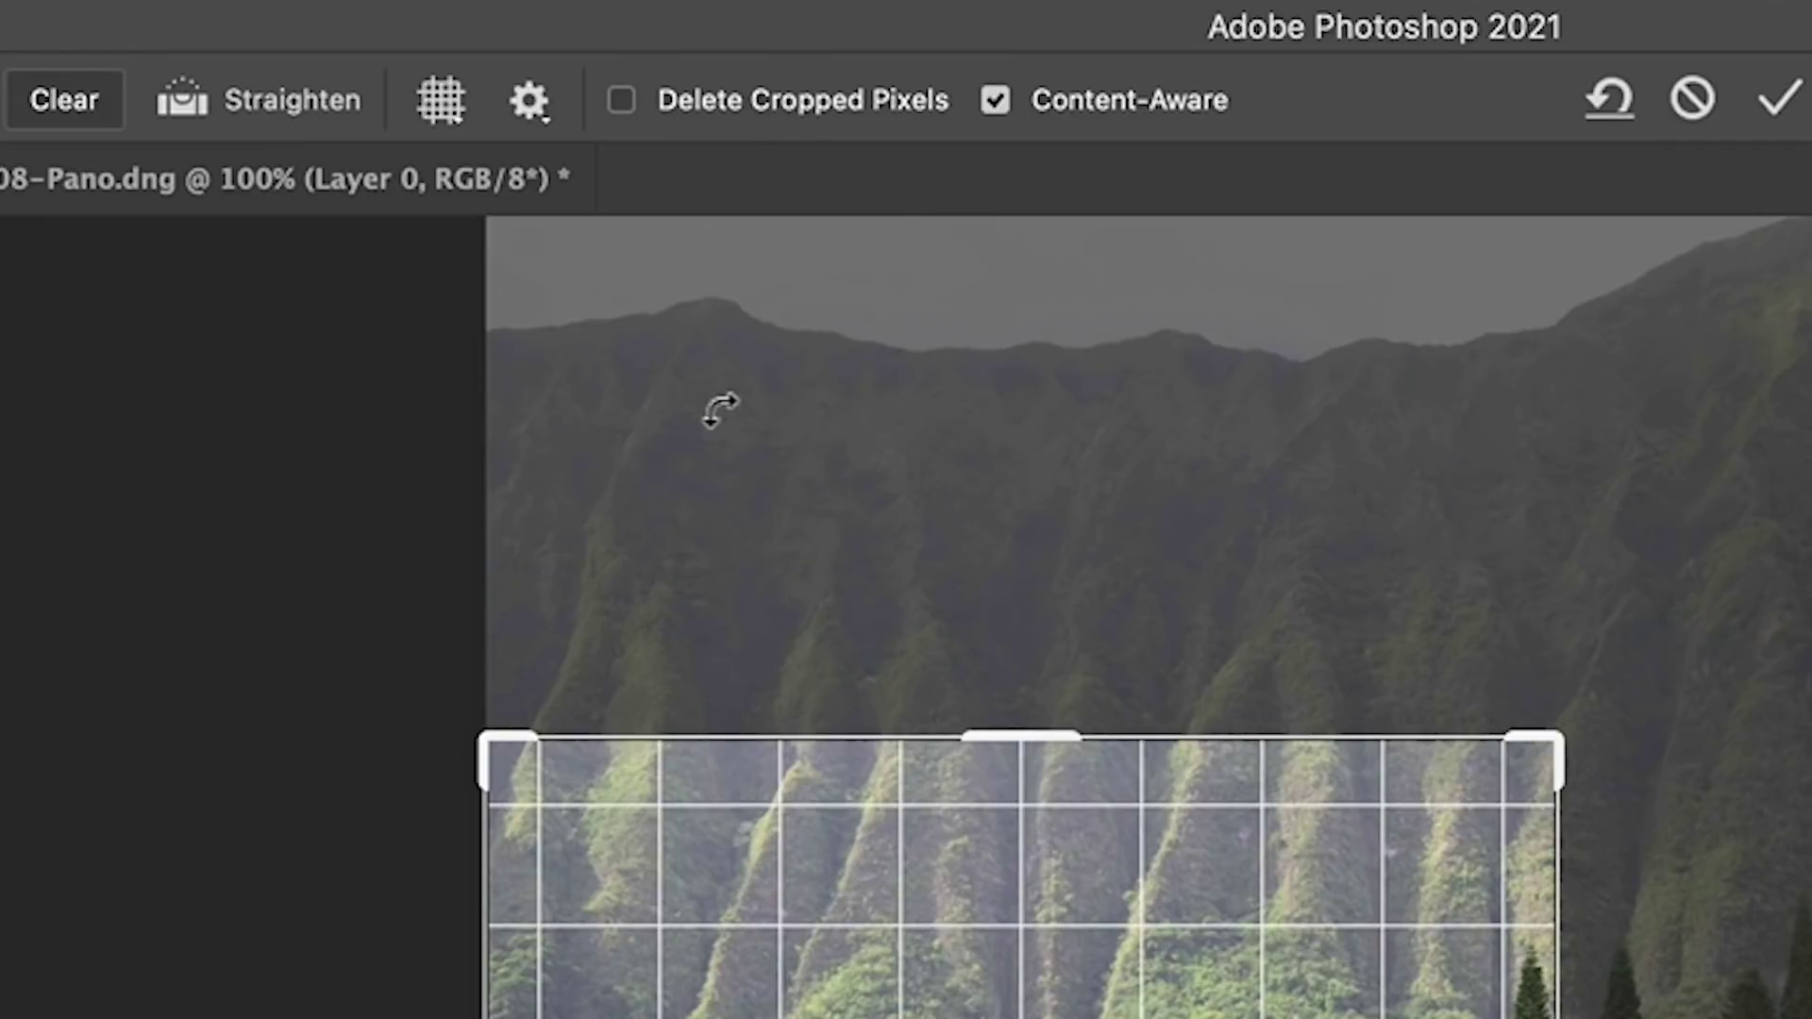
# Step: Commit the 4:5 crop with hidden pixels kept, then reposition the farm photo layer inside it
pyautogui.moveTo(917, 885)
pyautogui.mouseDown()
pyautogui.moveTo(1090, 934)
pyautogui.moveTo(850, 920)
pyautogui.mouseUp()
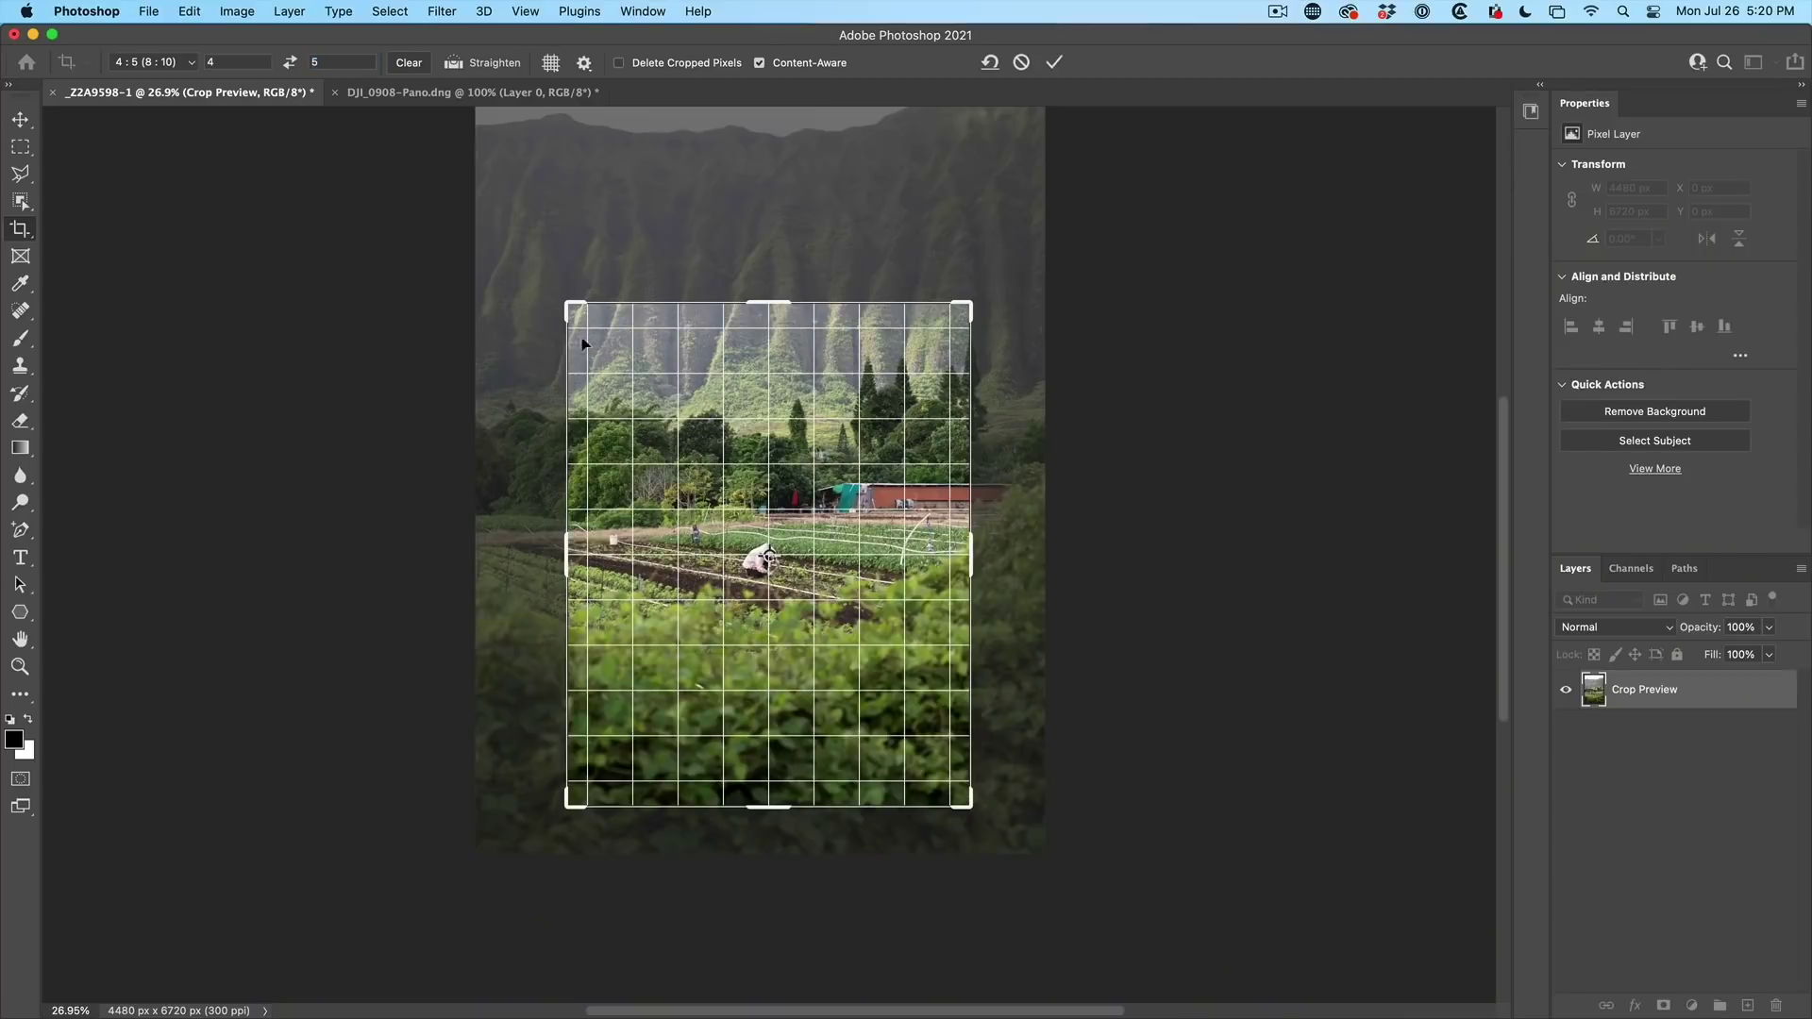
pyautogui.click(1055, 62)
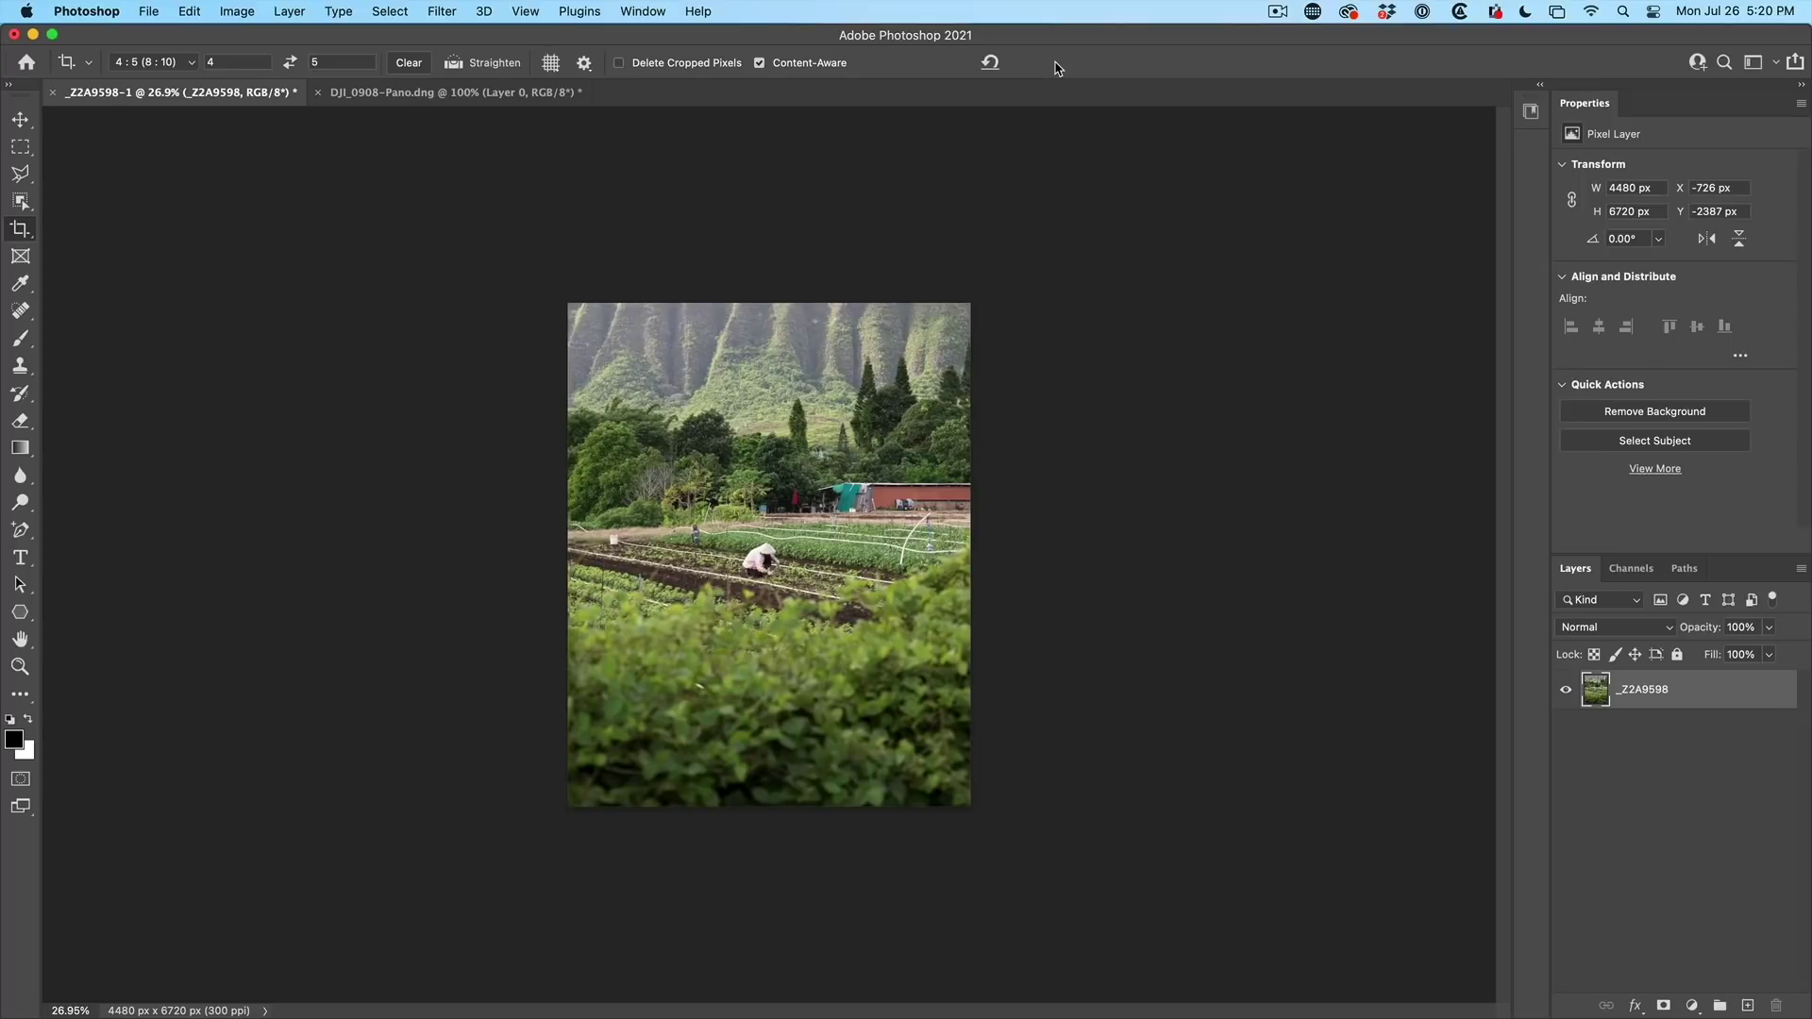
pyautogui.click(20, 122)
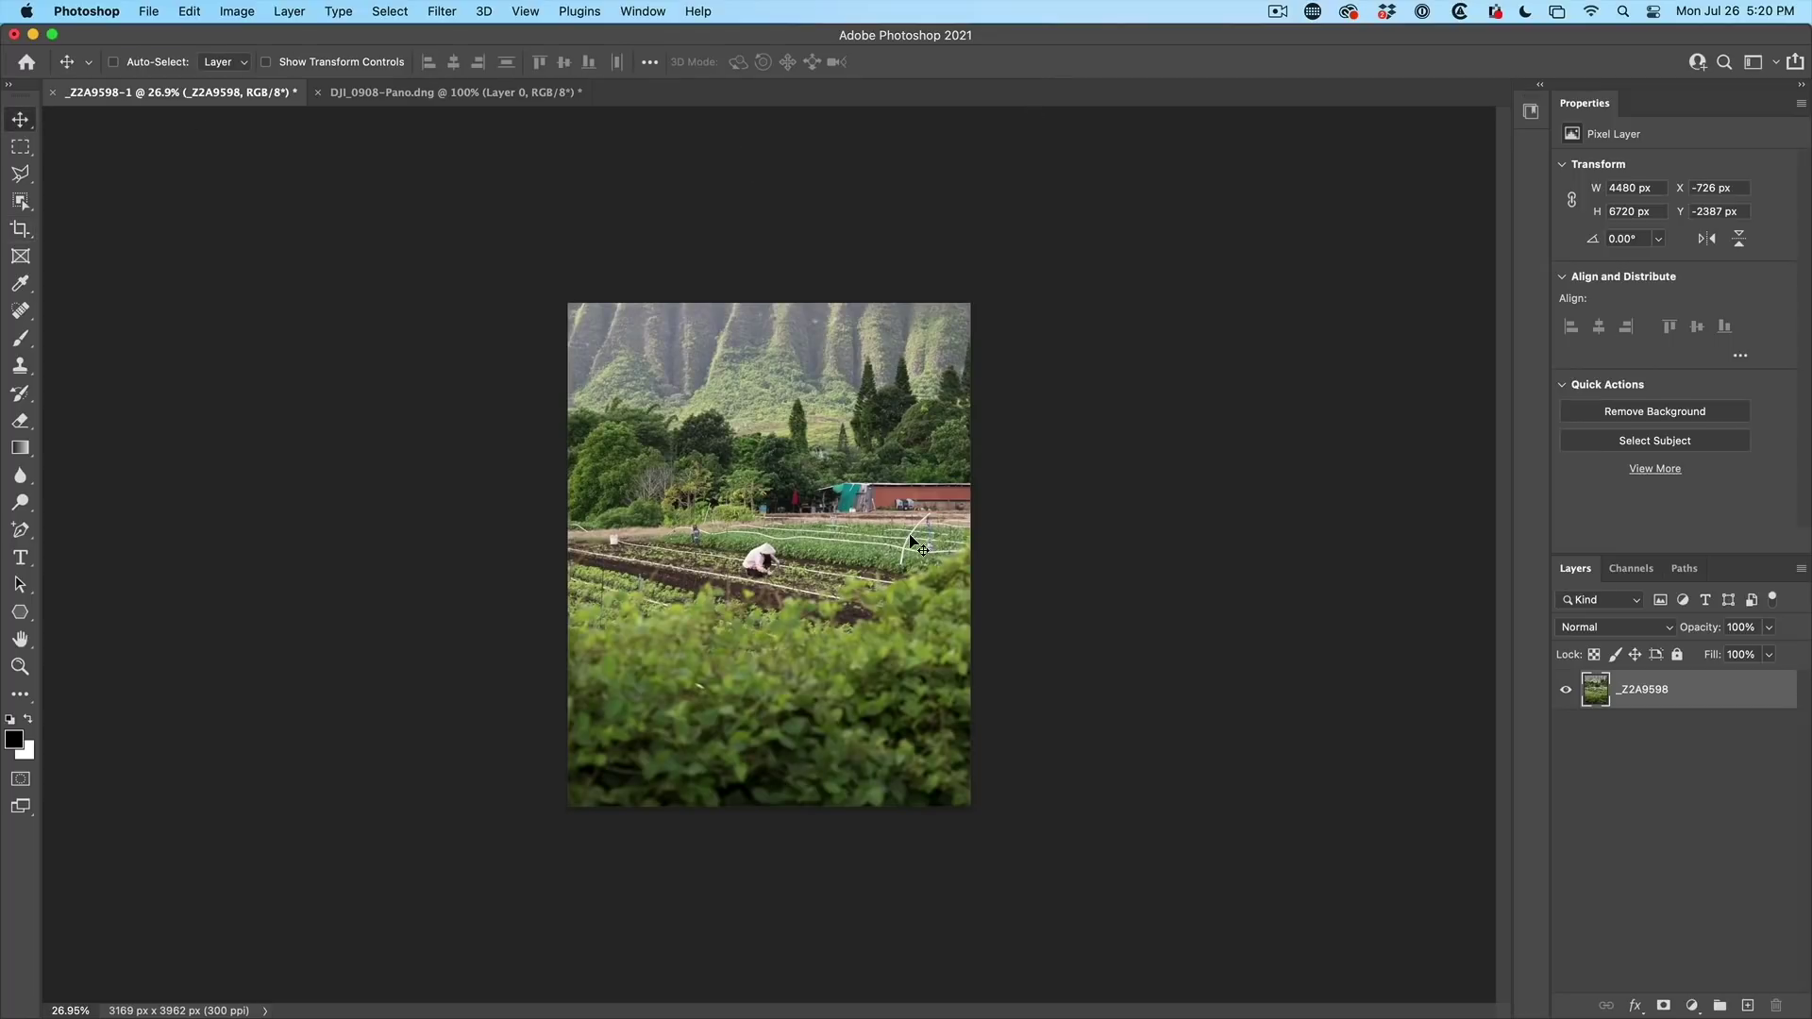
pyautogui.moveTo(773, 477)
pyautogui.mouseDown()
pyautogui.moveTo(860, 477)
pyautogui.moveTo(847, 468)
pyautogui.mouseUp()
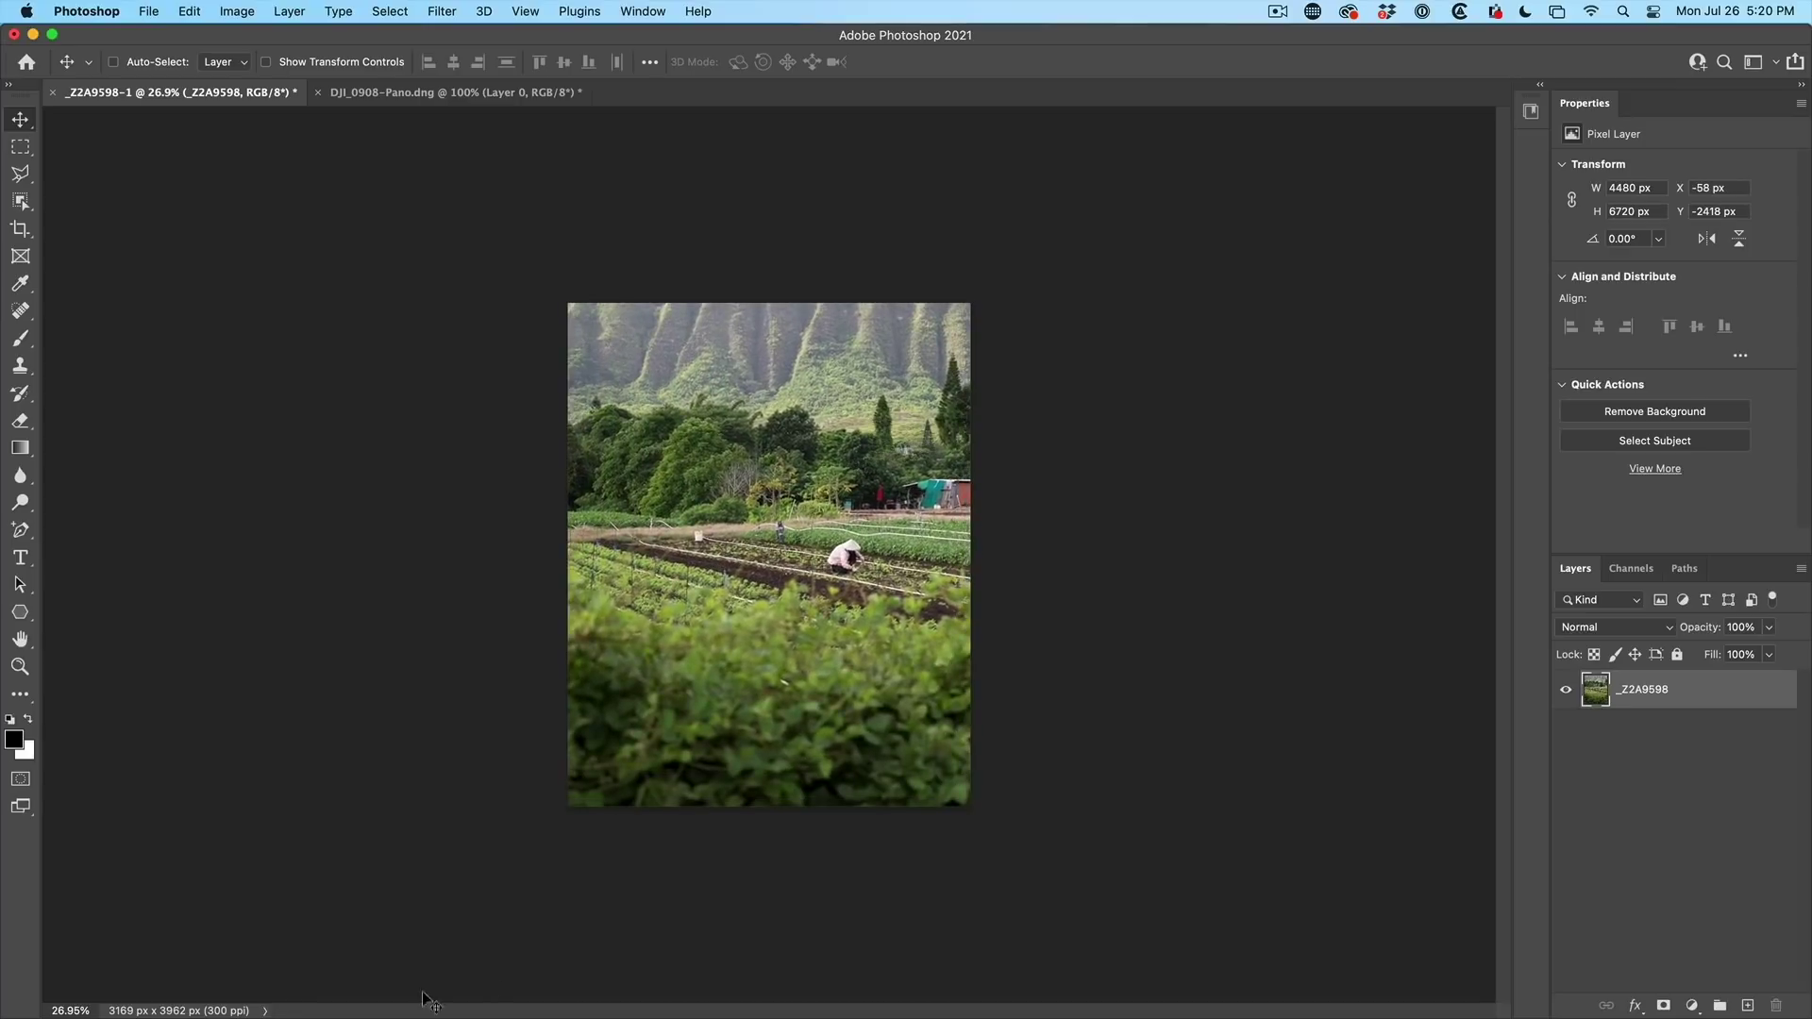
pyautogui.moveTo(732, 526)
pyautogui.mouseDown()
pyautogui.moveTo(766, 540)
pyautogui.moveTo(637, 556)
pyautogui.mouseUp()
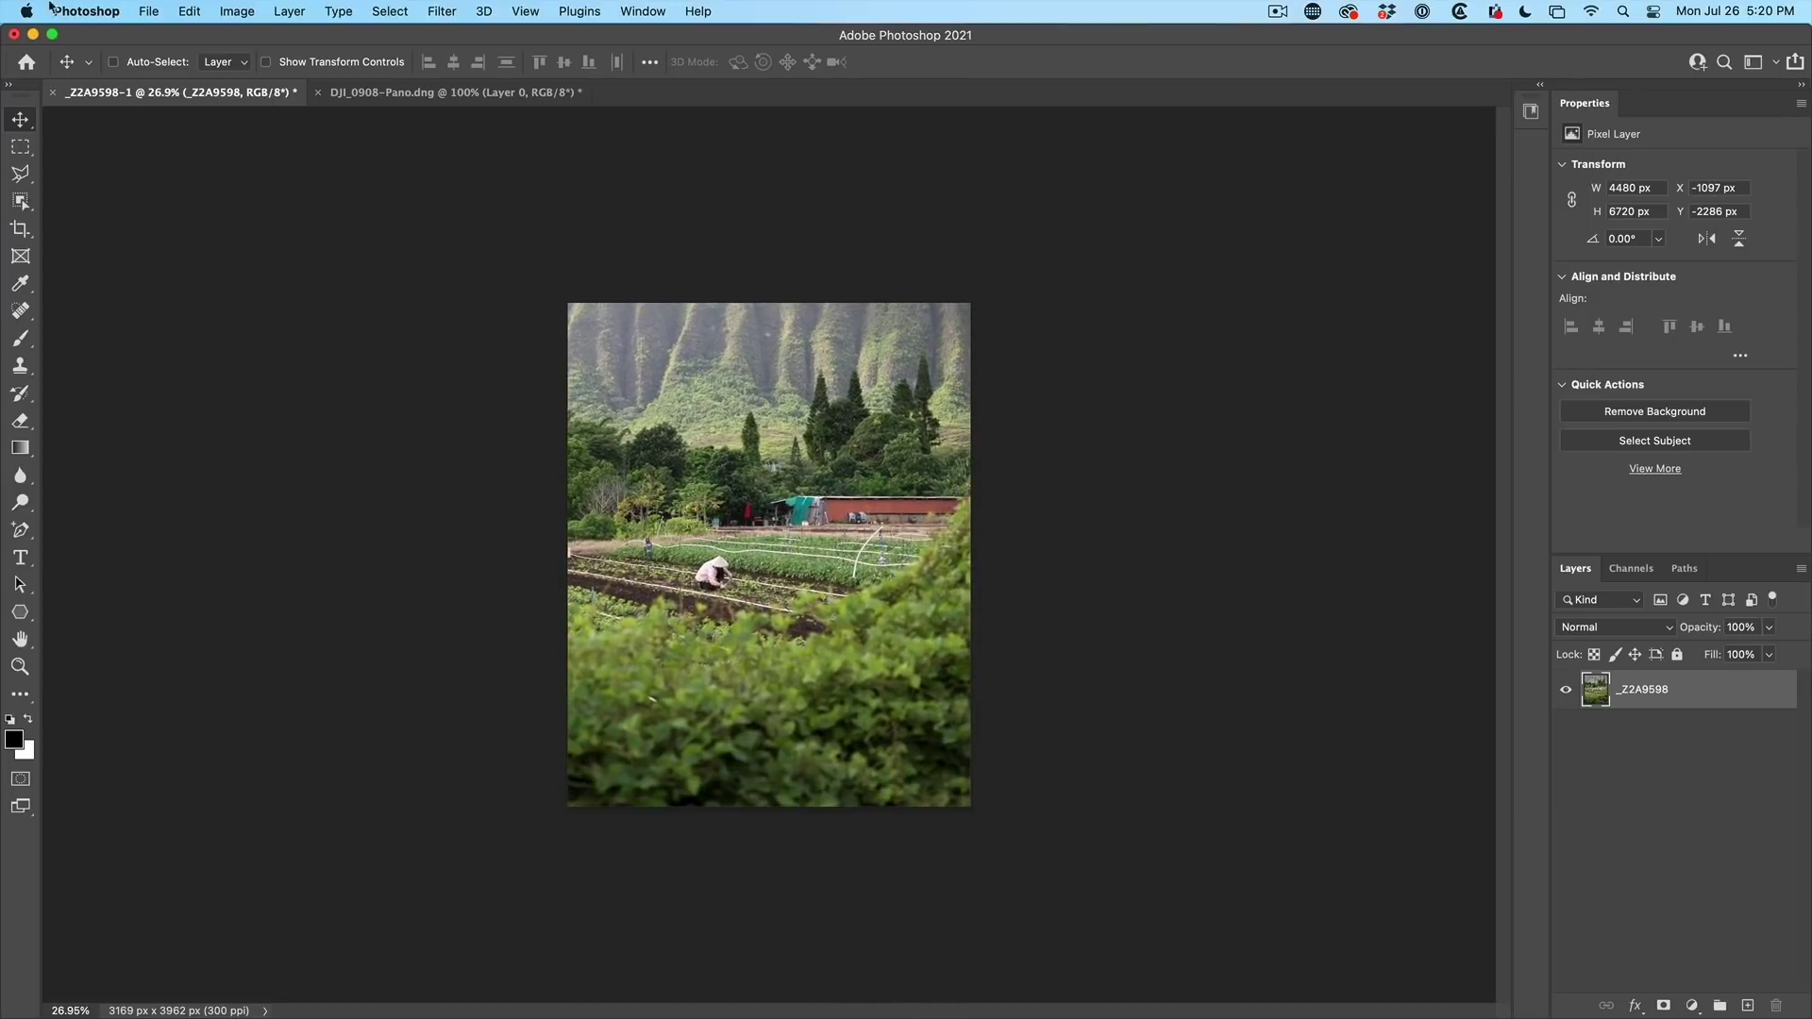
pyautogui.press('c')
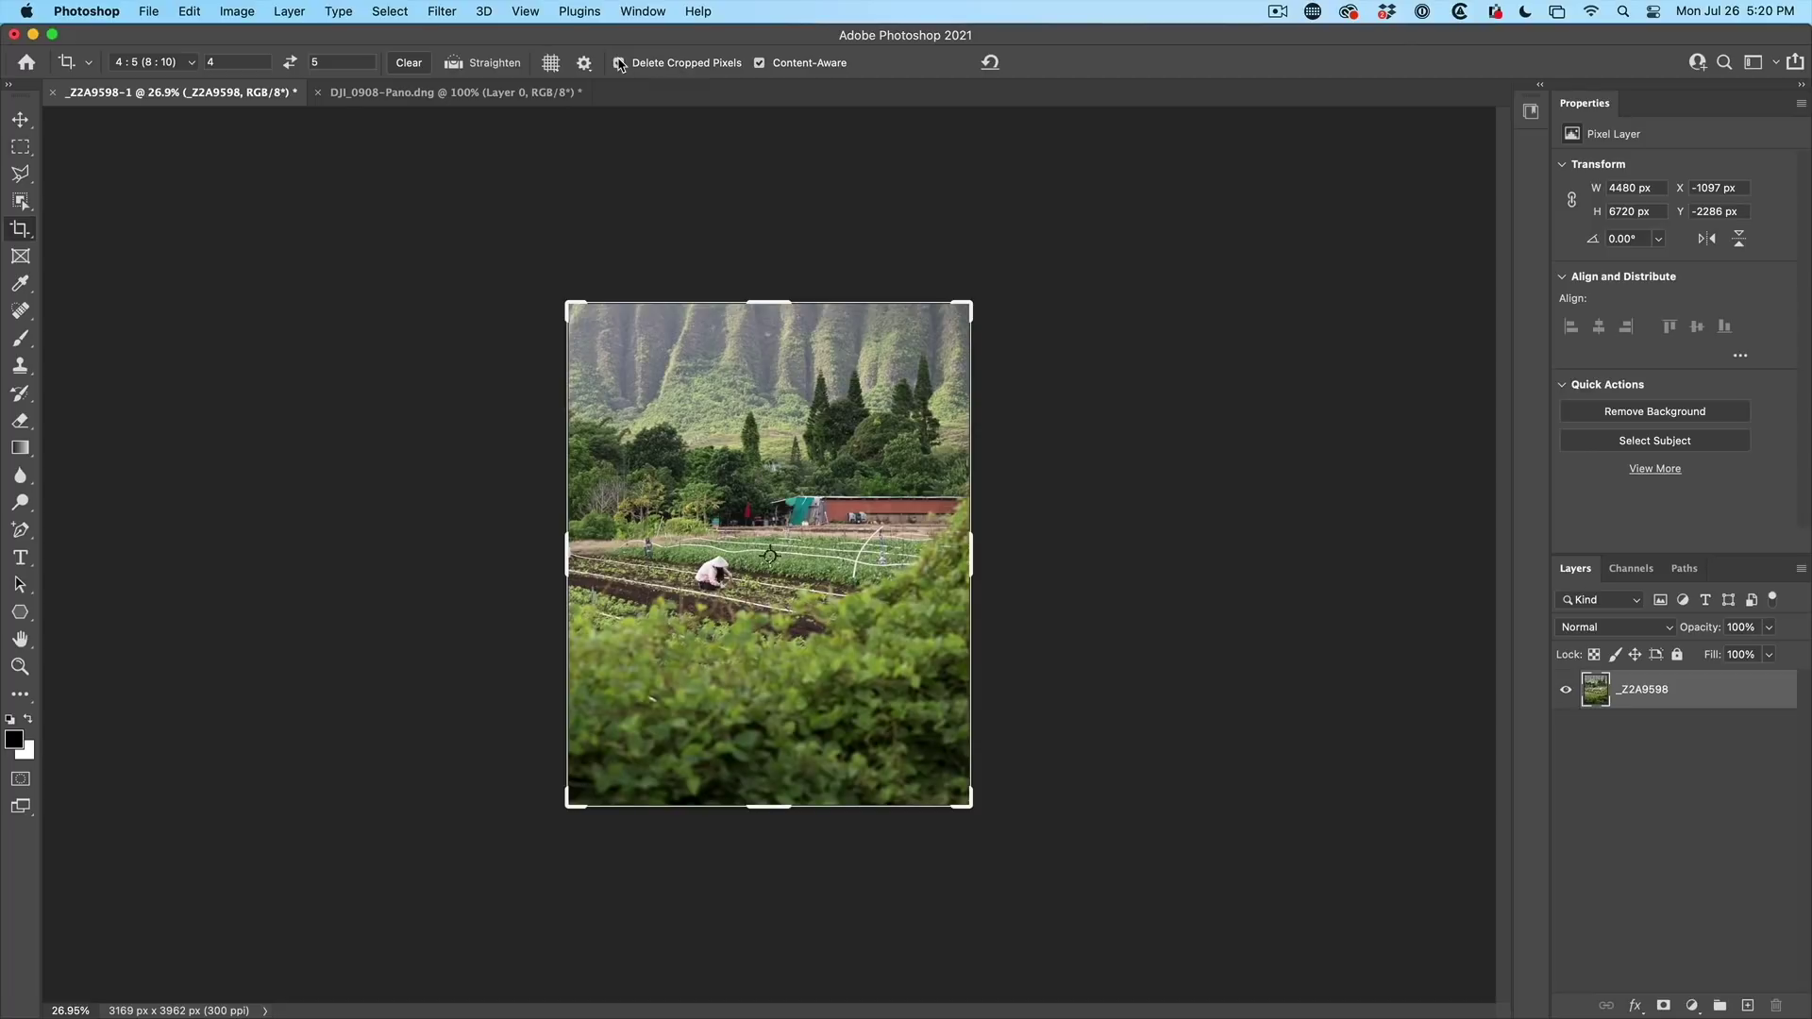
# Step: Crop with Delete Cropped Pixels on, then shift the photo down-right, exposing transparent top and left edges
pyautogui.click(741, 202)
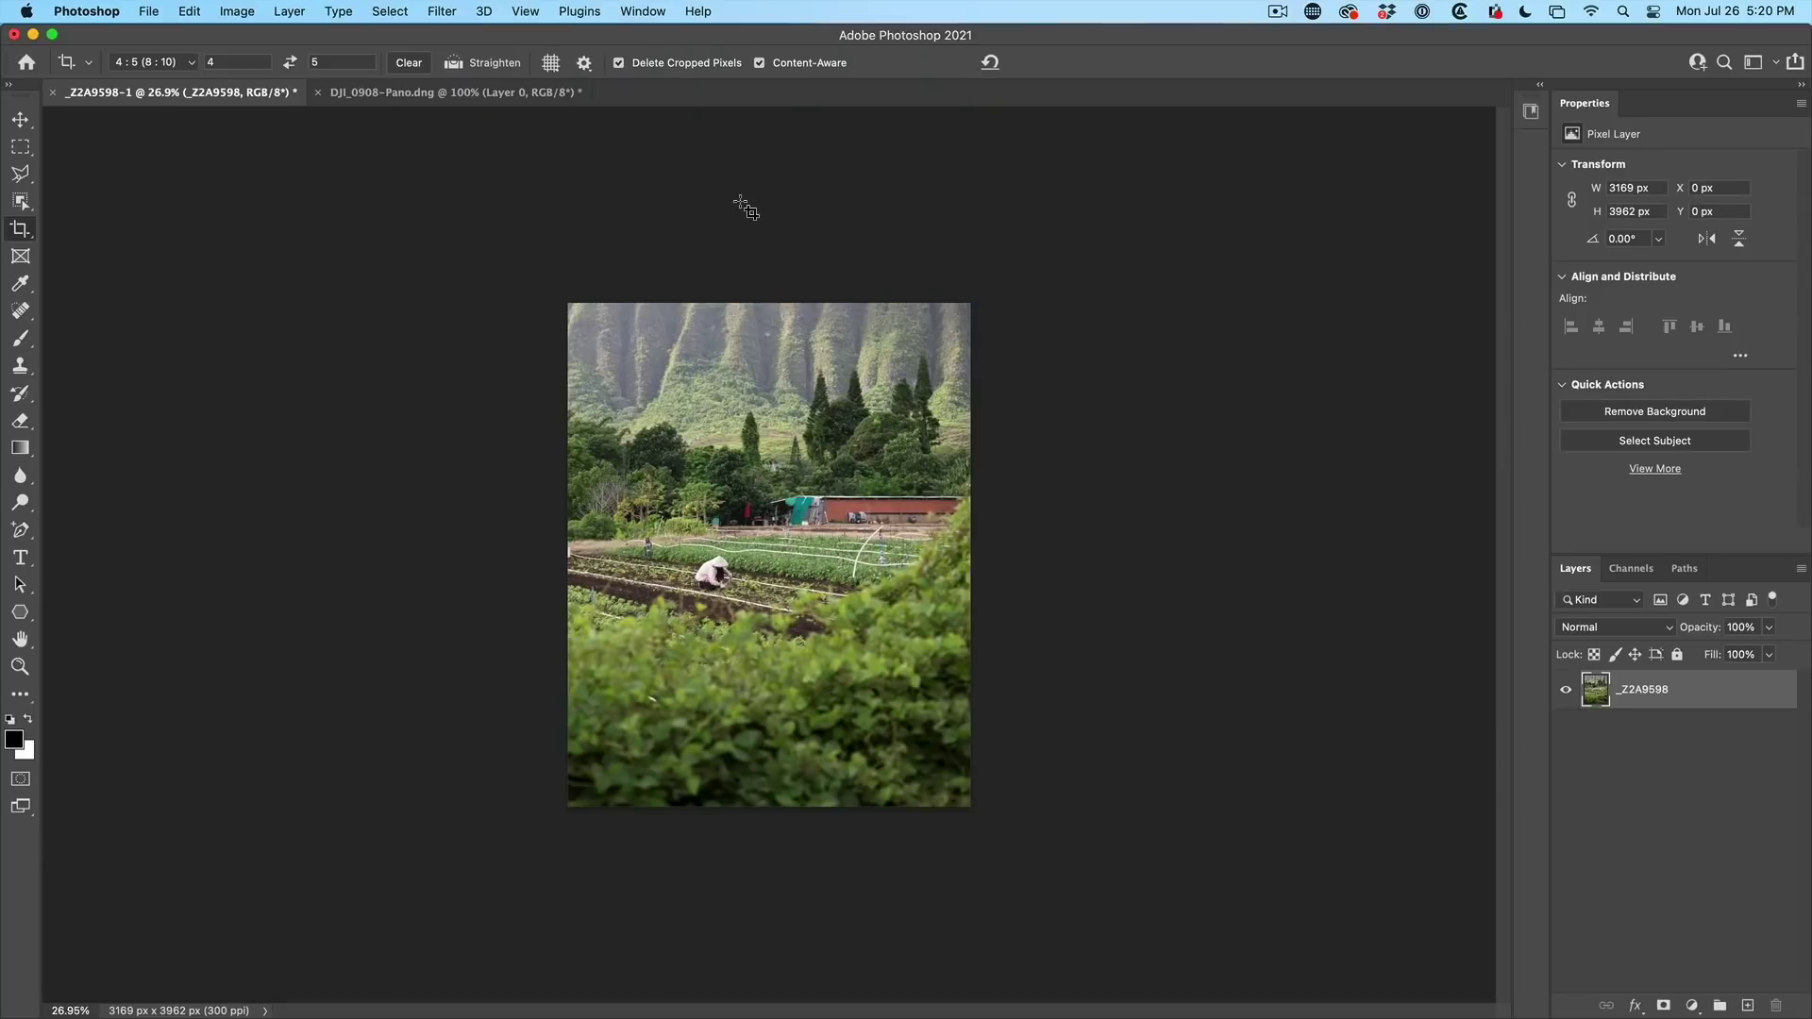
pyautogui.click(21, 120)
pyautogui.moveTo(645, 363)
pyautogui.mouseDown()
pyautogui.moveTo(445, 456)
pyautogui.moveTo(698, 470)
pyautogui.mouseUp()
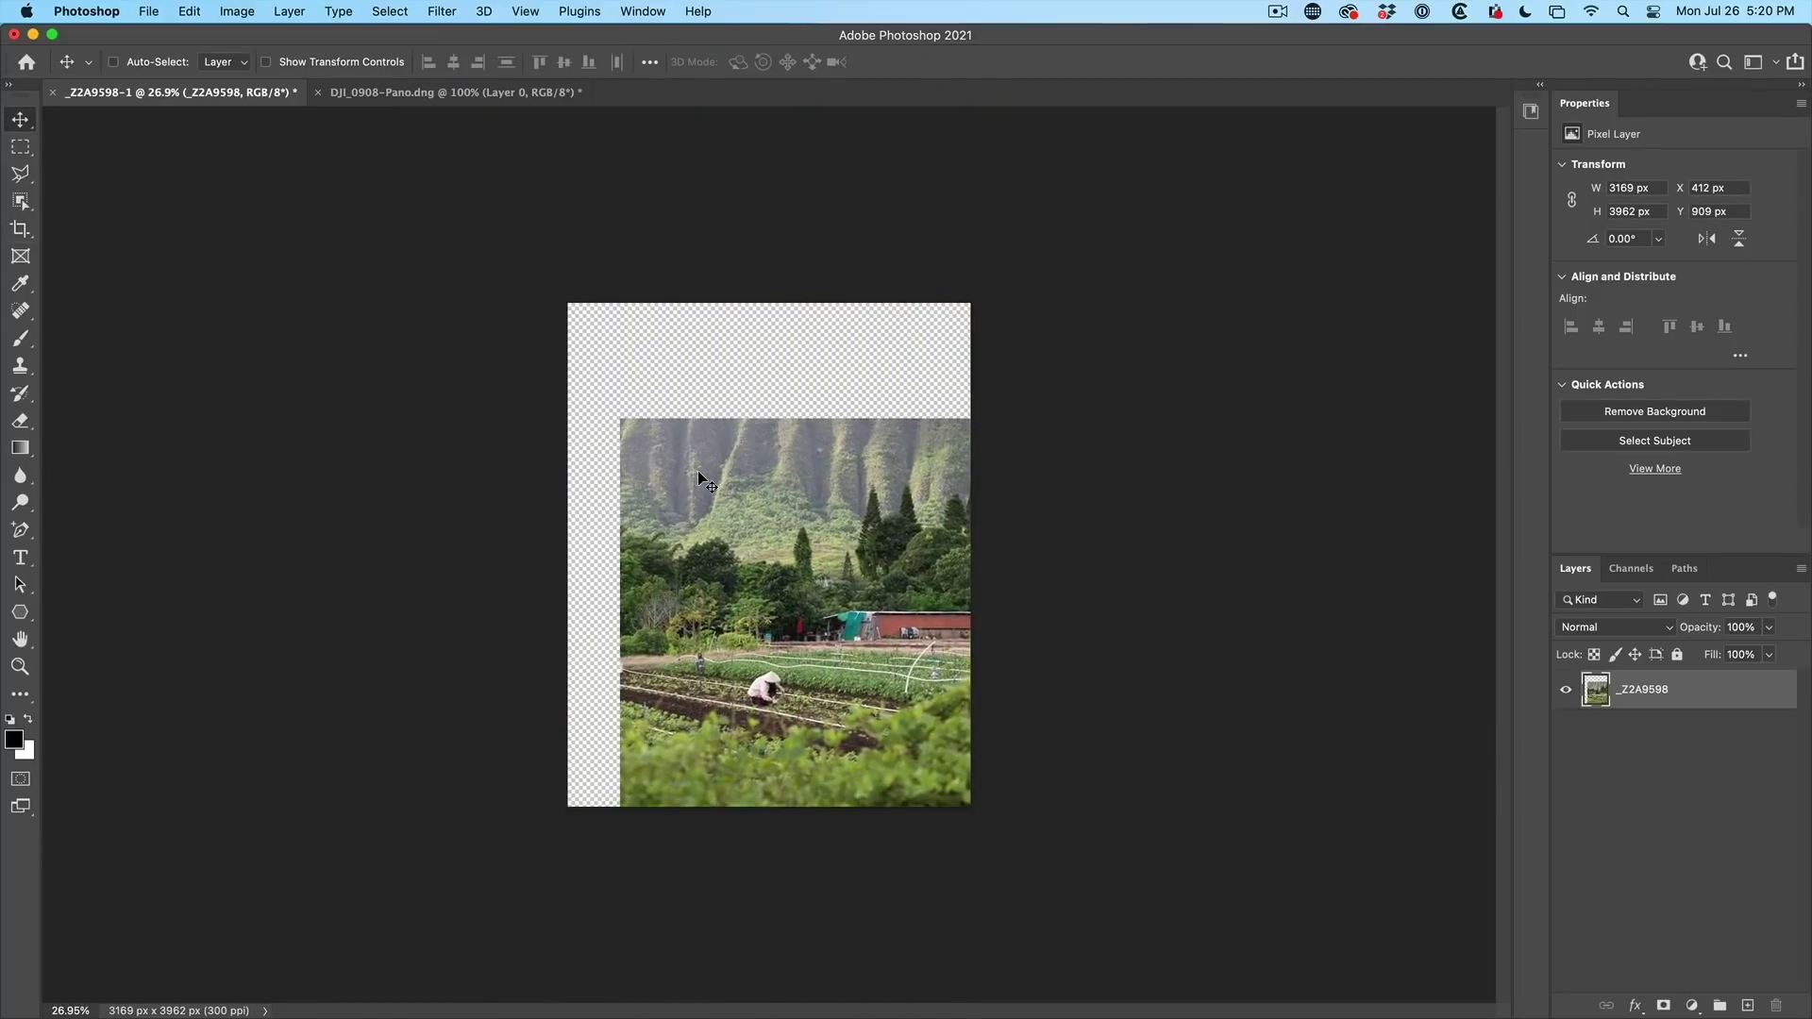